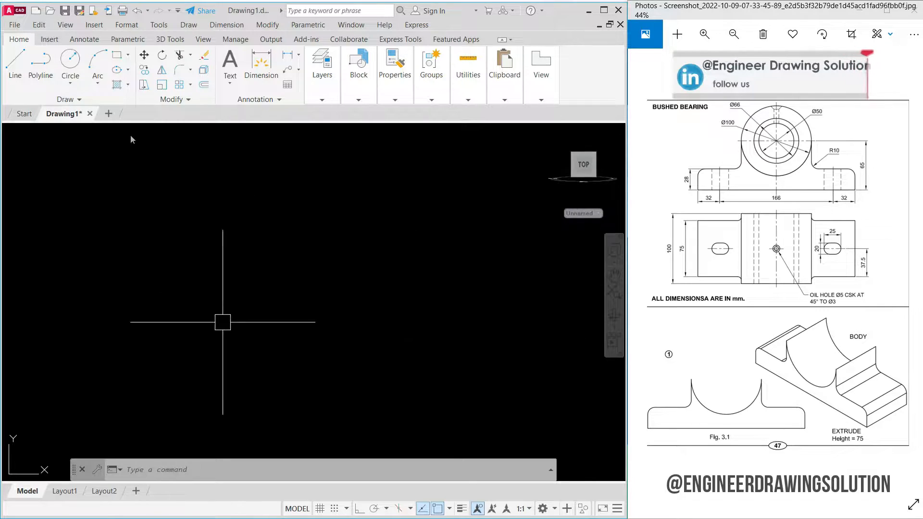
Step: With ortho mode on, draw two end-to-end horizontal line segments, 32 and 166 mm long, as the start of the base edge
type("l")
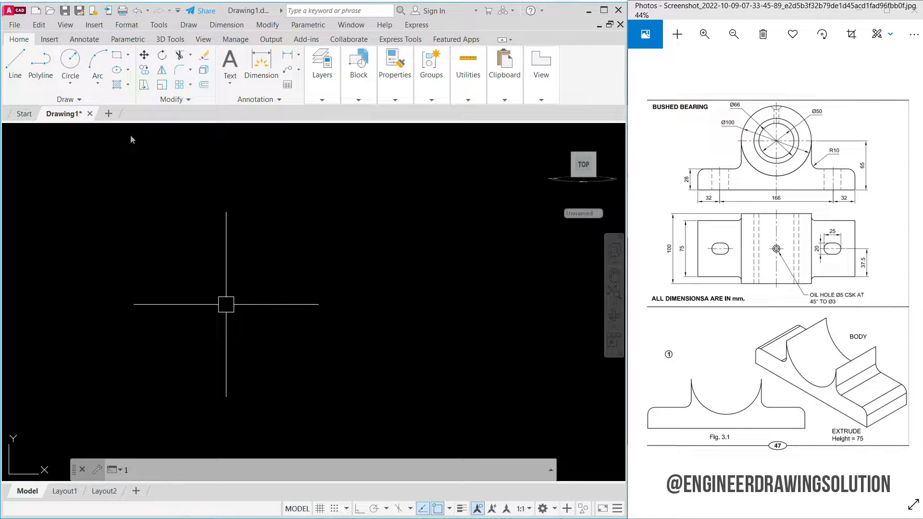
key("Return")
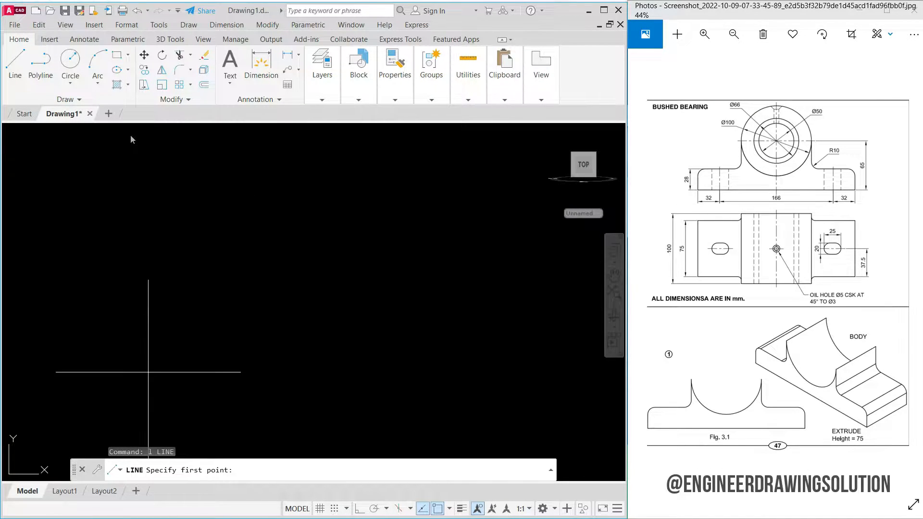
left_click(140, 349)
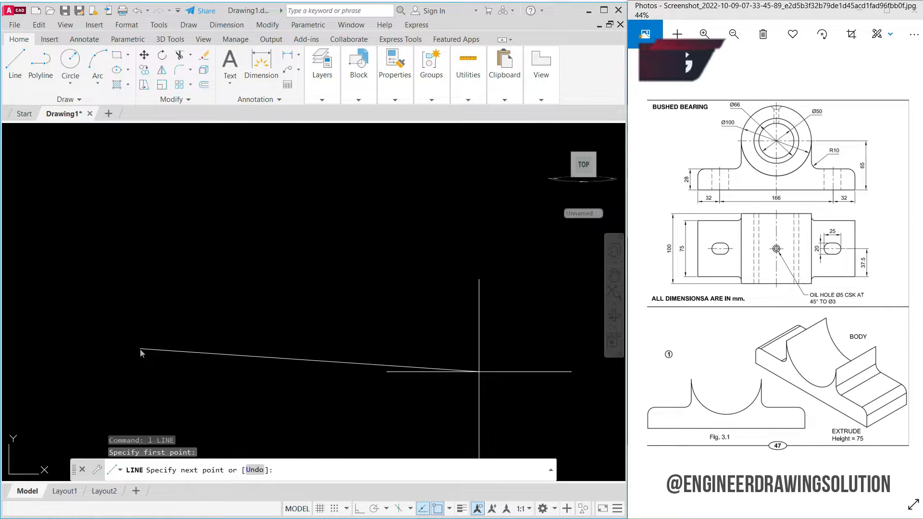
left_click(359, 510)
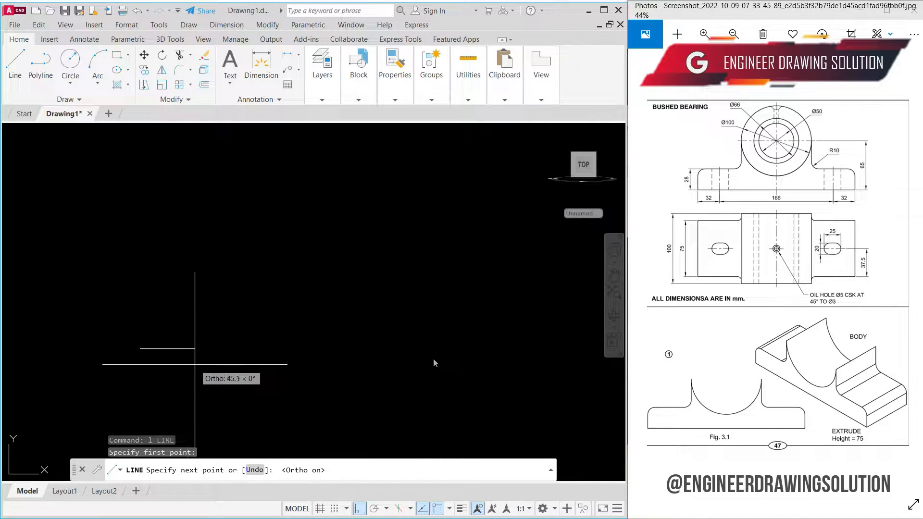
type("32")
key("Return")
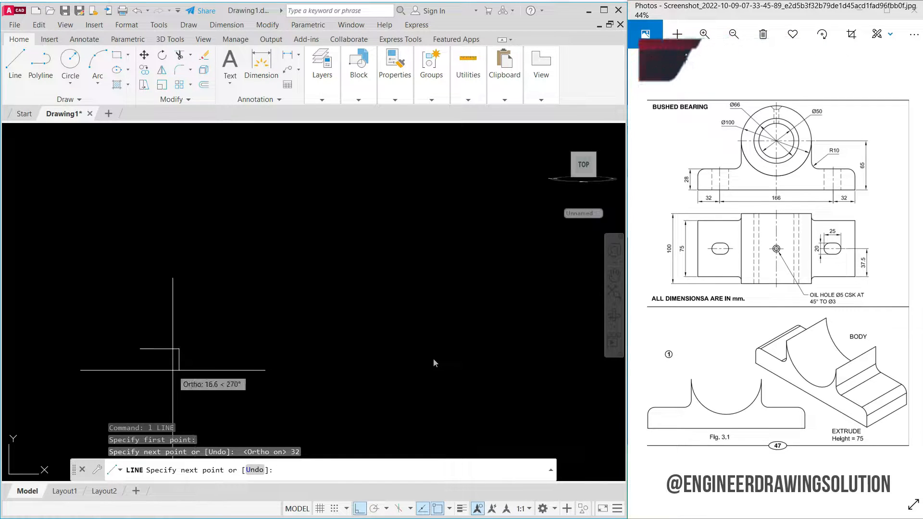
type("166")
key("Return")
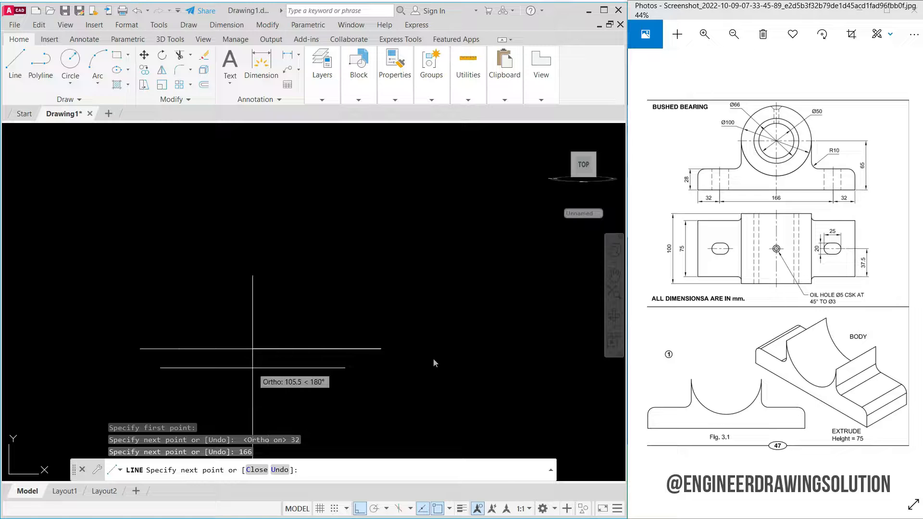
type("32")
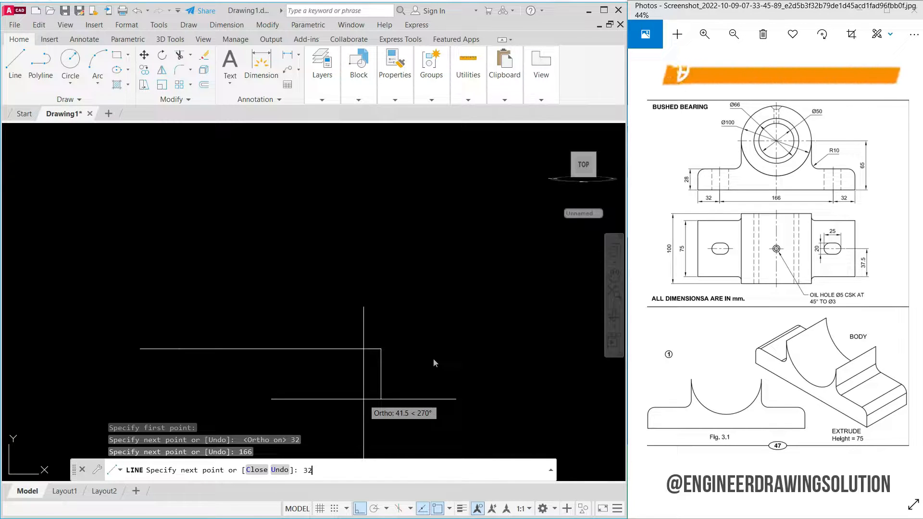
key("Return")
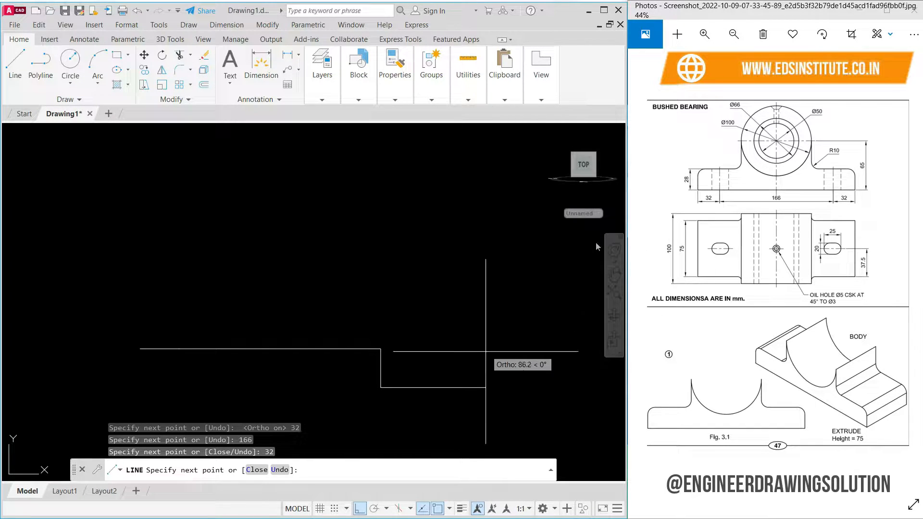
key("ctrl+z")
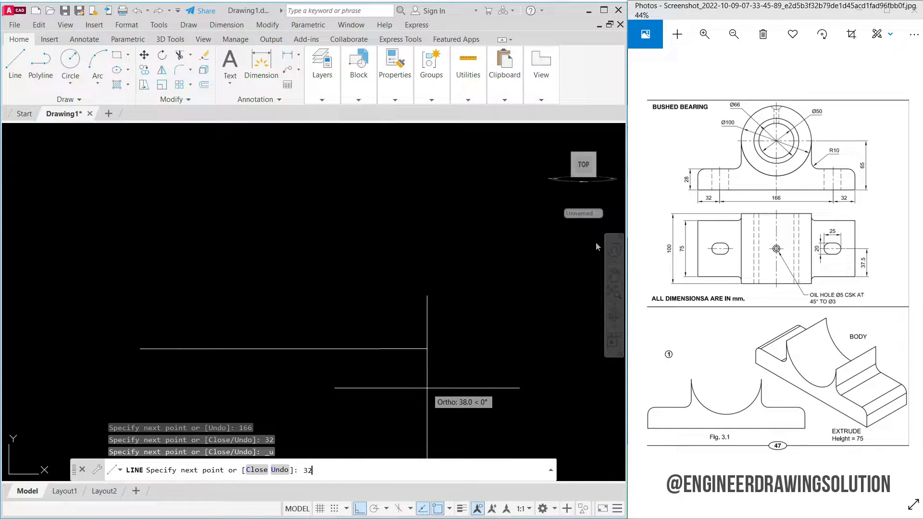
Step: Extend the base line horizontally by 32 mm and draw a 28 mm vertical edge up from its right end
type("32")
key("Return")
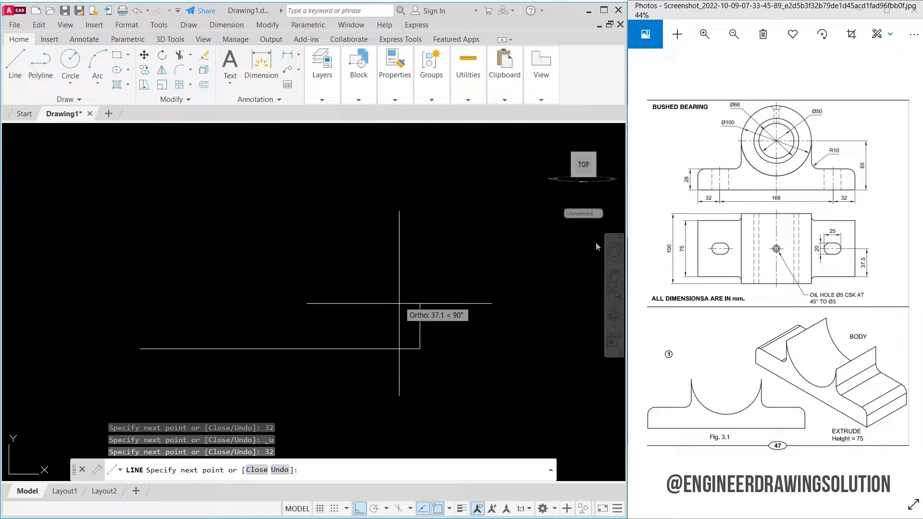
scroll(398, 320, "up", 2)
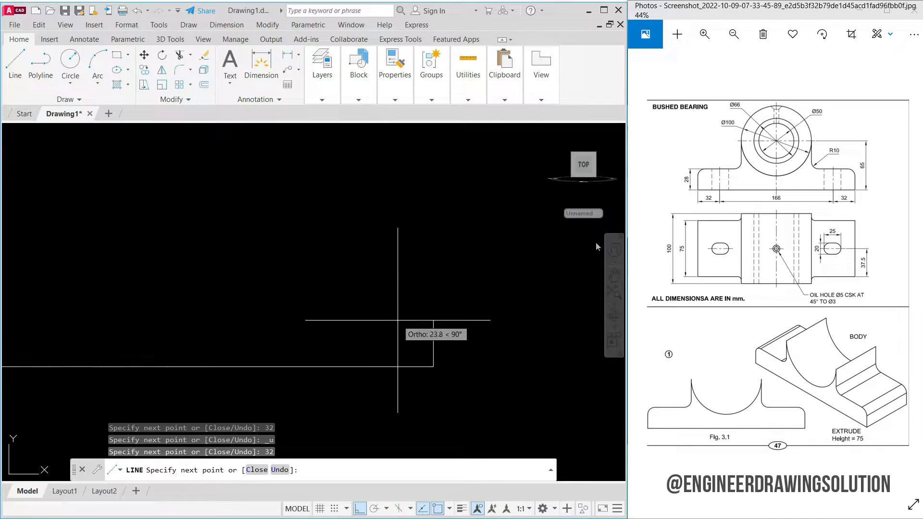
scroll(421, 296, "down", 2)
type("28")
key("Return")
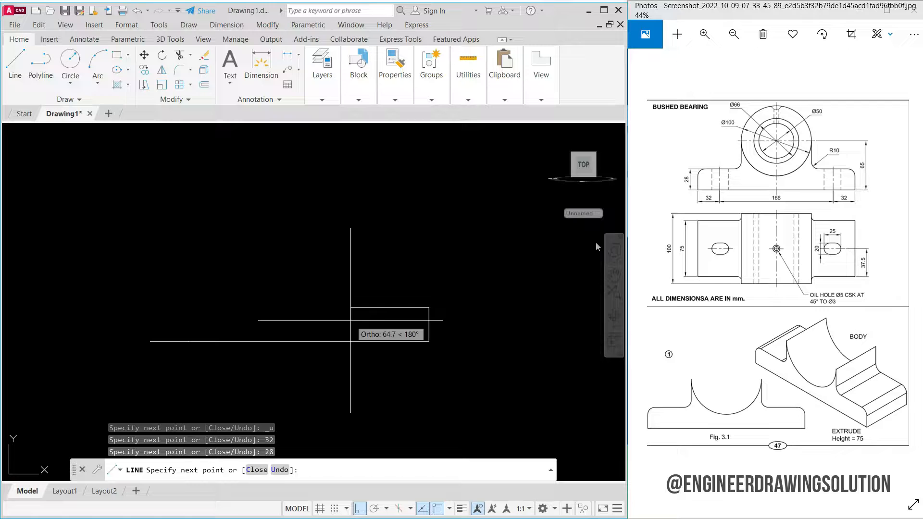
key("Return")
Step: Draw a 28 mm vertical edge up from the base's left end and a horizontal top edge to above the base's midpoint
key("Return")
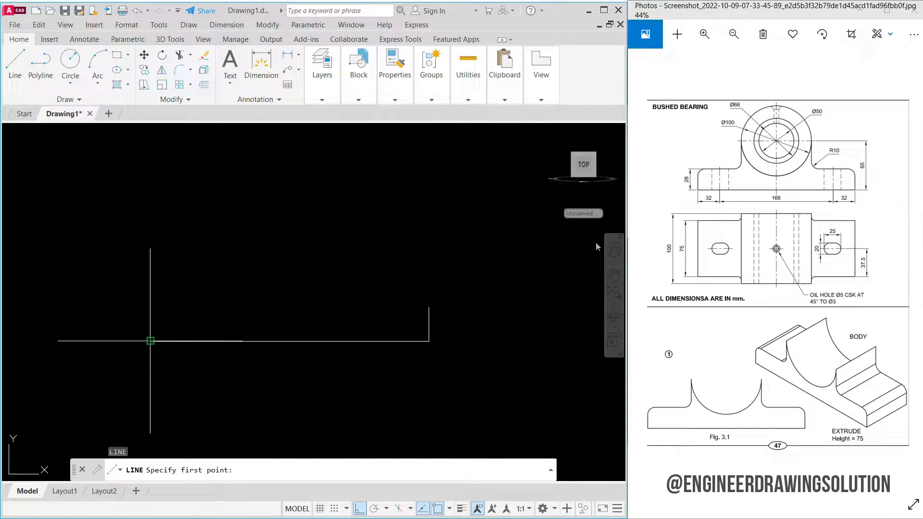
left_click(150, 341)
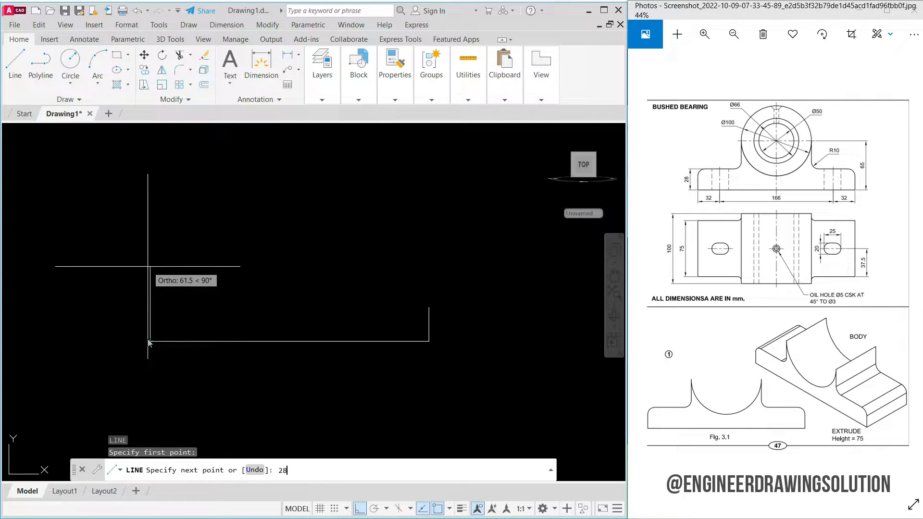
key("Return")
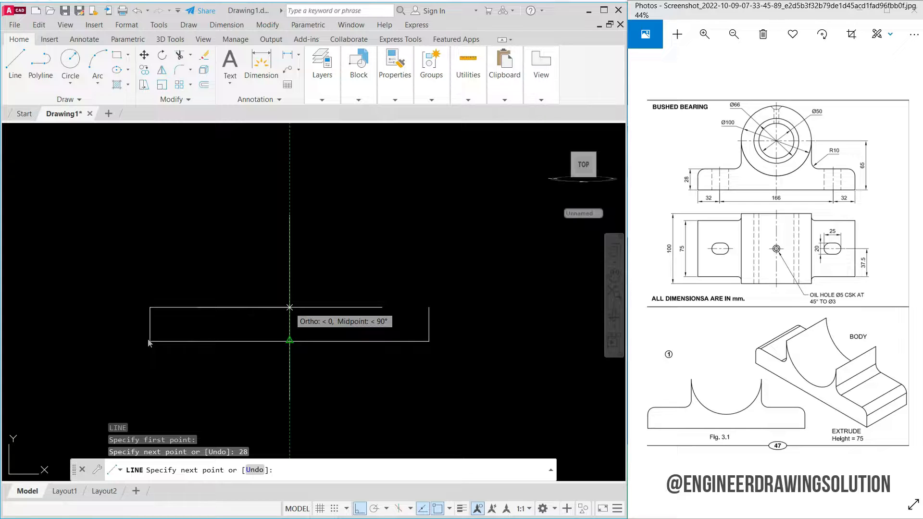
left_click(290, 307)
key("Return")
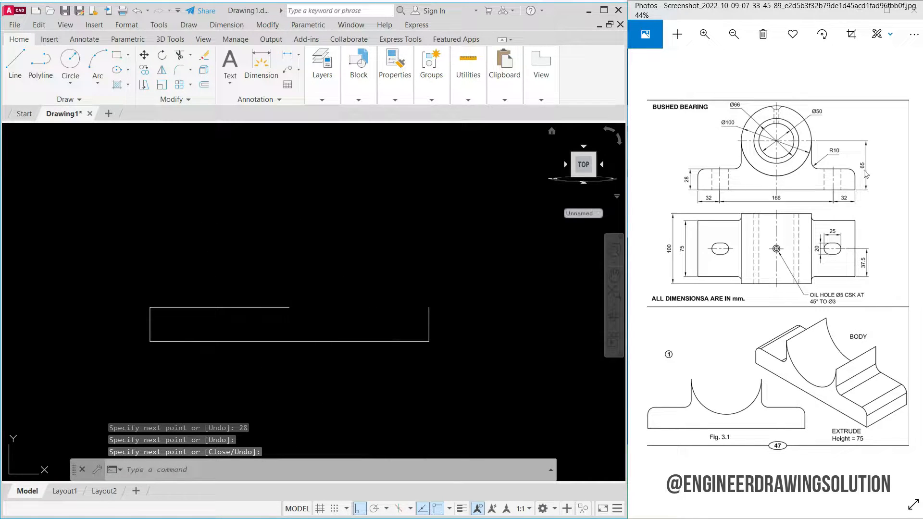
Step: Draw a 65 mm vertical centre line upward from the midpoint of the base edge
left_click(859, 175)
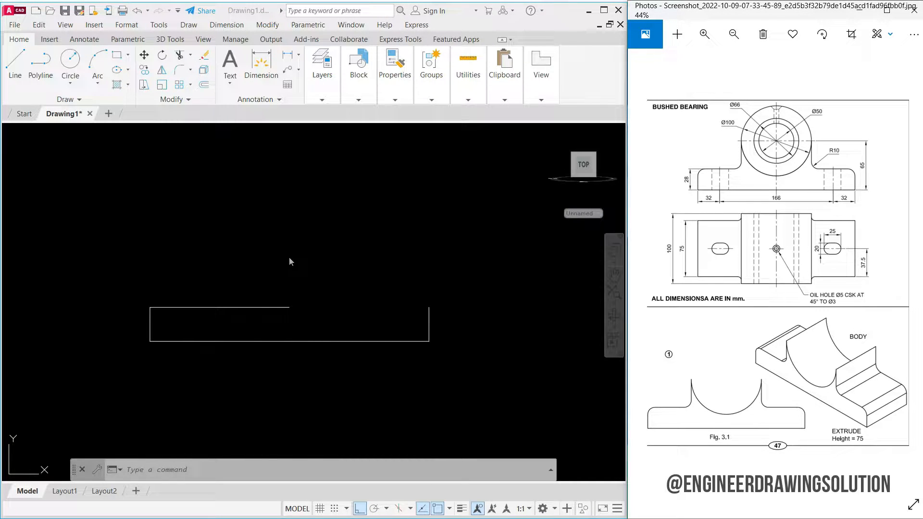
left_click(168, 471)
type("l")
key("Return")
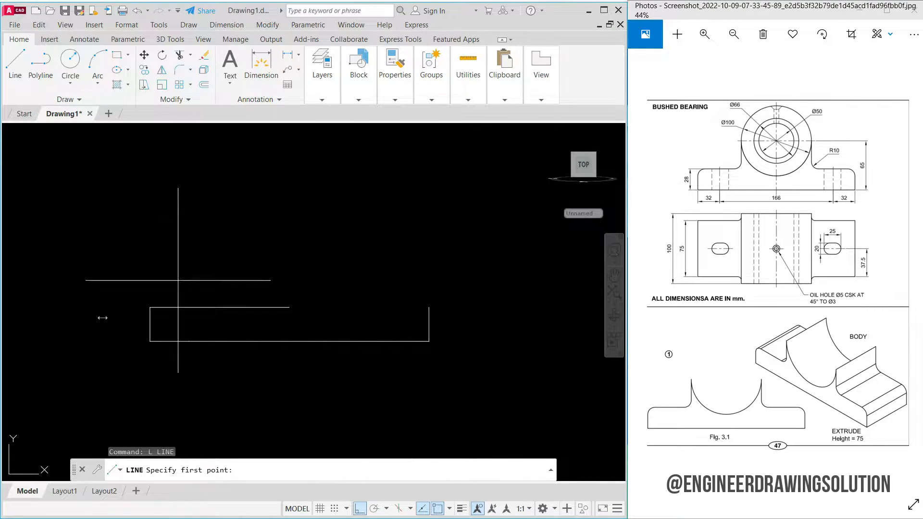
left_click(290, 342)
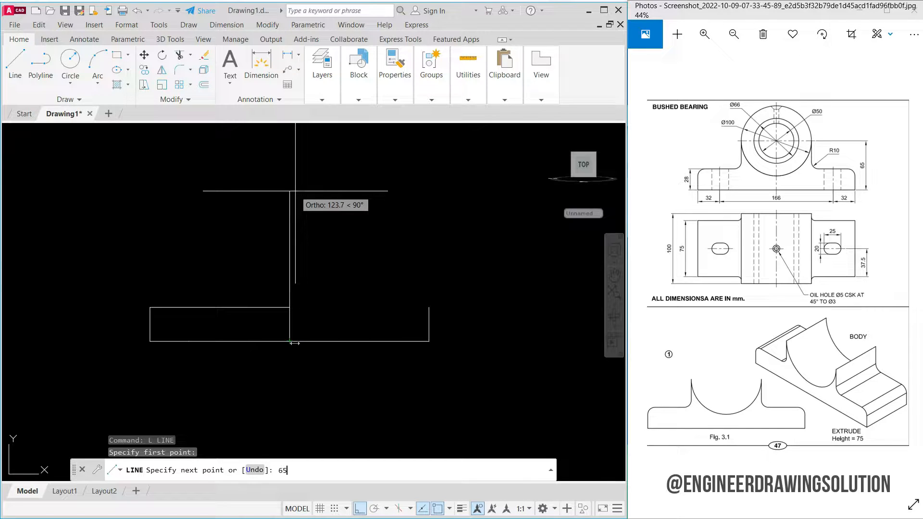
key("Return")
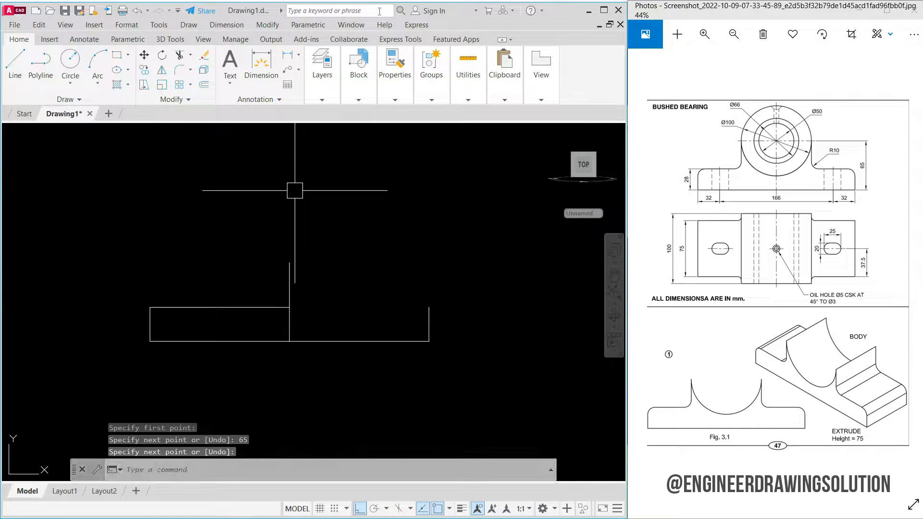
Step: Draw a 100 mm diameter circle centred on the upper end of the vertical centre line
scroll(295, 269, "up", 2)
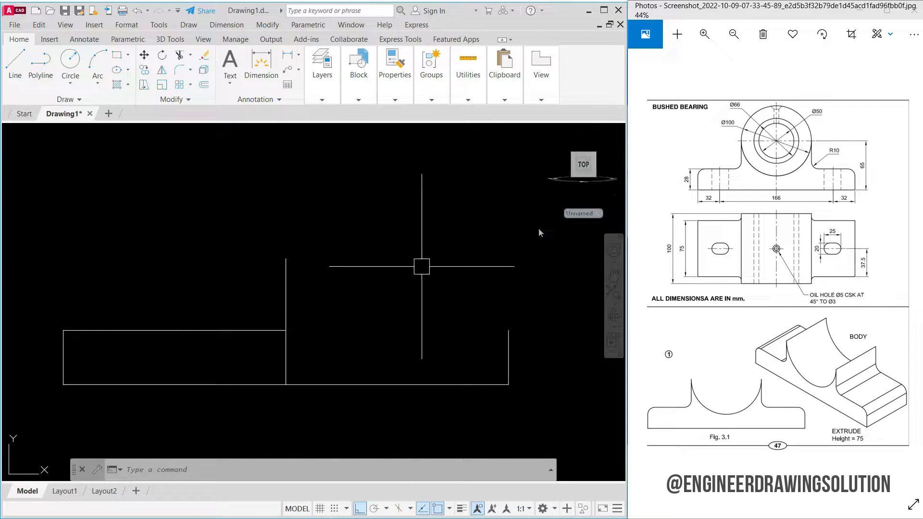
type("c")
key("Return")
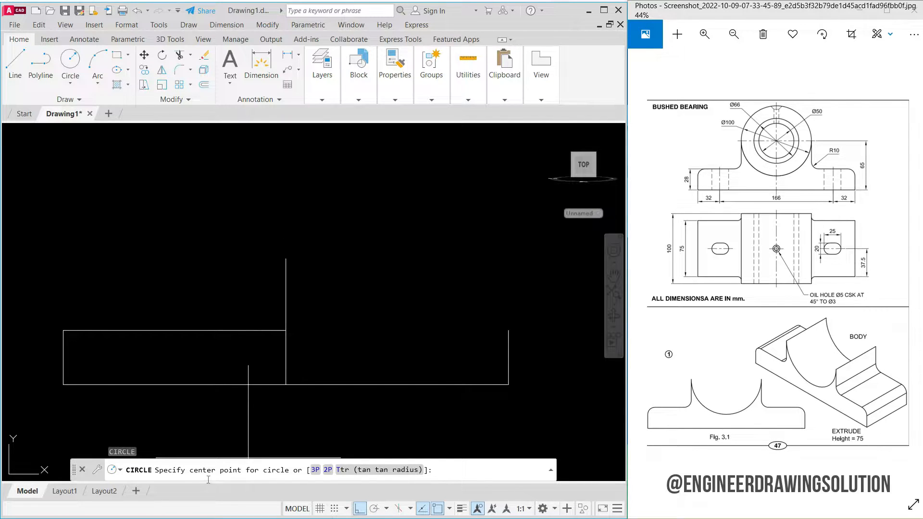
left_click(286, 259)
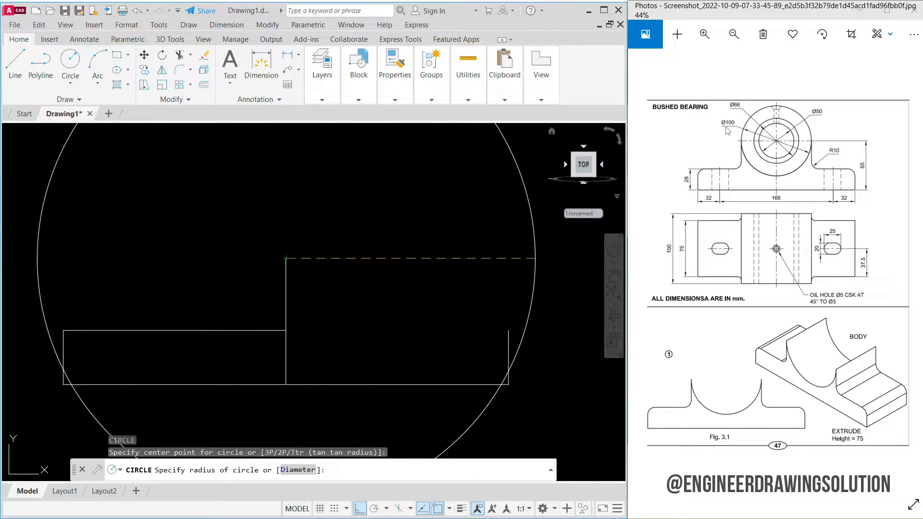
type("D")
key("Return")
type("100")
key("Return")
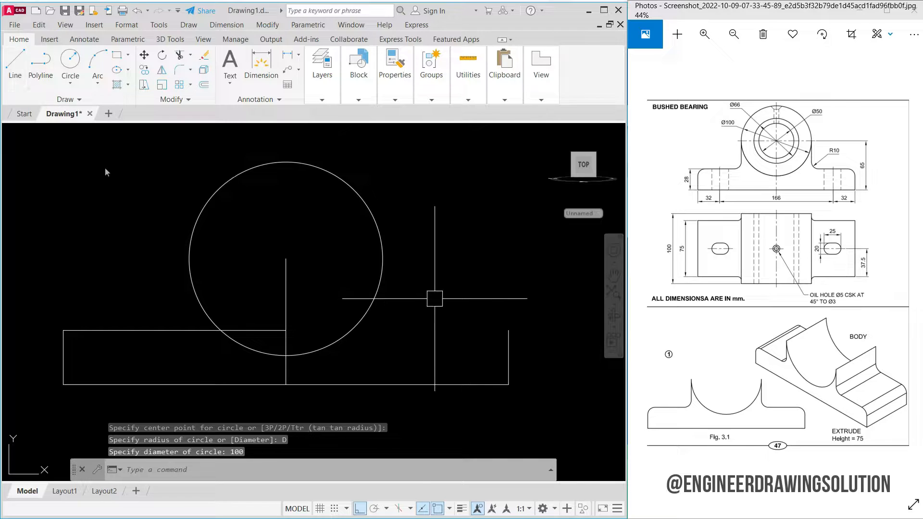
Step: Draw a vertical line down from the circle's right quadrant to the base's top height and a horizontal line to the right edge's upper end
type("l")
key("Return")
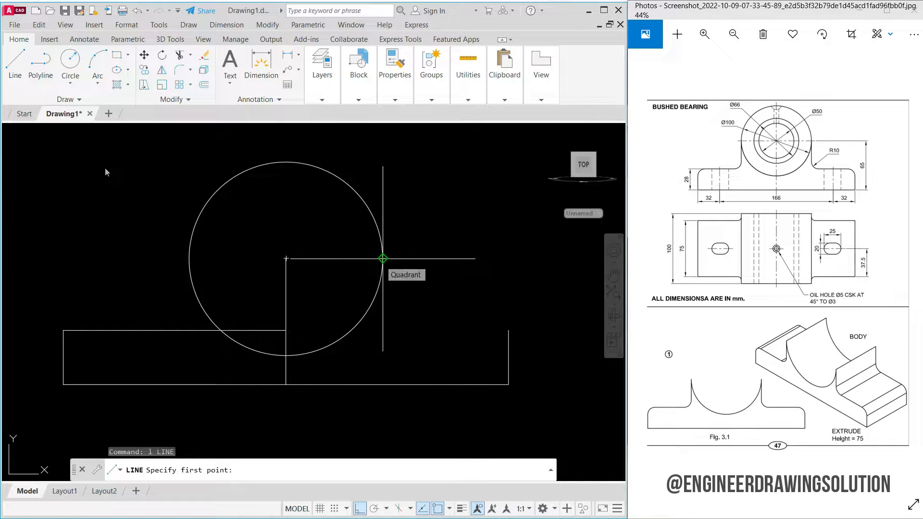
left_click(383, 259)
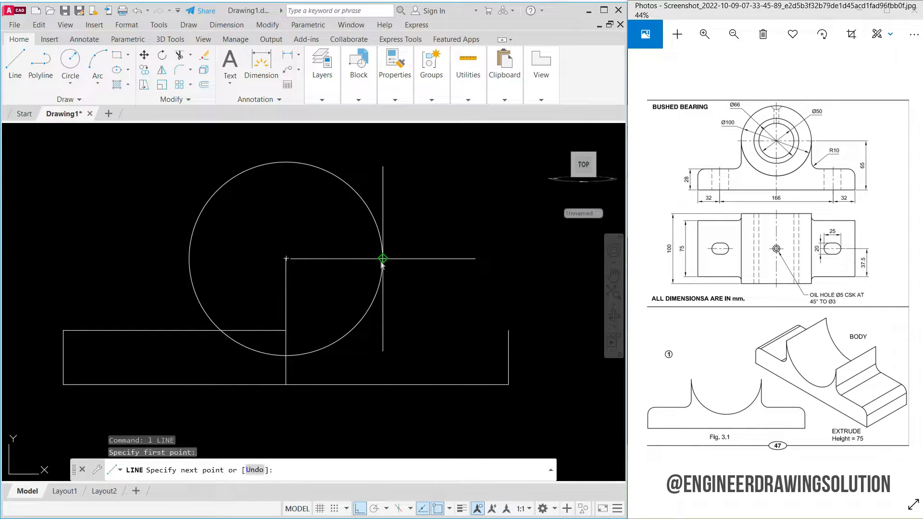
left_click(400, 336)
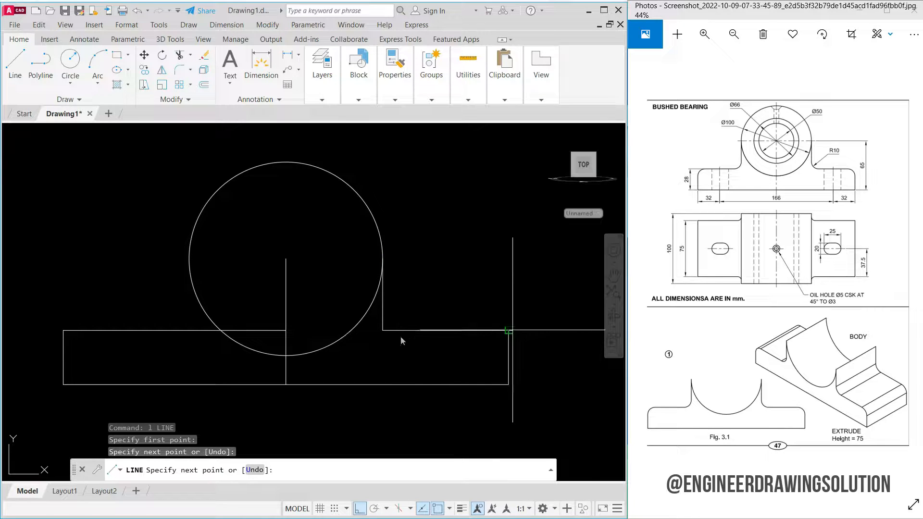
left_click(509, 330)
key("Return")
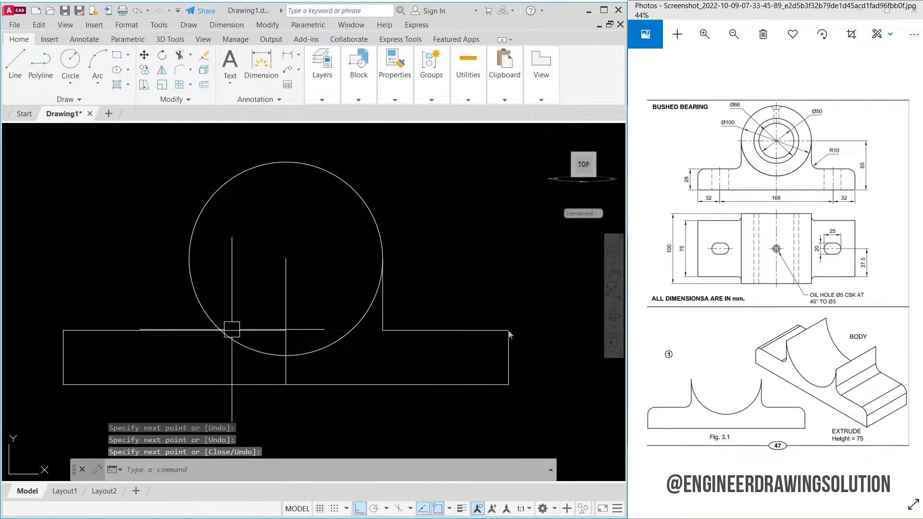
Step: Draw a vertical line from the circle's left quadrant down to the base's top edge
left_click(15, 63)
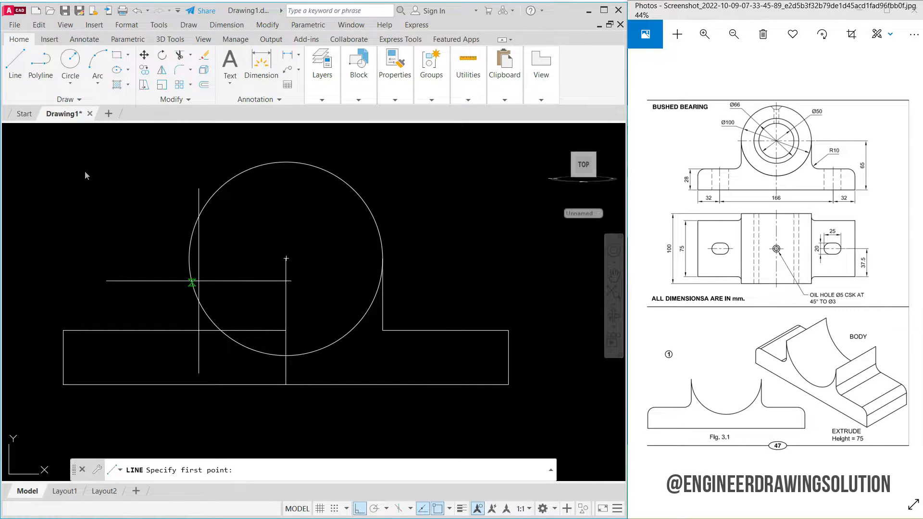
left_click(190, 260)
left_click(188, 330)
right_click(120, 241)
left_click(131, 249)
Step: Trim the circle's upper half and the top-edge portion inside the profile, and delete the vertical centre line
type("t")
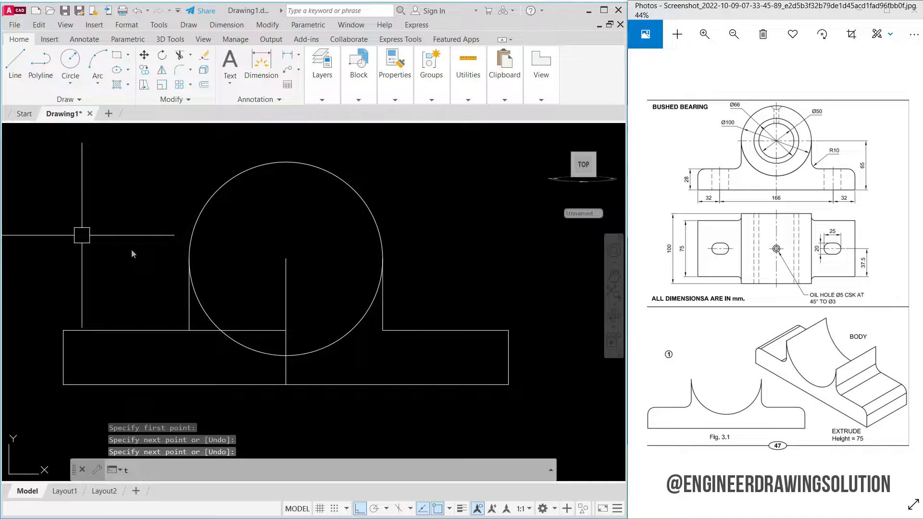
type("r")
key("Return")
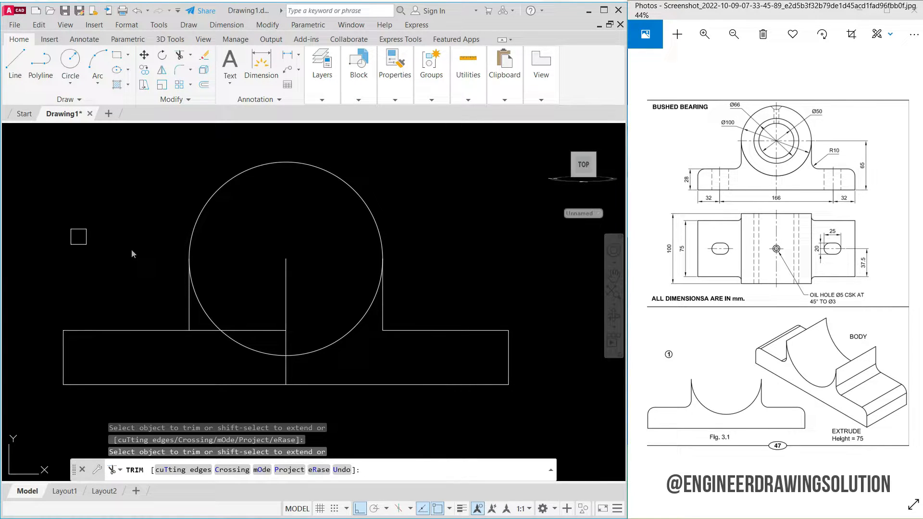
left_click(280, 163)
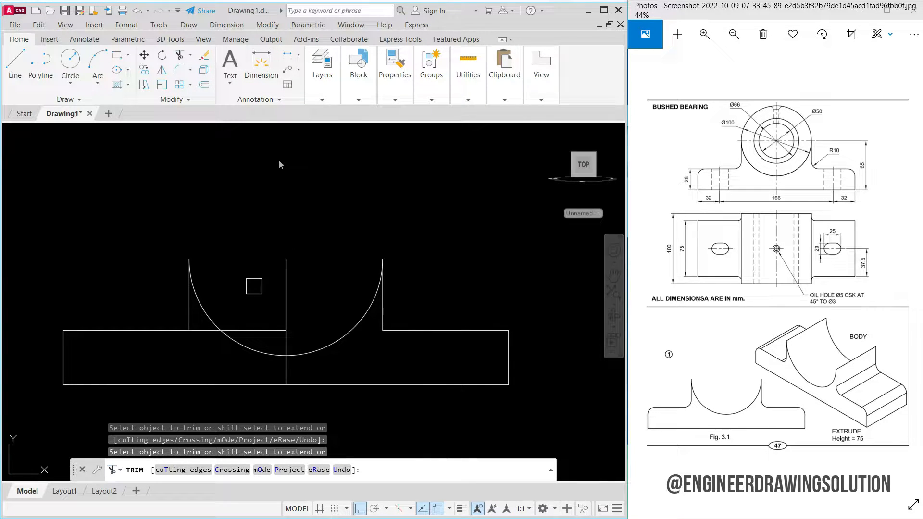
scroll(221, 356, "up", 6)
scroll(181, 286, "down", 6)
key("Return")
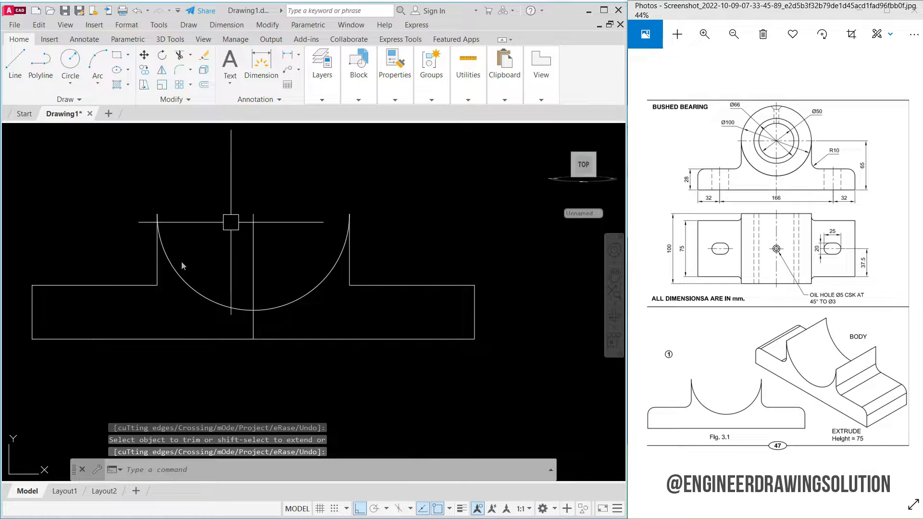
left_click(253, 258)
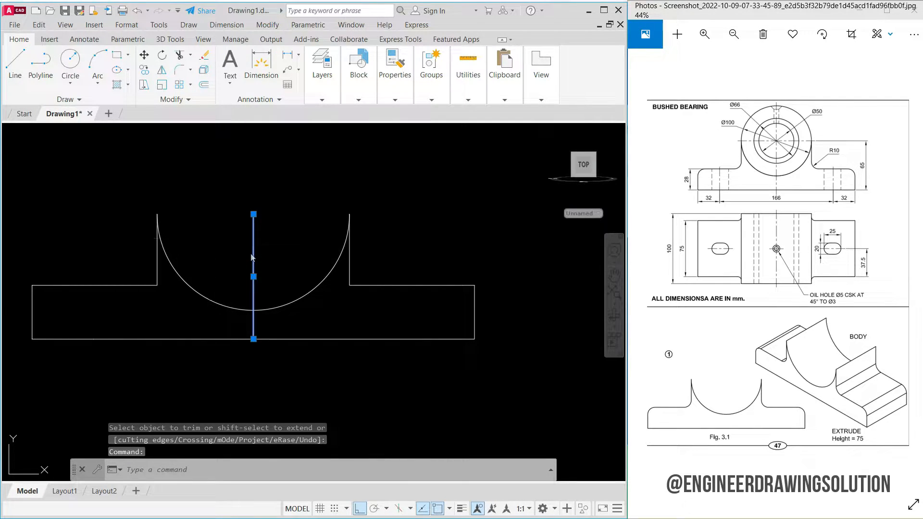
key("Delete")
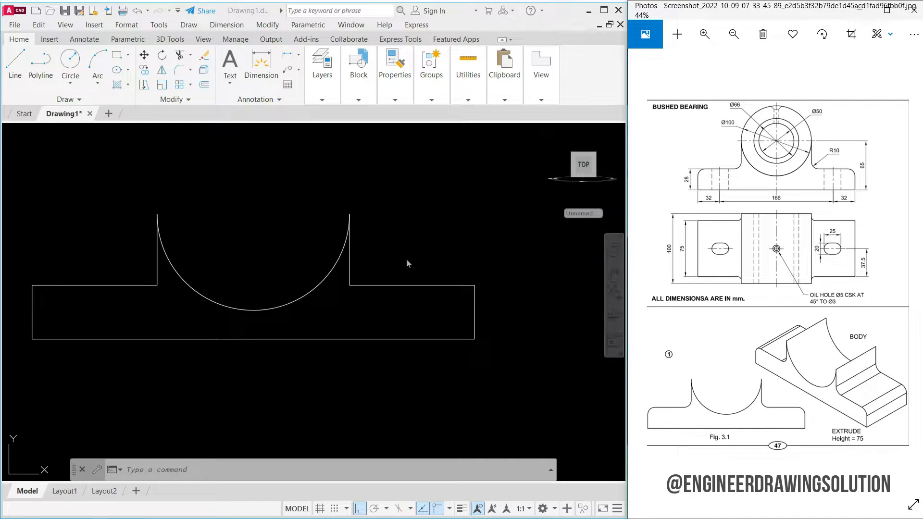
Step: Fillet the base's upper-right outer corner and the inner corner at the right vertical line with a 10 mm radius in Multiple mode
left_click(466, 236)
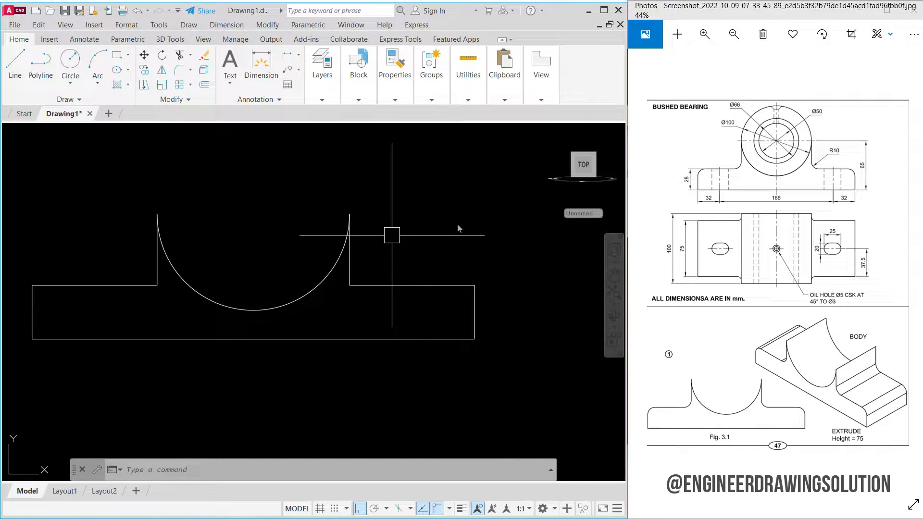
type("f")
key("Return")
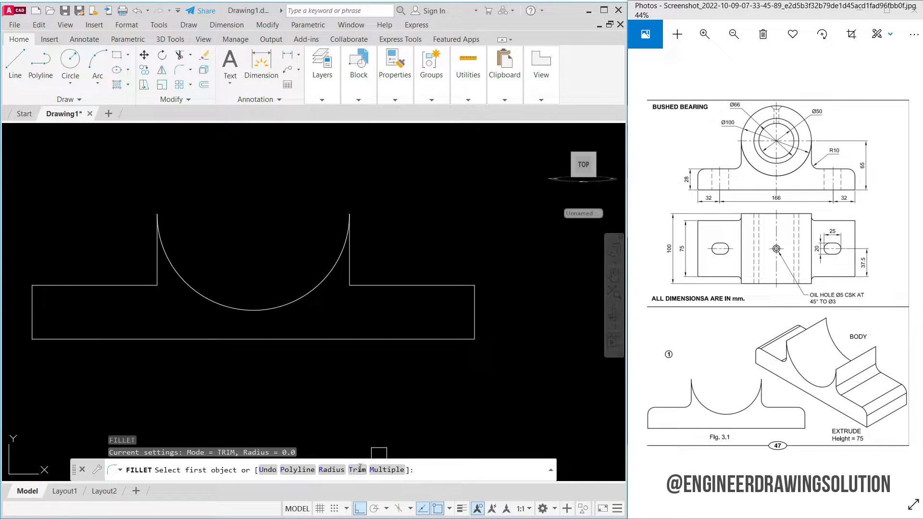
left_click(388, 470)
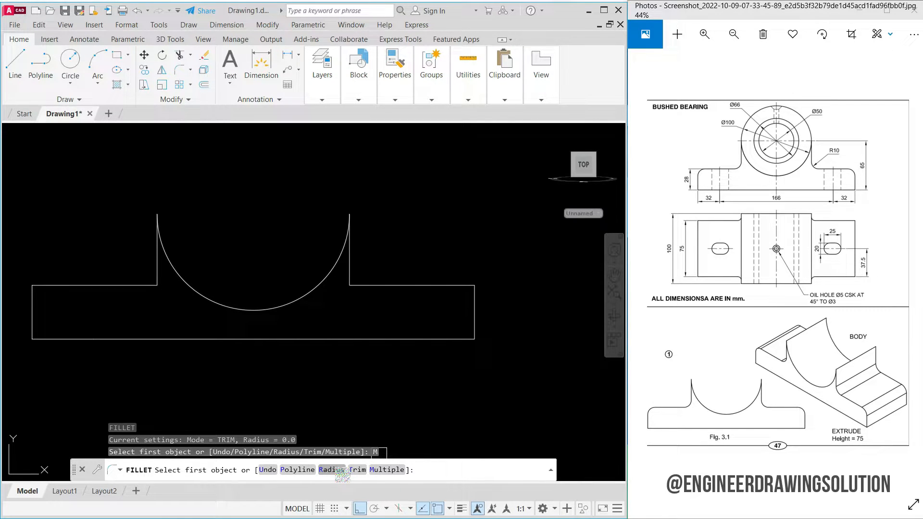
left_click(332, 470)
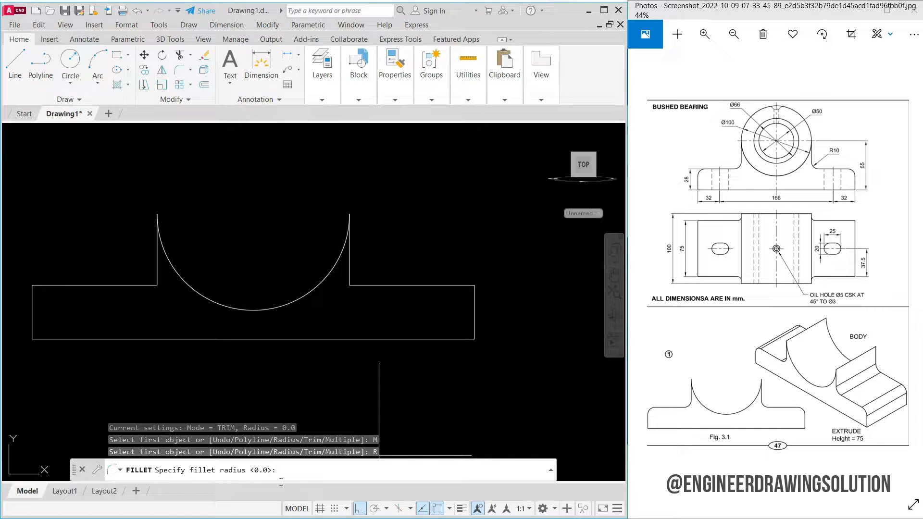
type("10")
key("Return")
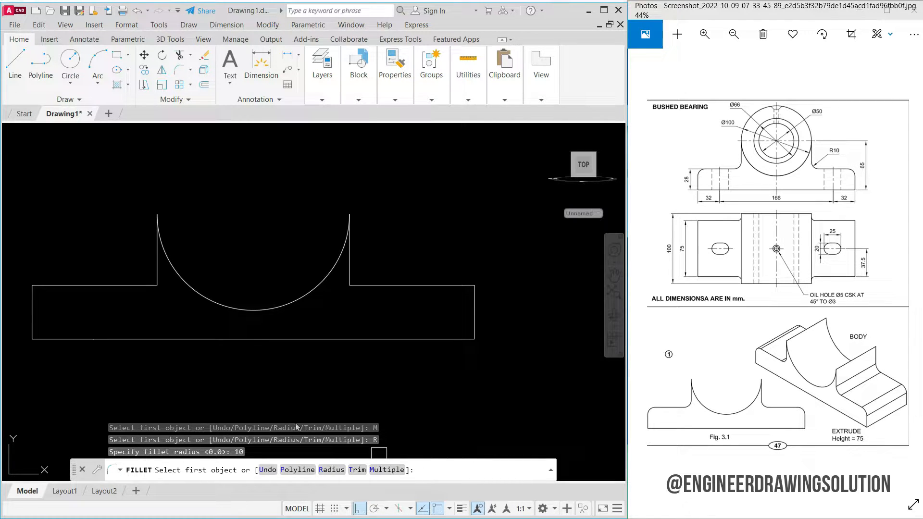
left_click(475, 313)
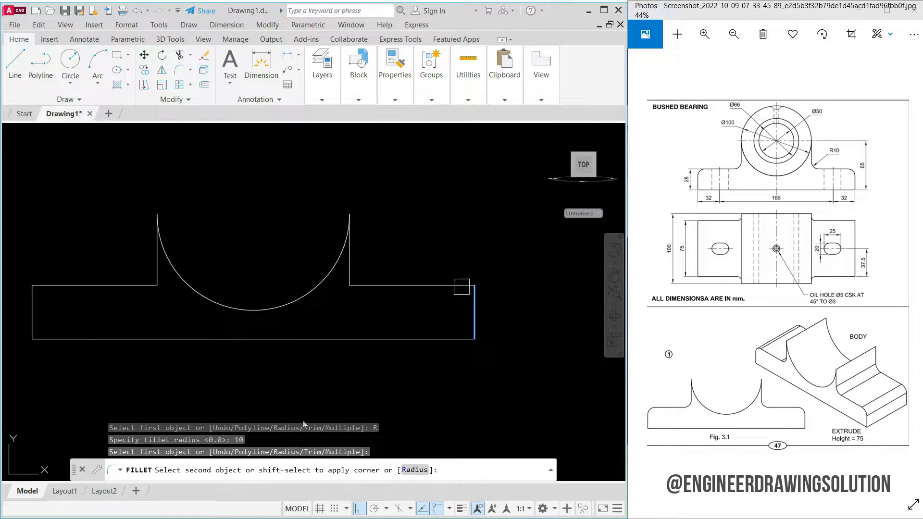
left_click(462, 286)
scroll(382, 272, "up", 4)
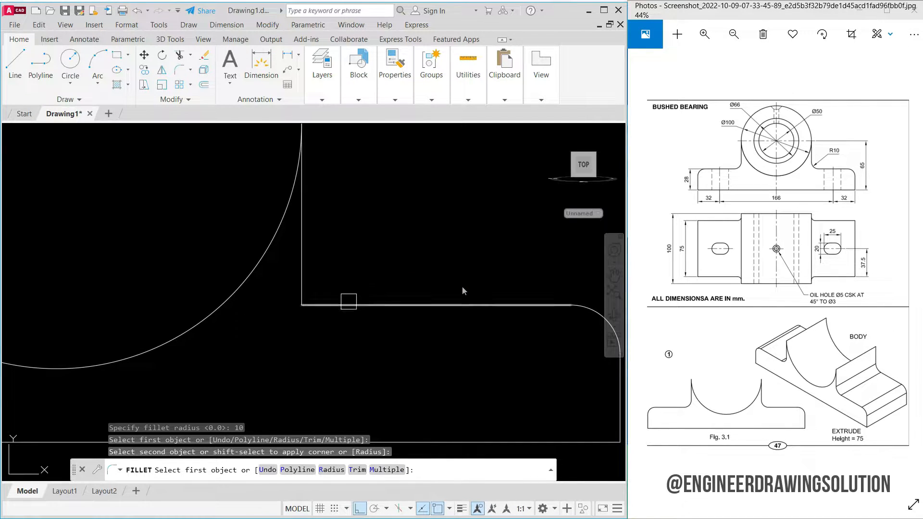
left_click(349, 304)
left_click(303, 273)
Step: Fillet the inner corner at the left vertical line and the base's upper-left outer corner with the same 10 mm radius
scroll(388, 245, "down", 4)
scroll(265, 249, "up", 5)
scroll(265, 248, "up", 2)
left_click(476, 244)
left_click(449, 282)
left_click(204, 283)
left_click(157, 324)
scroll(122, 246, "down", 4)
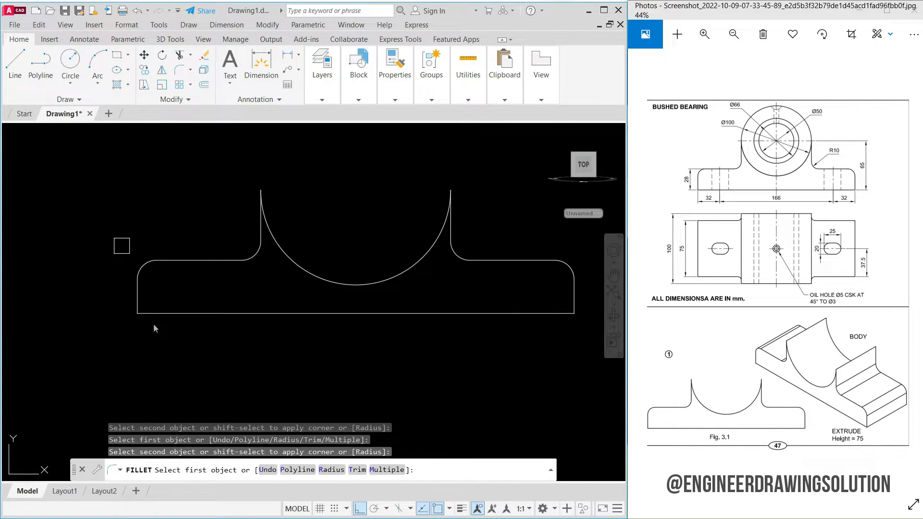
key("Return")
Step: Convert all lines and arcs of the closed body profile into a single region
scroll(232, 272, "down", 2)
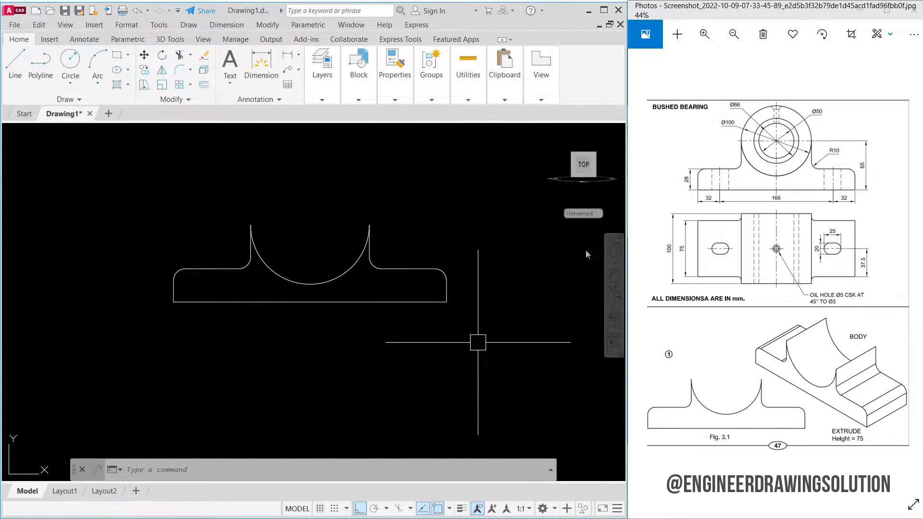
type("reg")
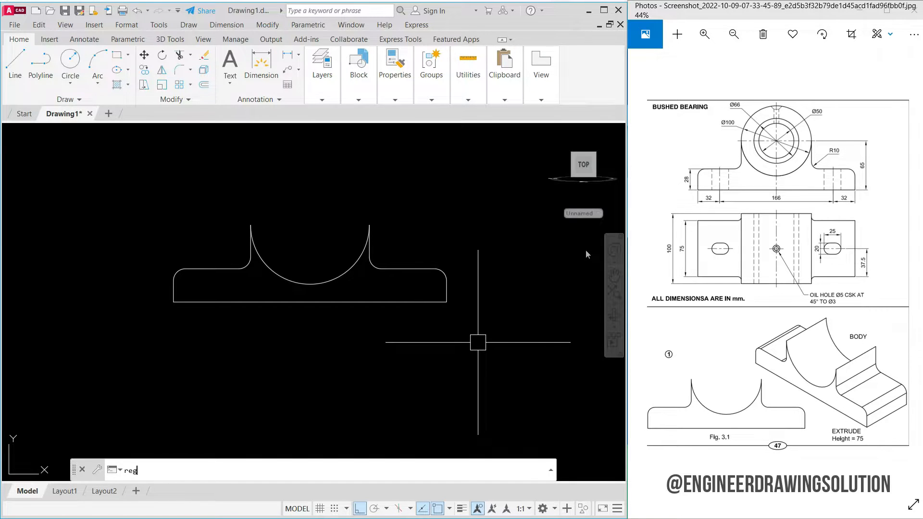
type("ion")
key("Return")
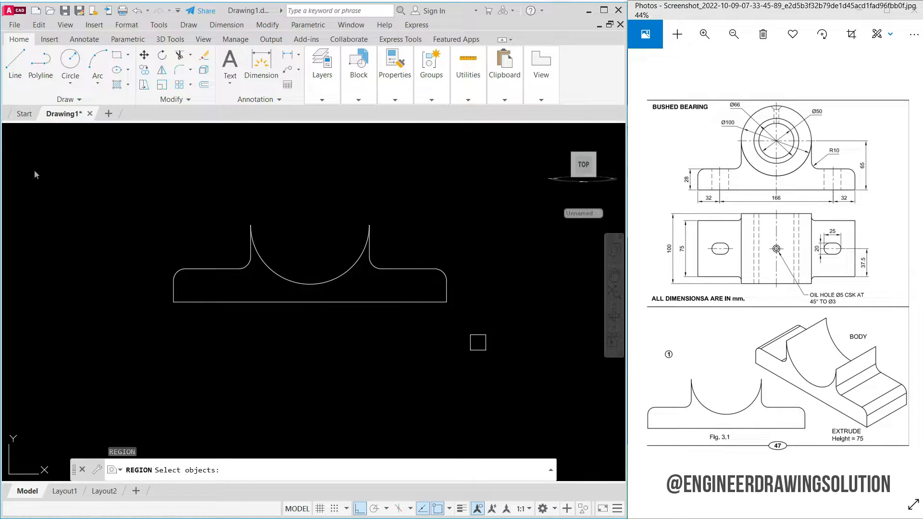
left_click(476, 357)
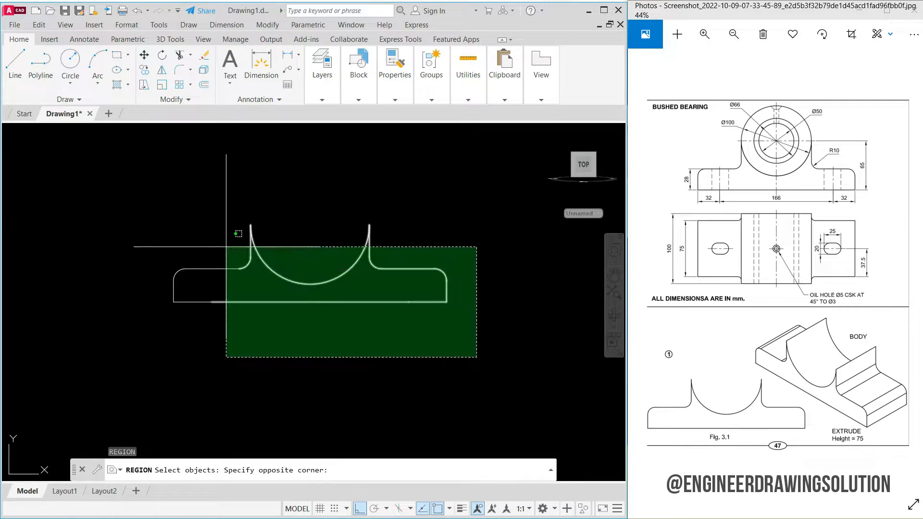
left_click(118, 175)
key("Return")
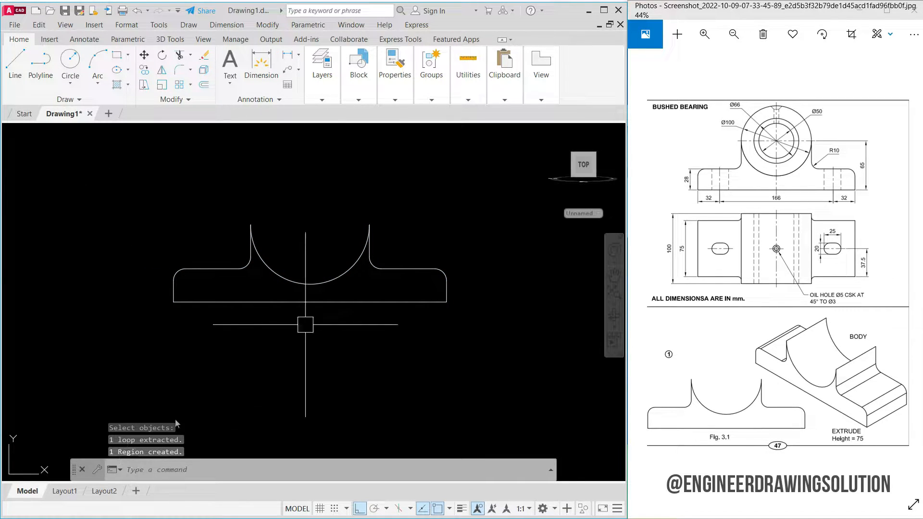
left_click(306, 303)
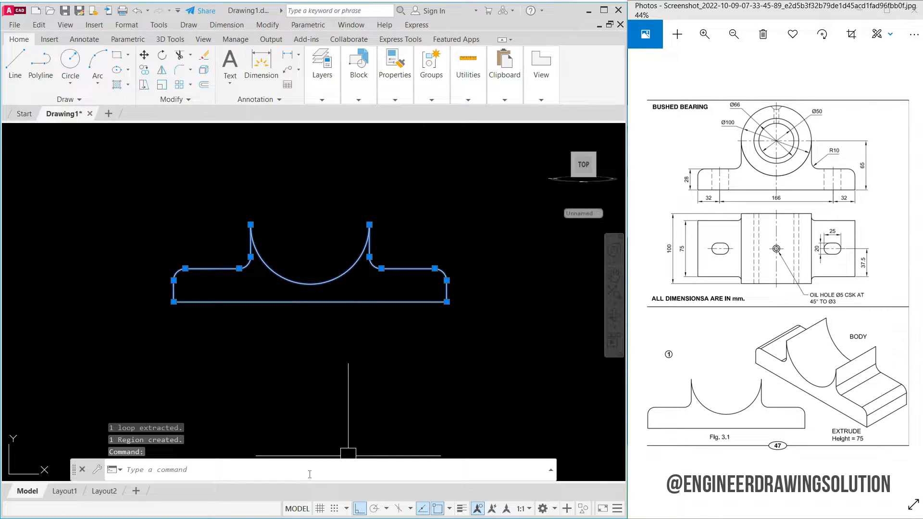
key("Escape")
key("Escape")
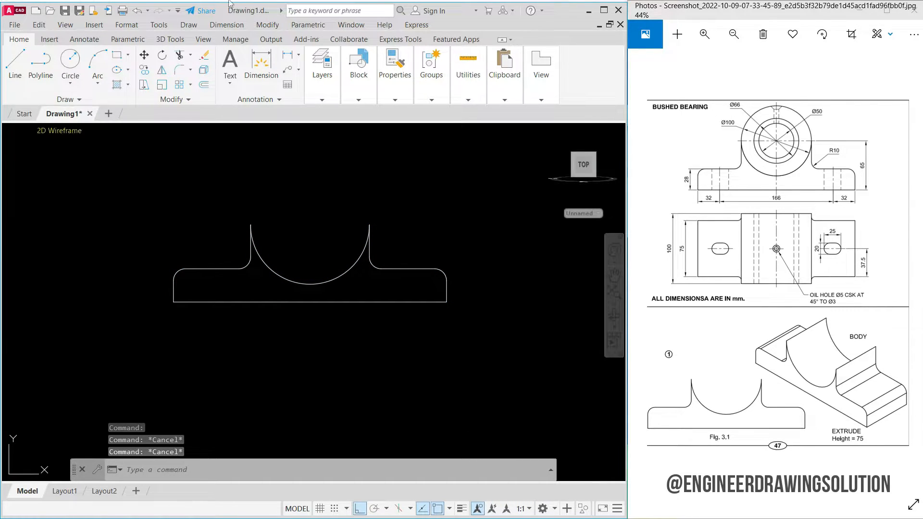
Step: Set the 3D view of the profile region to SE Isometric
left_click(73, 26)
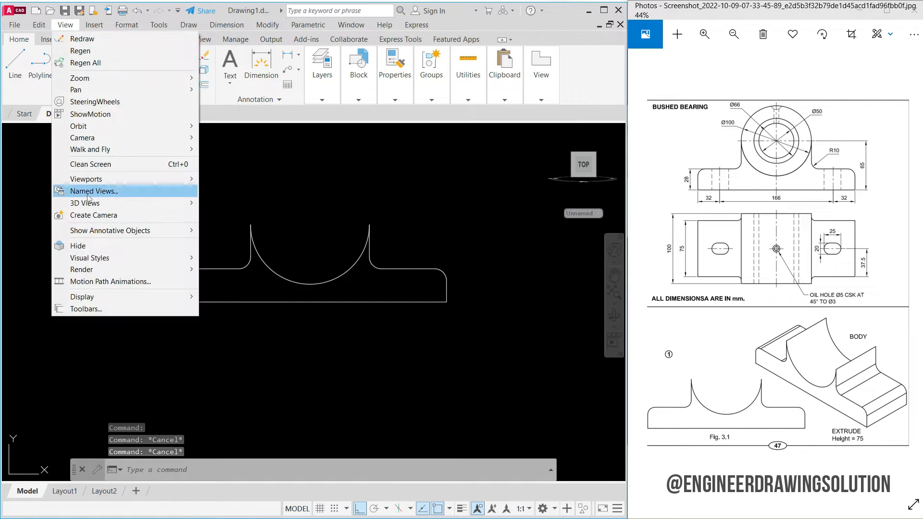
mouse_move(96, 203)
left_click(241, 335)
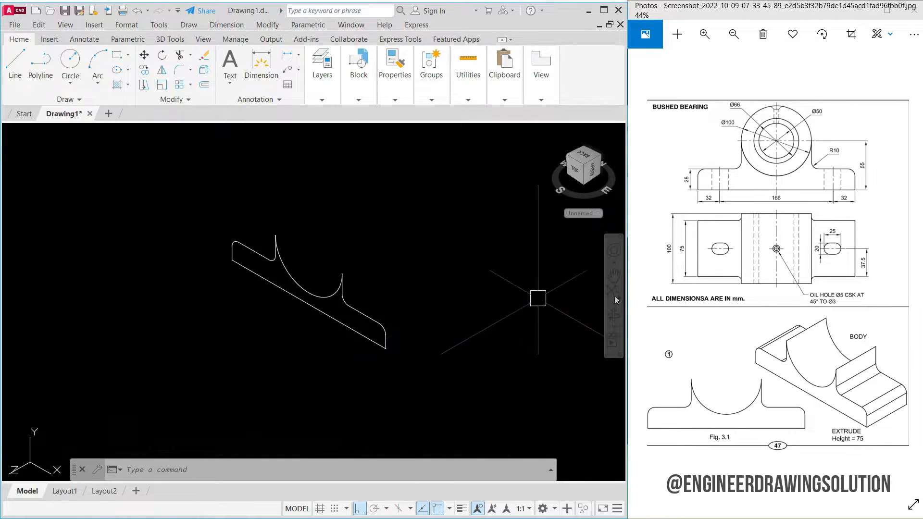
scroll(363, 279, "up", 2)
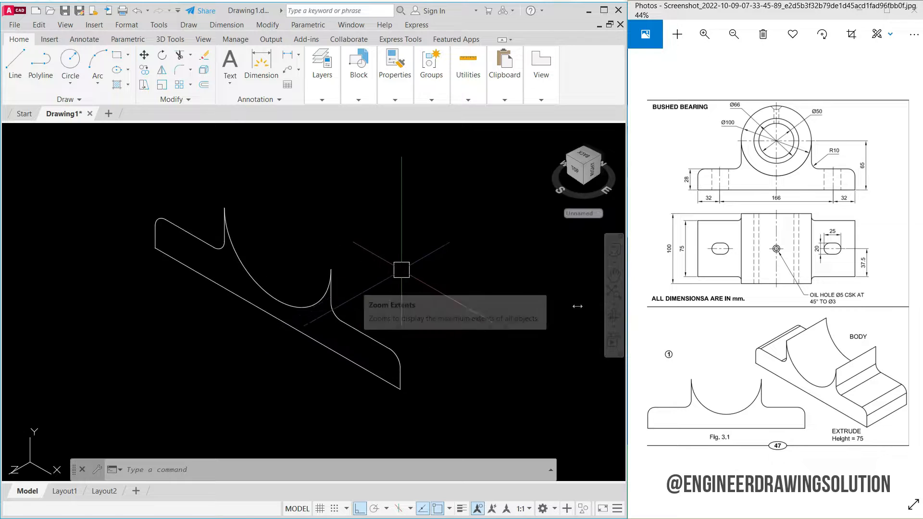
Step: Extrude the profile region 75 mm toward the front to form the solid body
type("xt")
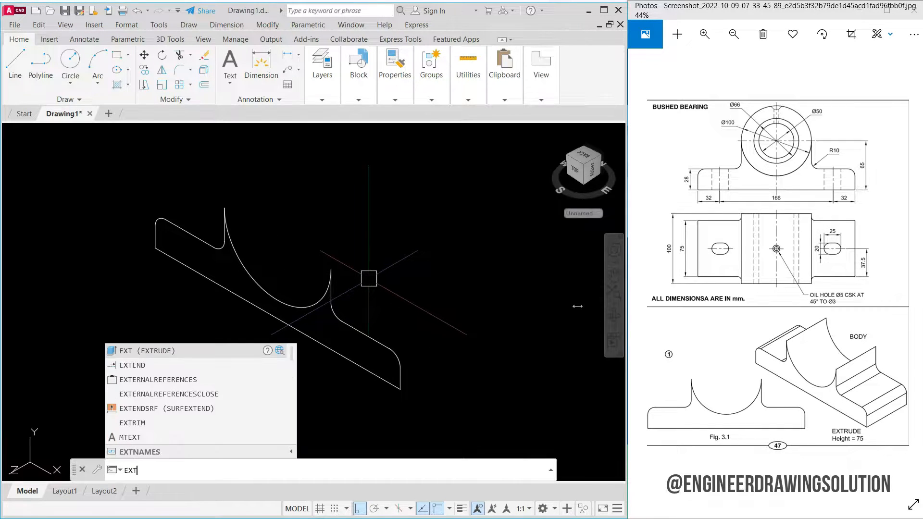
key("Return")
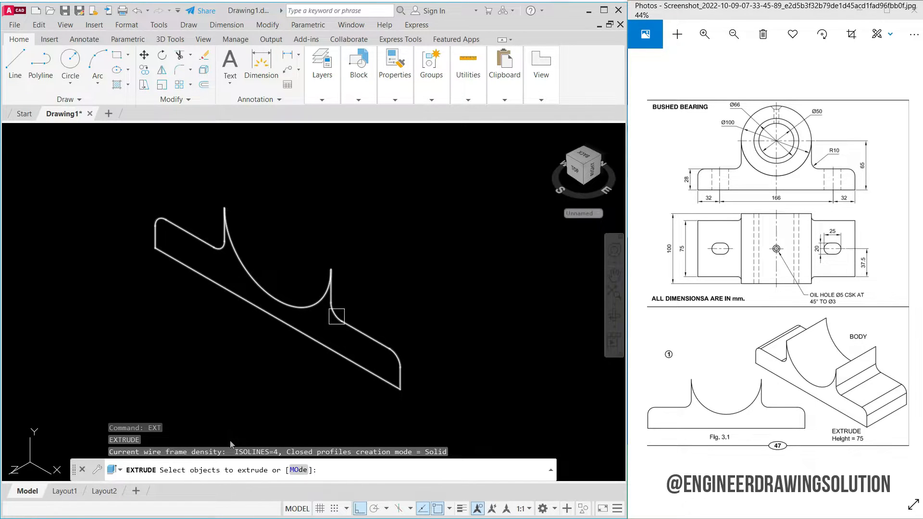
left_click(328, 317)
key("Return")
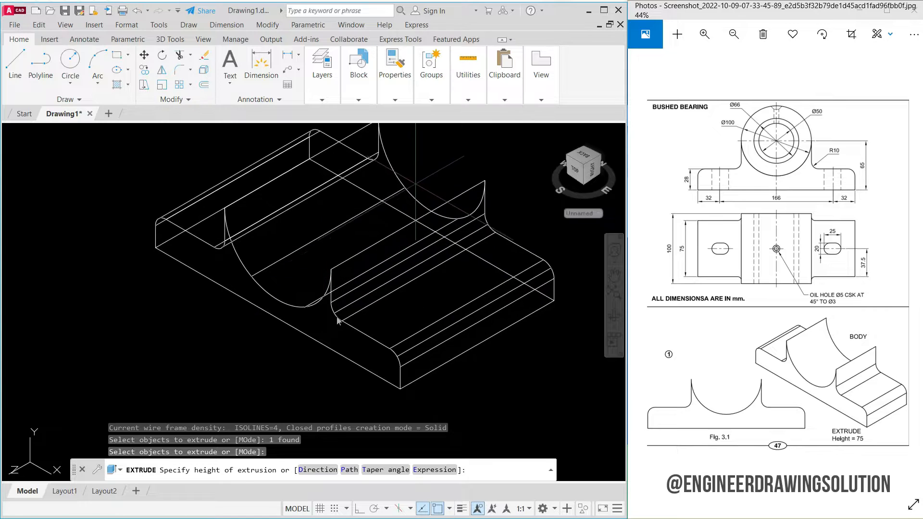
type("75")
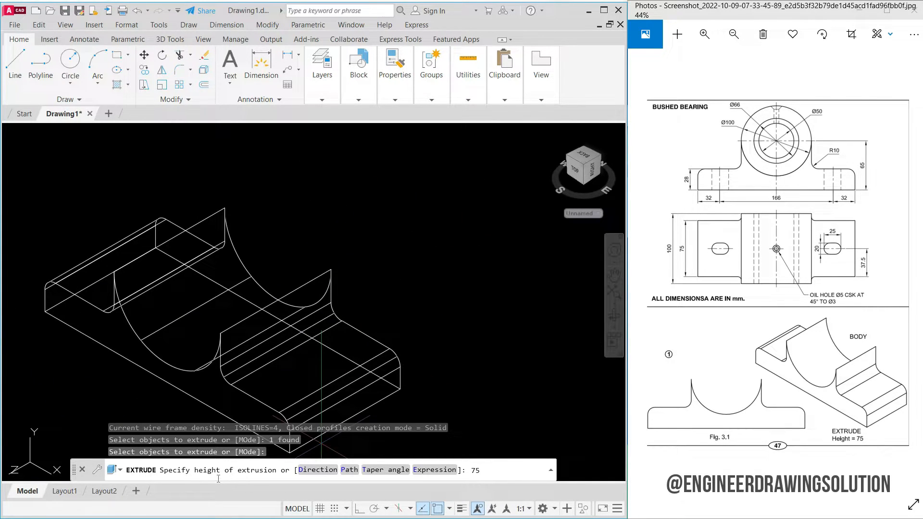
key("Return")
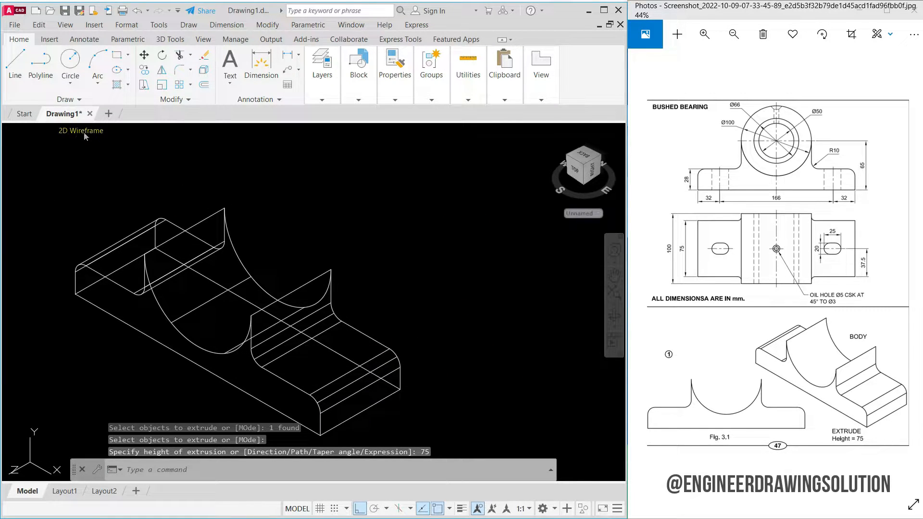
Step: Display the model in the Realistic visual style
left_click(66, 24)
mouse_move(96, 258)
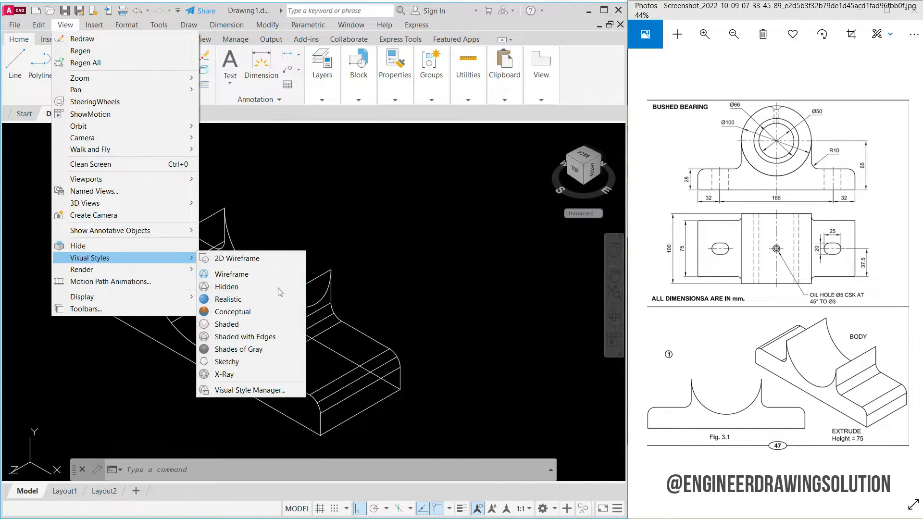
left_click(228, 299)
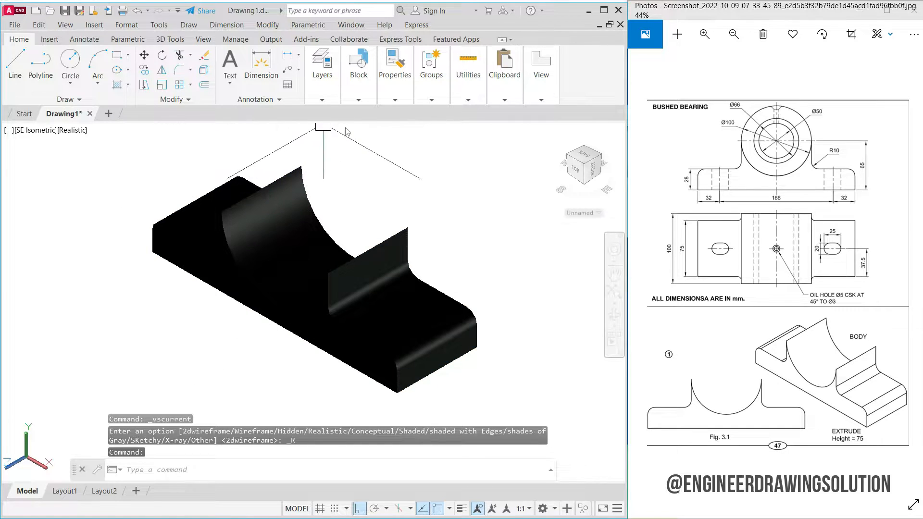
Step: Set the colour of the solid body to the light green 175,217,170
left_click(291, 240)
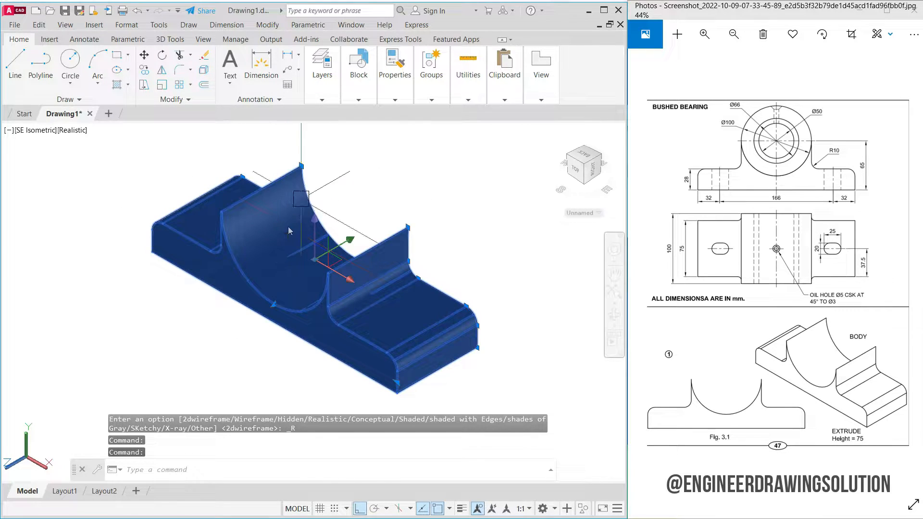
left_click(383, 101)
left_click(455, 115)
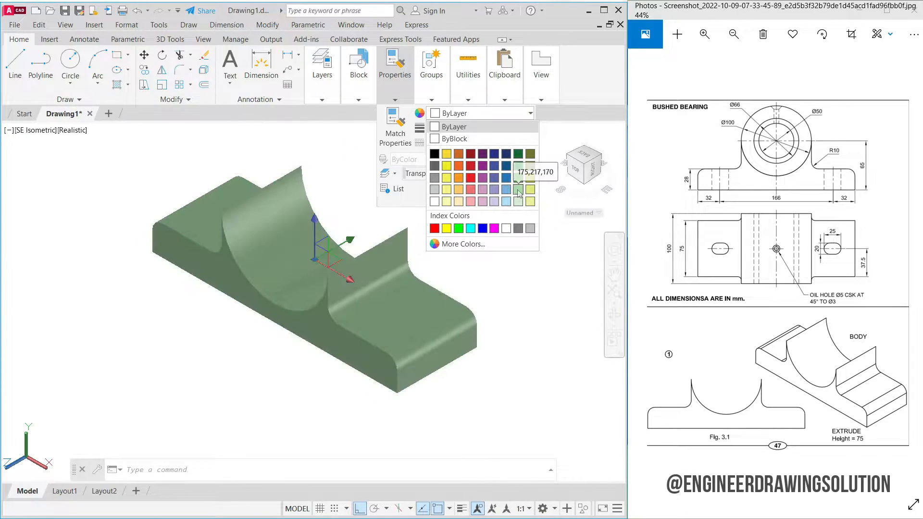
left_click(518, 189)
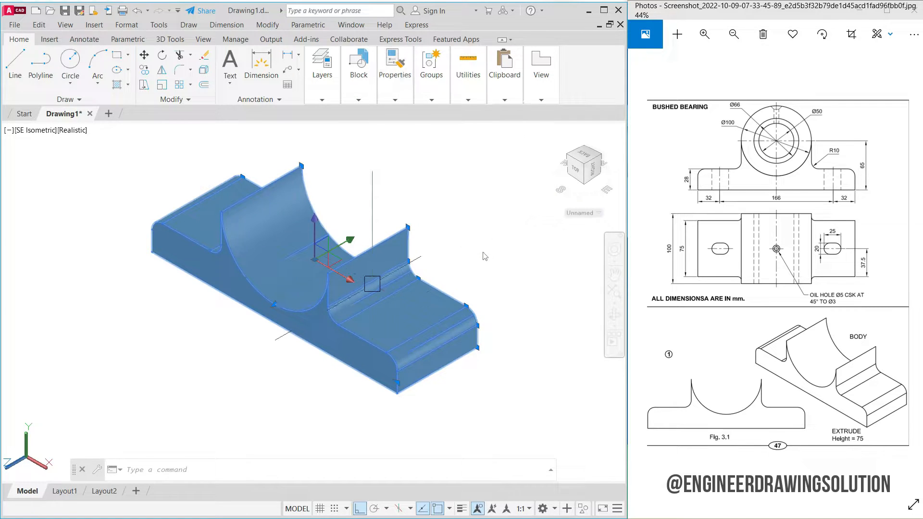
key("Escape")
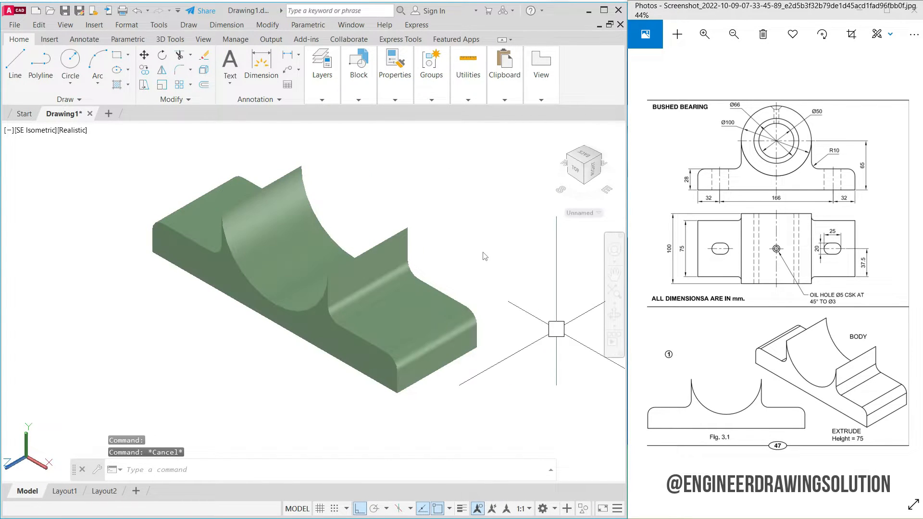
Step: Orbit the bearing body to inspect it from slightly above
left_click(610, 318)
left_click_drag(507, 298, 480, 208)
right_click(480, 208)
left_click(482, 211)
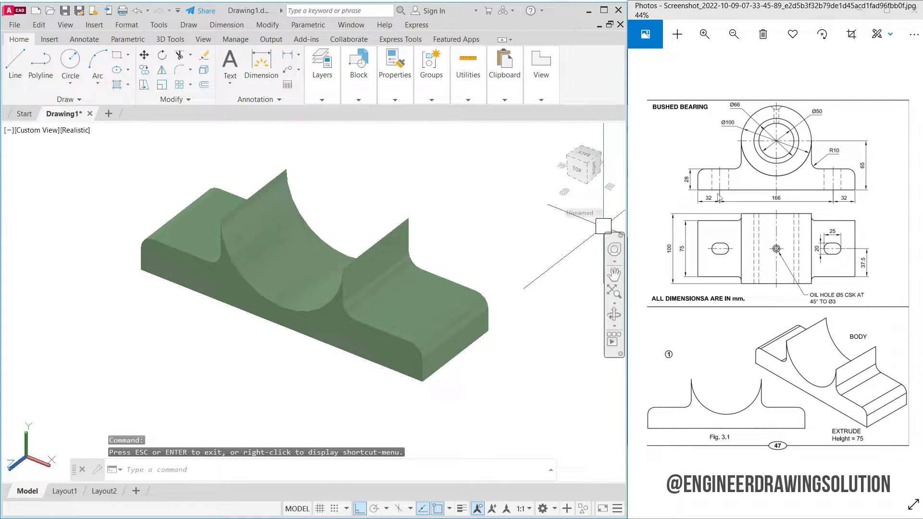
Step: In the Photos window, enlarge the reference drawing to examine the dimensions of the slots in the base
left_click(736, 234)
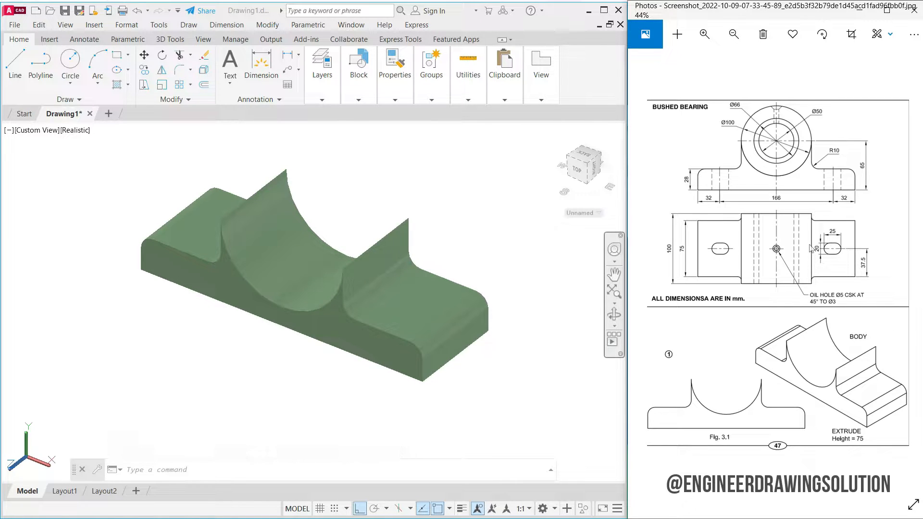
left_click(734, 33)
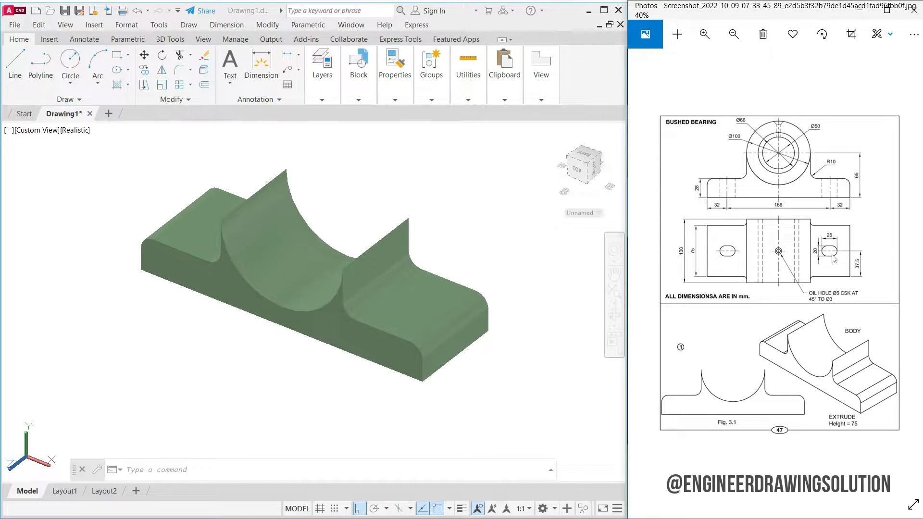
left_click(706, 36)
left_click(707, 37)
left_click(709, 39)
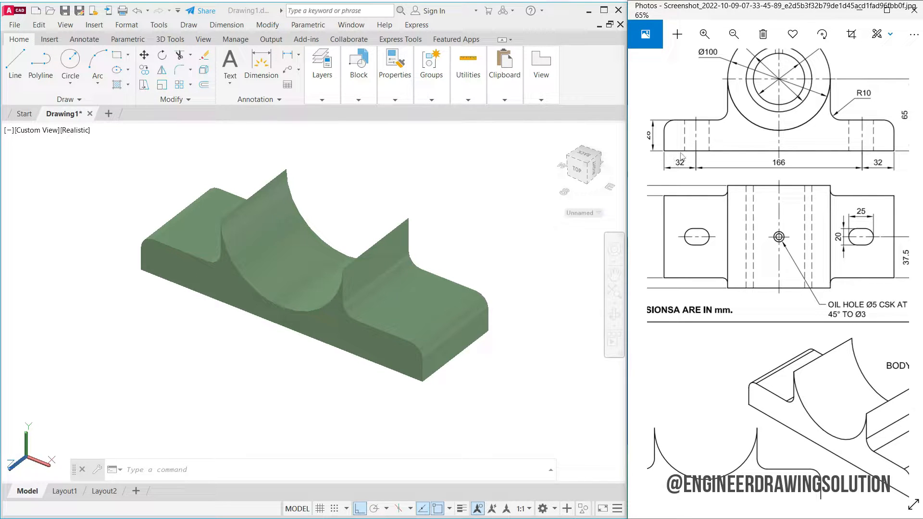
Step: Set the model to the Top view, with the body's right end shown up close
left_click(36, 130)
left_click(60, 157)
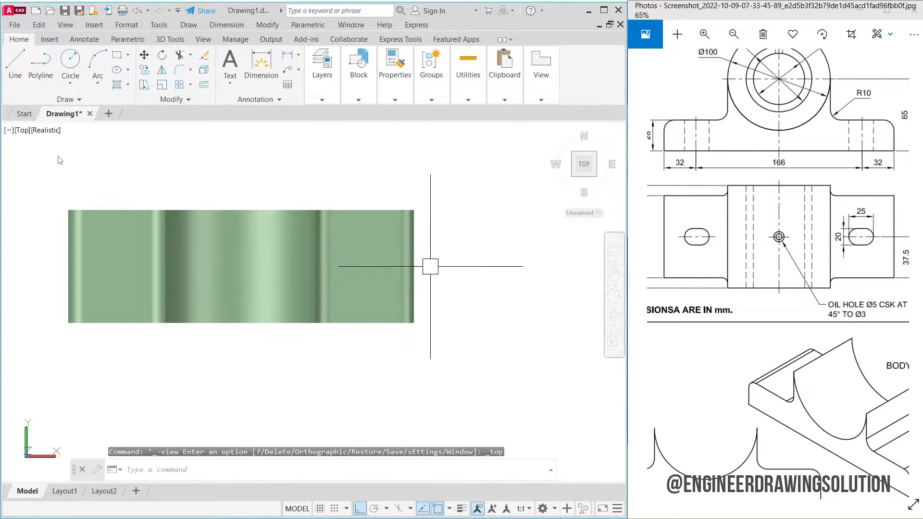
middle_click_drag(456, 255, 459, 295)
scroll(302, 338, "up", 2)
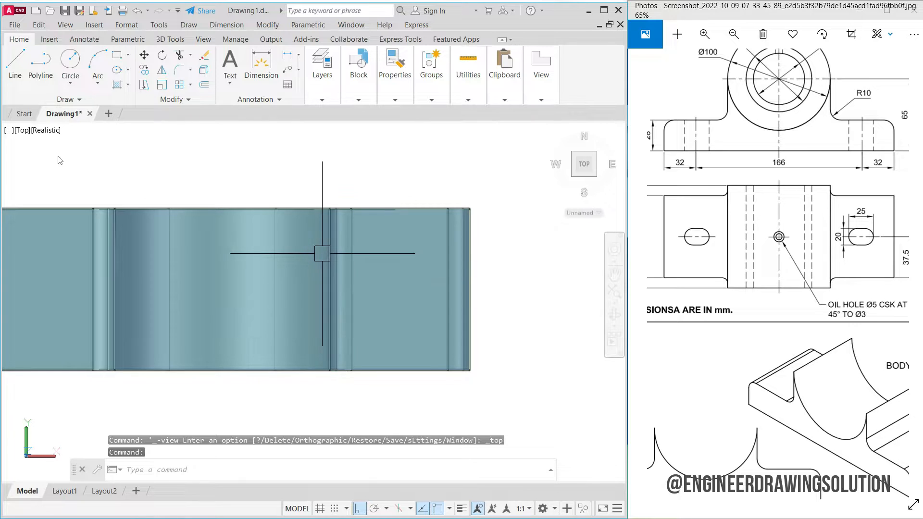
Step: Set the visual style of the top view to 2D Wireframe, with the whole body in view
left_click(47, 130)
left_click(73, 157)
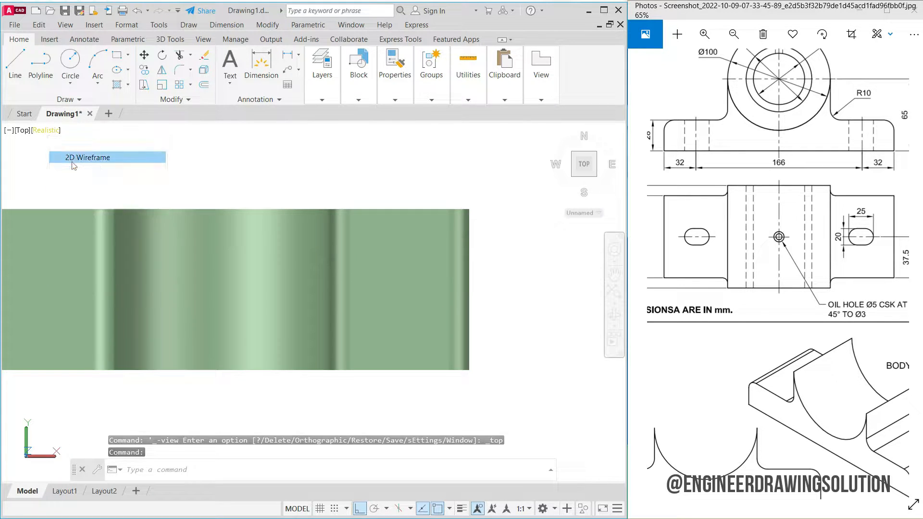
scroll(247, 214, "down", 3)
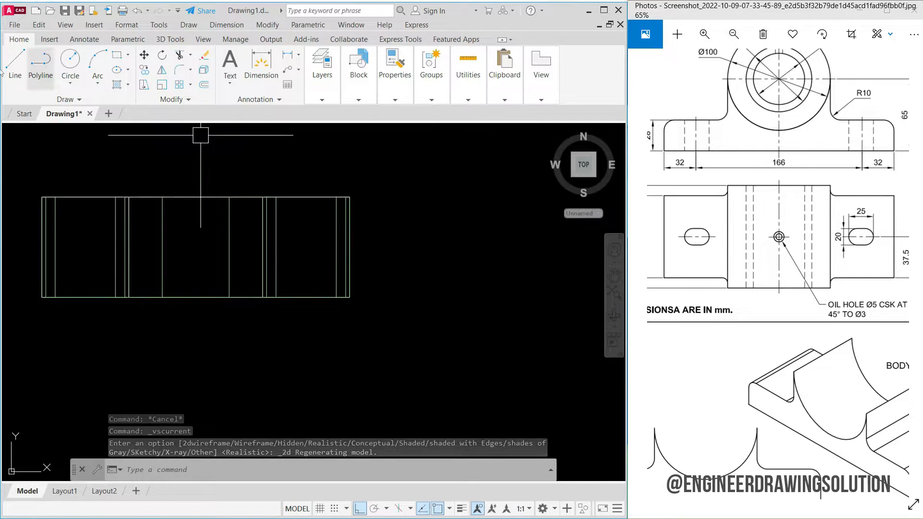
Step: Draw a 32 mm construction line horizontally inward from the midpoint of the body's right end edge
left_click(24, 71)
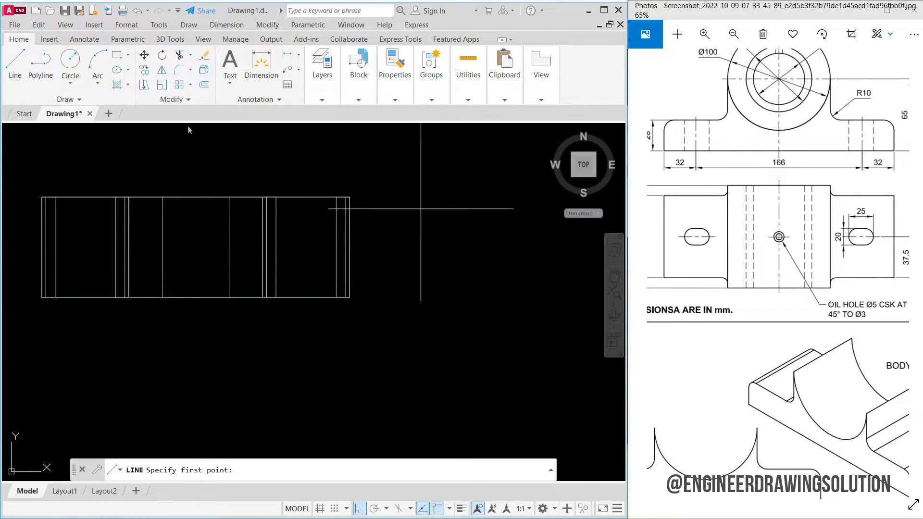
scroll(361, 233, "up", 4)
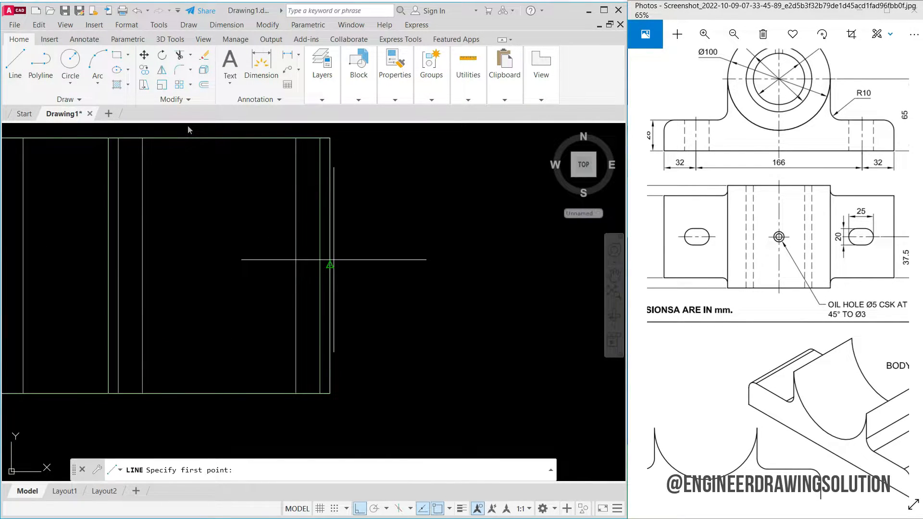
left_click(330, 265)
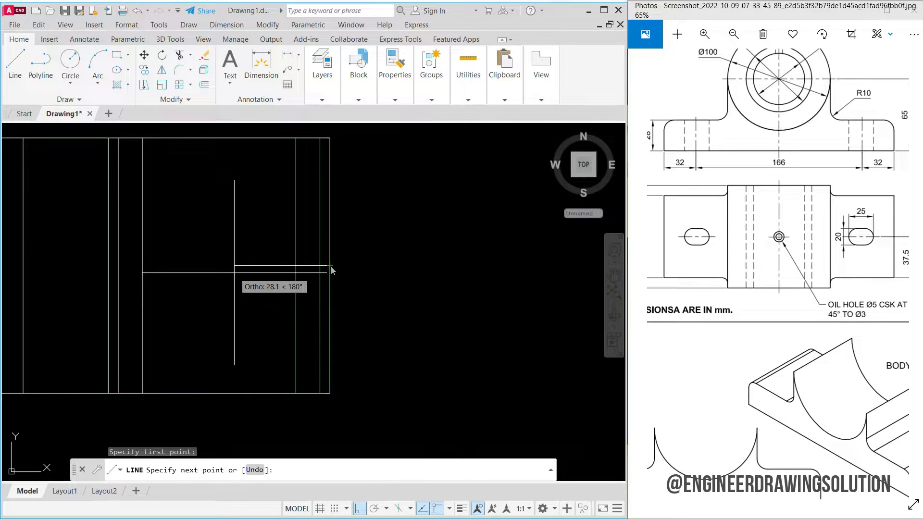
key("Return")
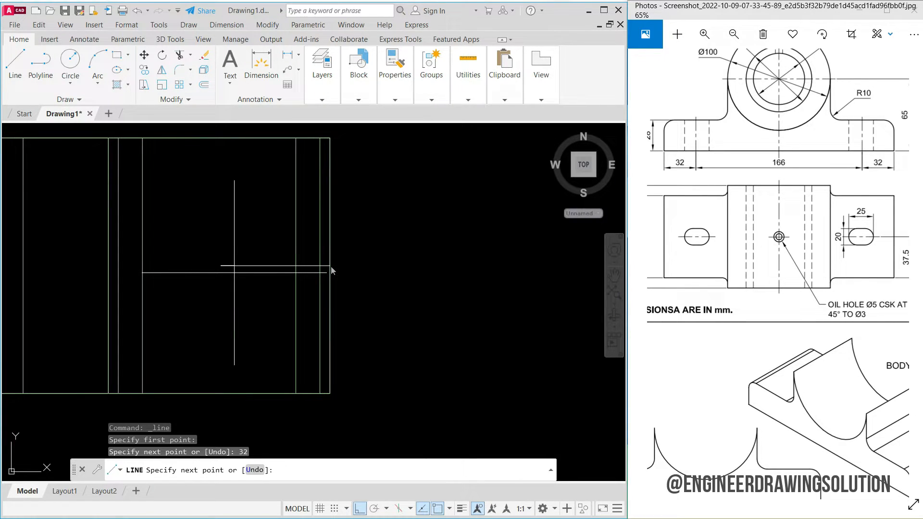
key("Return")
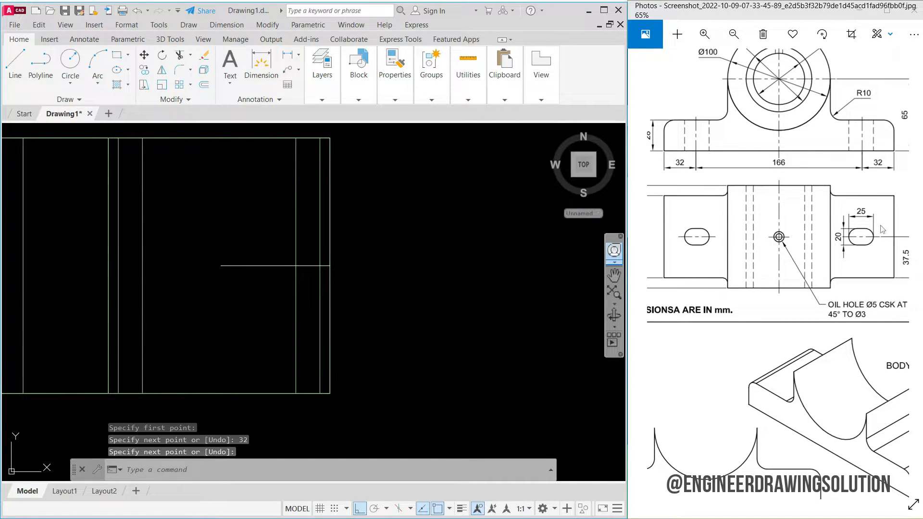
Step: From the inner end of the 32 mm line, draw a 10 mm line upward and a 12.5 mm line to the right
left_click(16, 61)
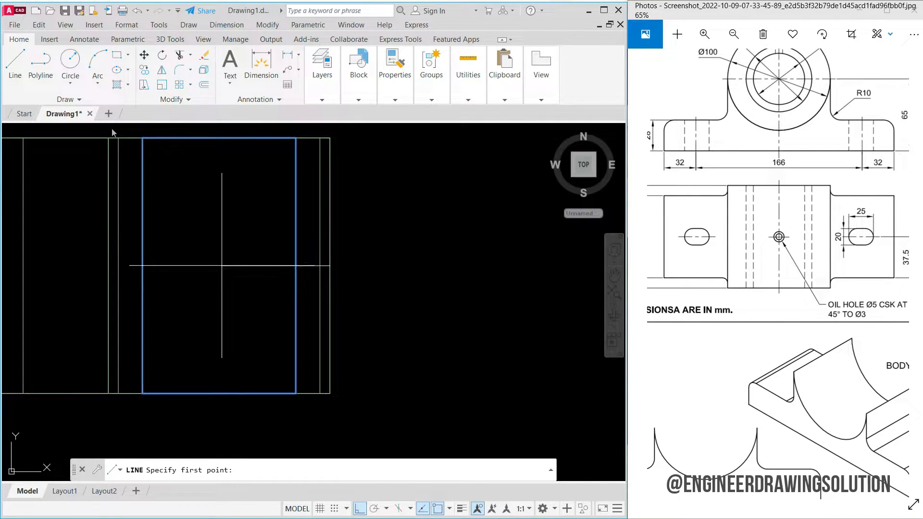
left_click(15, 60)
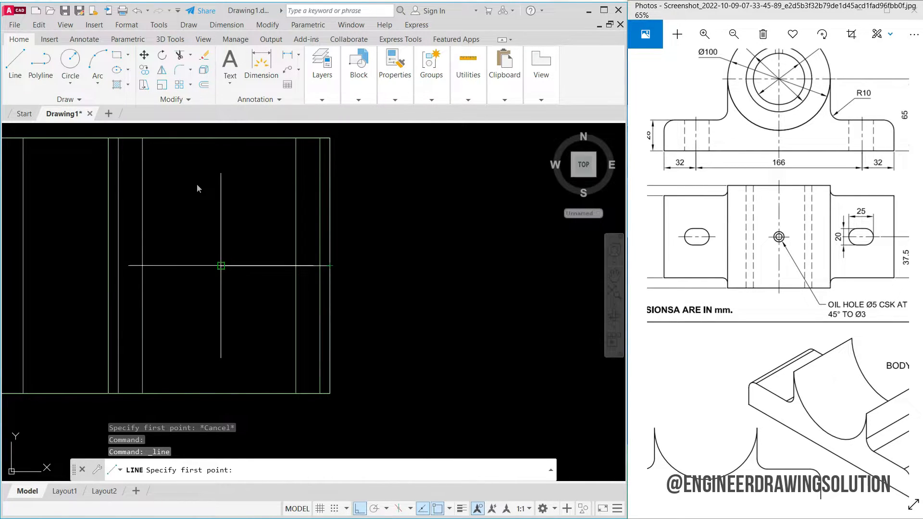
left_click(221, 265)
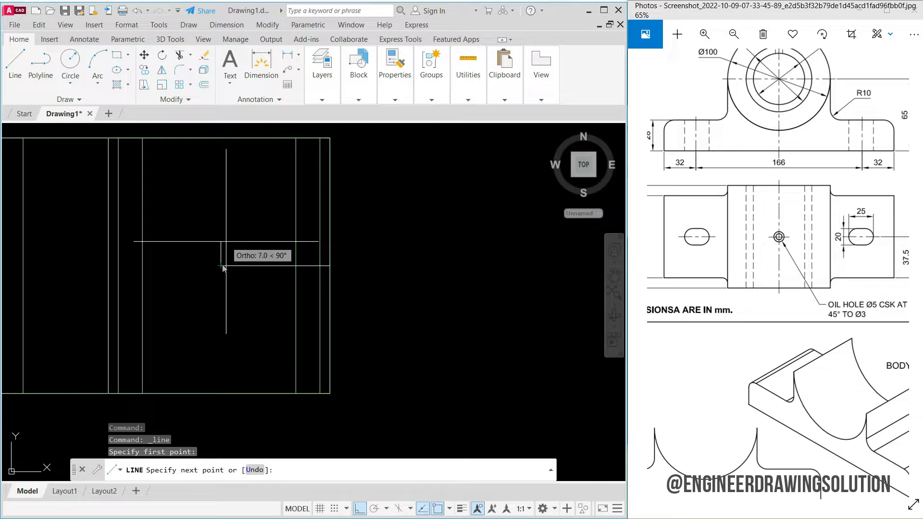
type("1")
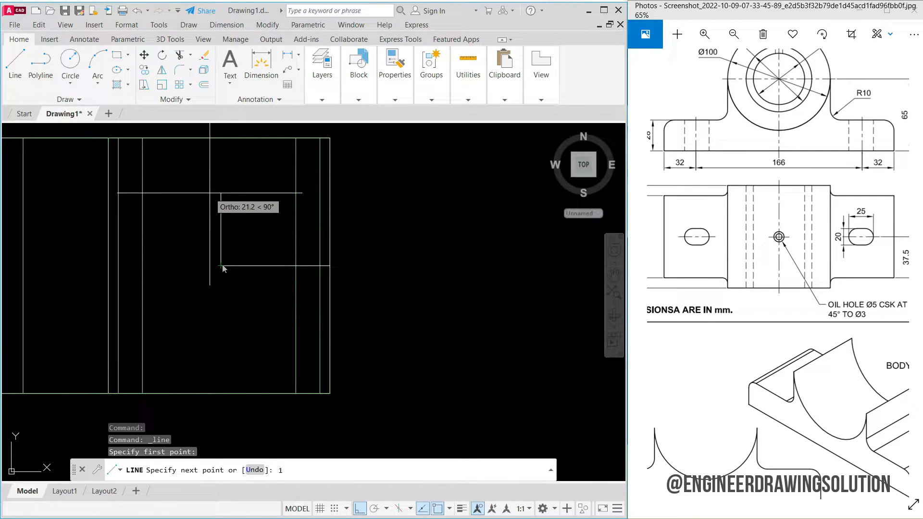
type("0")
key("Return")
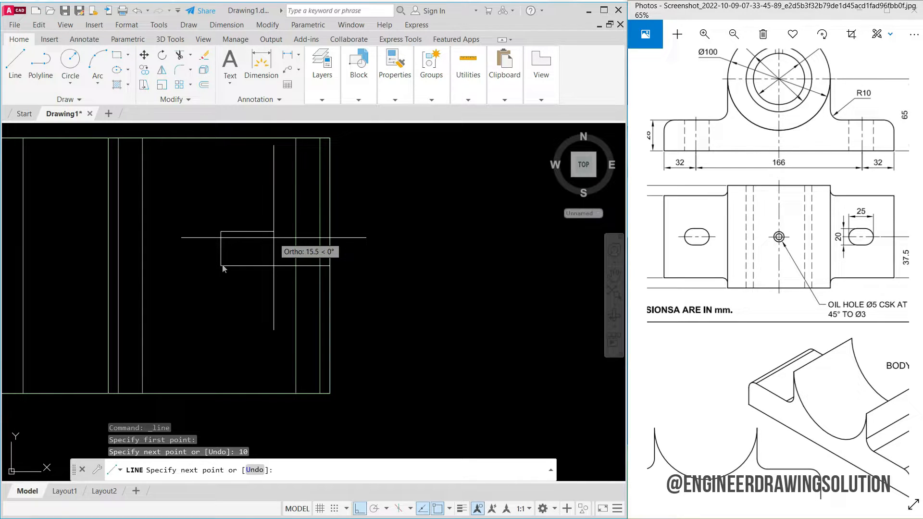
type("12.5")
key("Return")
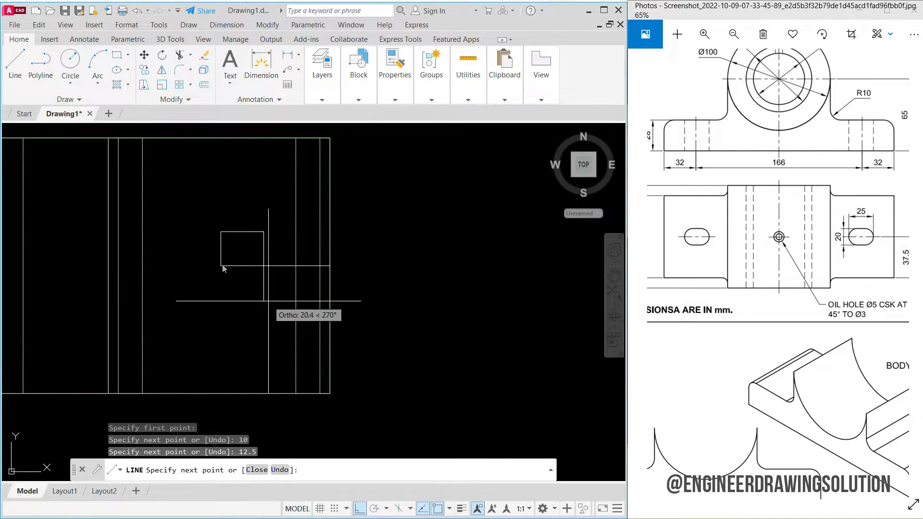
Step: Continue the outline 20 mm down, 25 mm left and 20 mm up, closing it into a 25 by 20 mm rectangle
type("20")
key("Return")
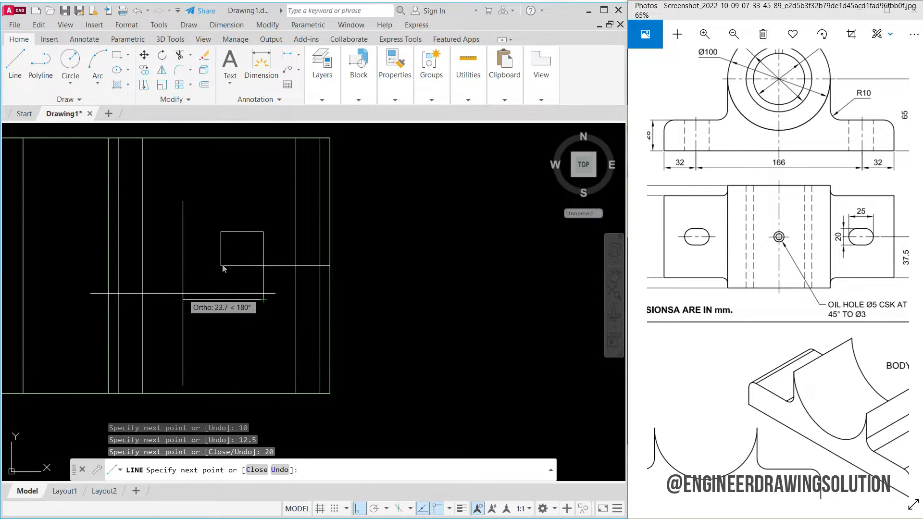
type("25")
key("Return")
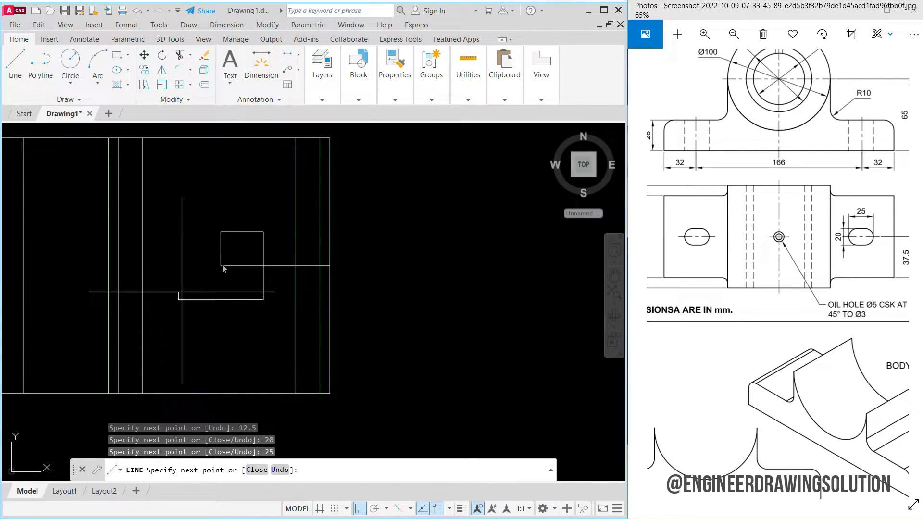
type("20")
key("Return")
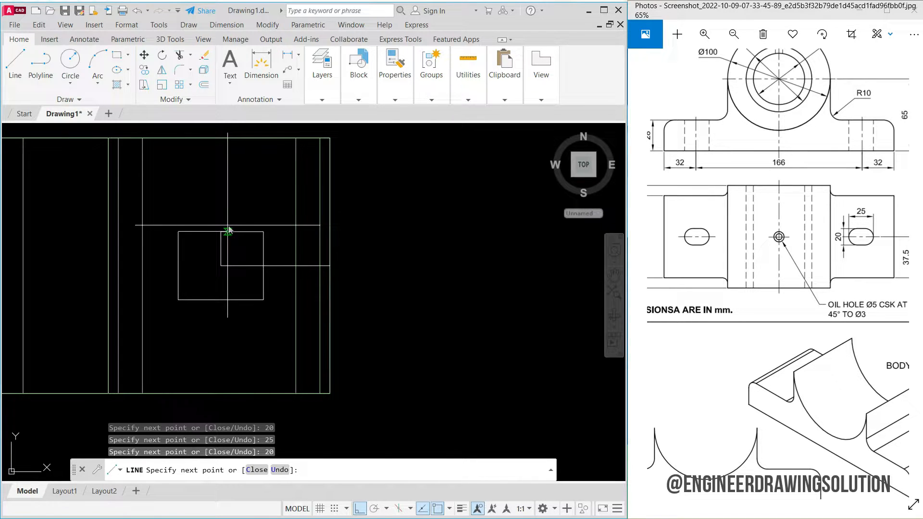
key("Return")
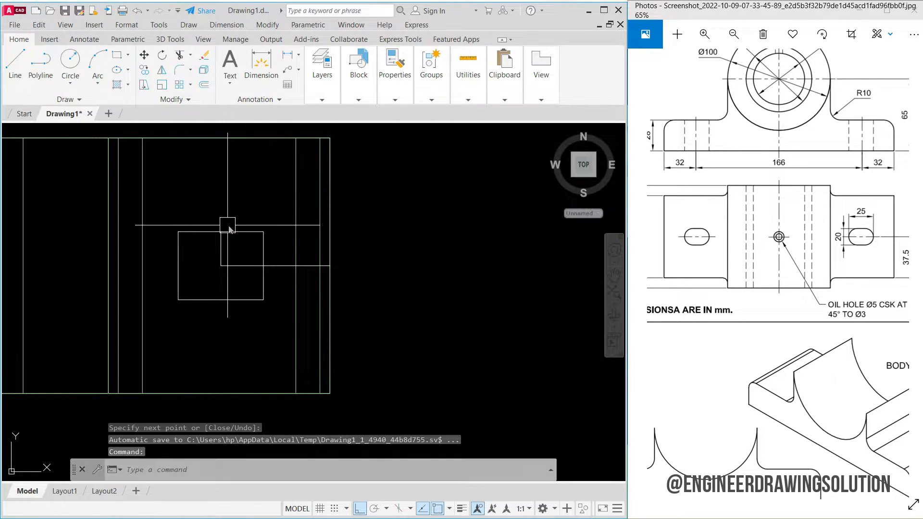
Step: Fillet all four corners of the 25 by 20 mm rectangle with a 10 mm radius to form the slot outline
scroll(178, 241, "up", 4)
scroll(196, 199, "down", 2)
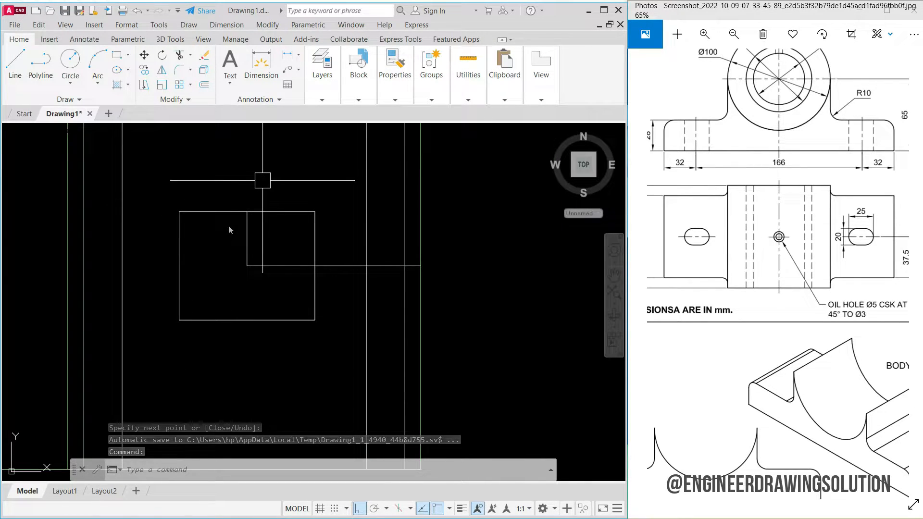
type("f")
key("Return")
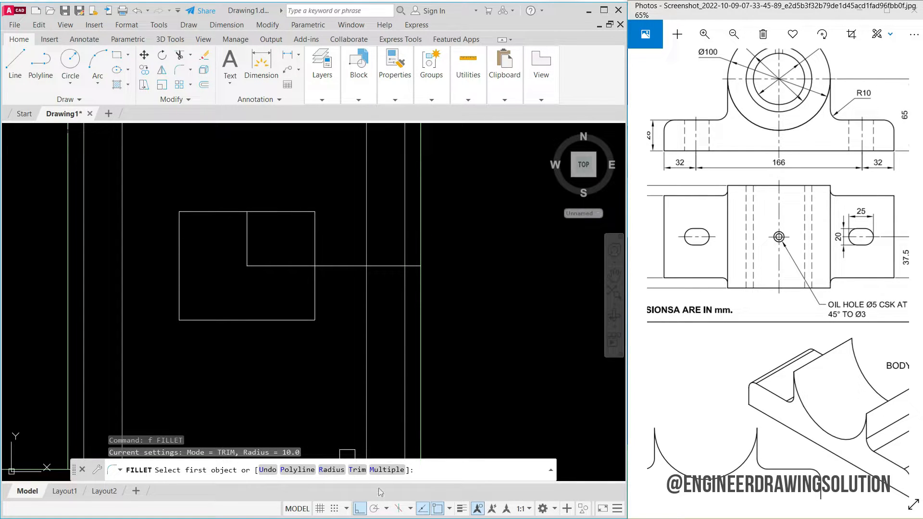
left_click(386, 470)
left_click(335, 470)
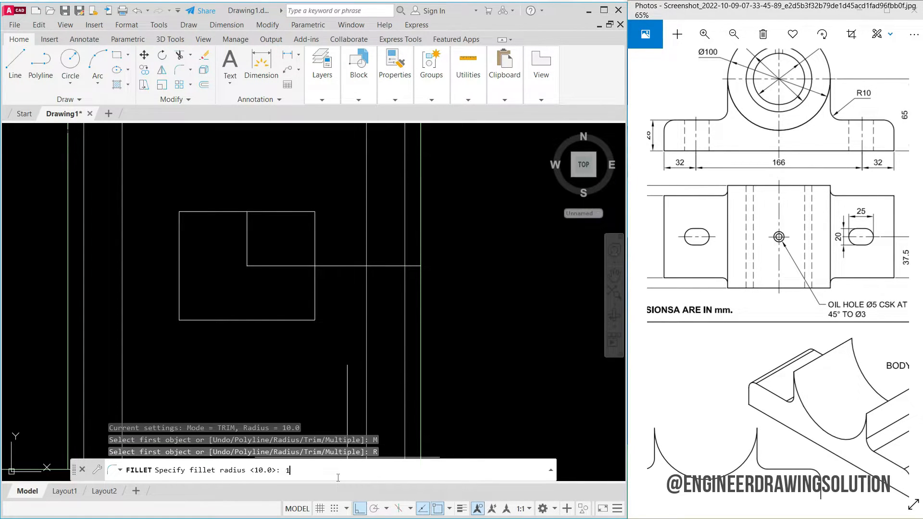
key("Return")
left_click(204, 212)
left_click(179, 243)
left_click(179, 299)
left_click(200, 319)
left_click(277, 321)
left_click(312, 302)
left_click(299, 211)
left_click(315, 241)
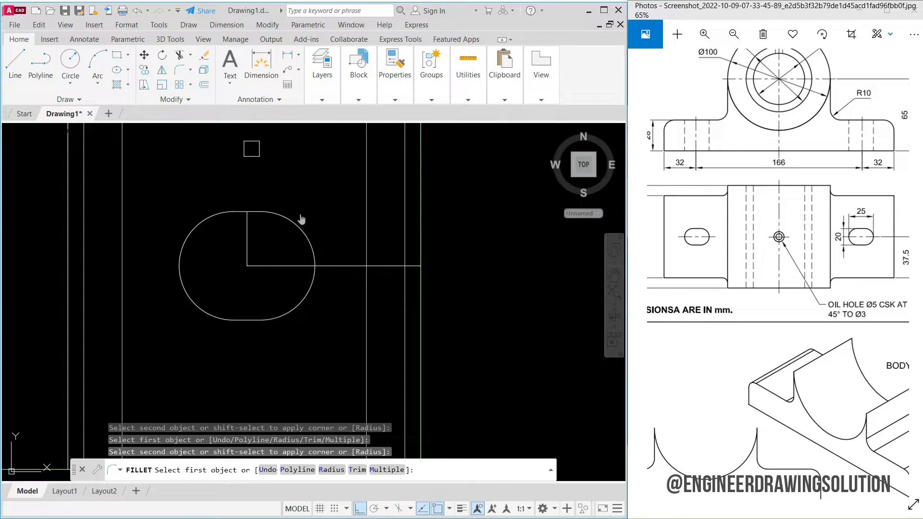
key("Return")
Step: Delete the two construction lines at the slot's centre and set the model to the SE Isometric view
left_click(278, 291)
left_click(236, 250)
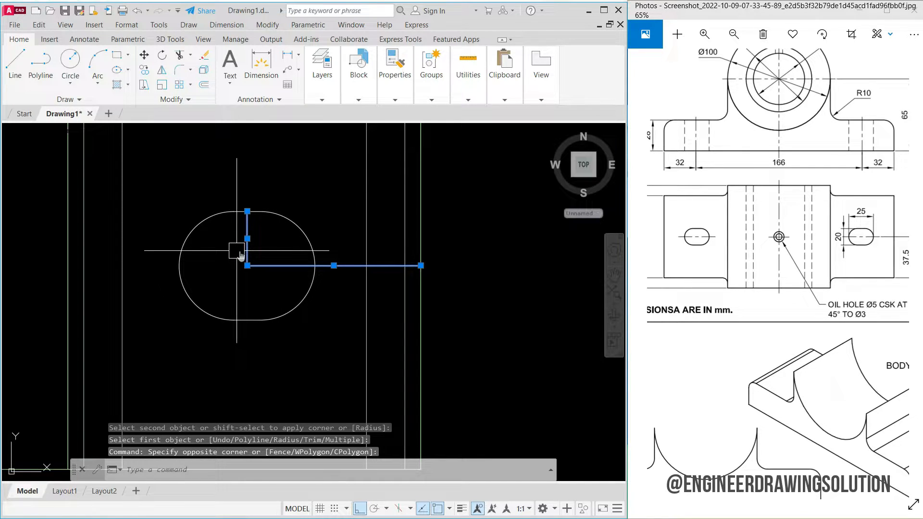
key("Delete")
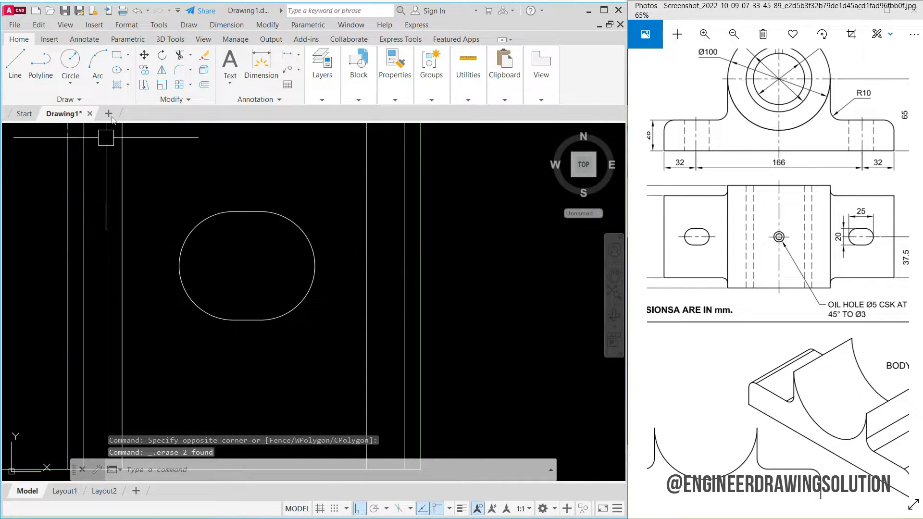
left_click(23, 137)
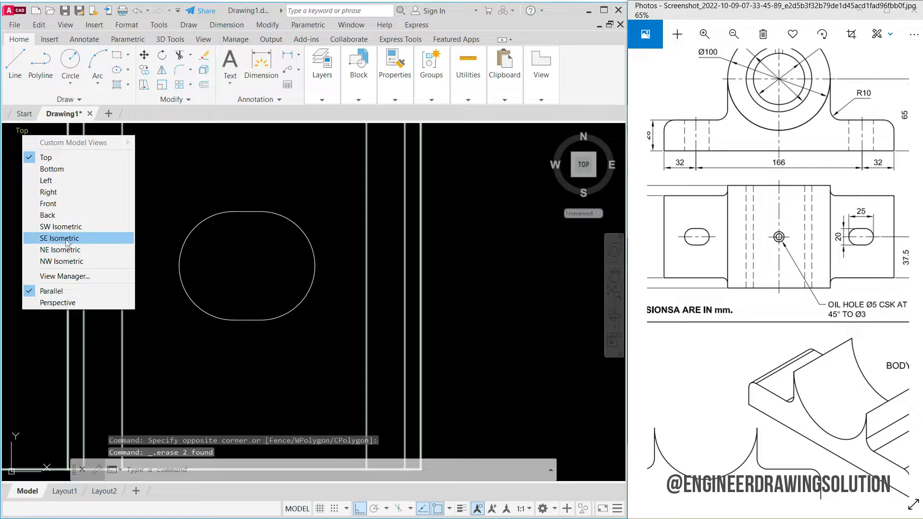
left_click(65, 237)
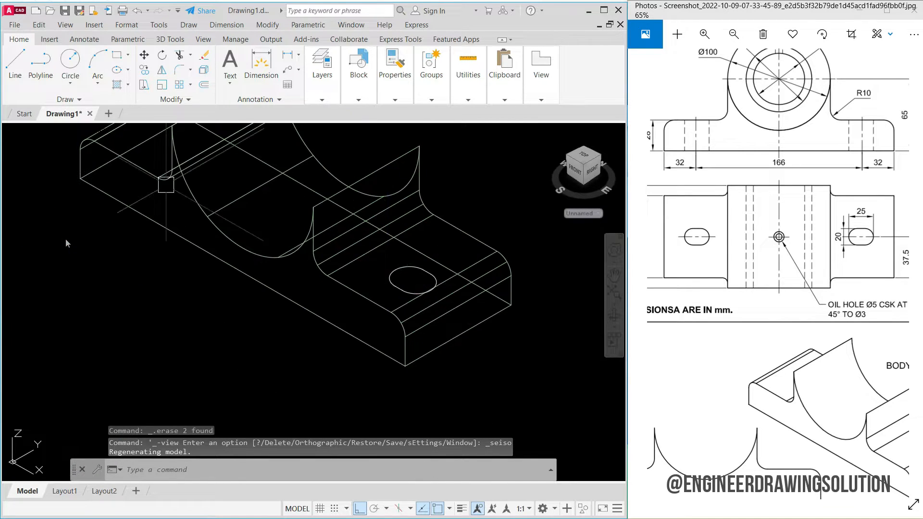
left_click(80, 130)
left_click(116, 196)
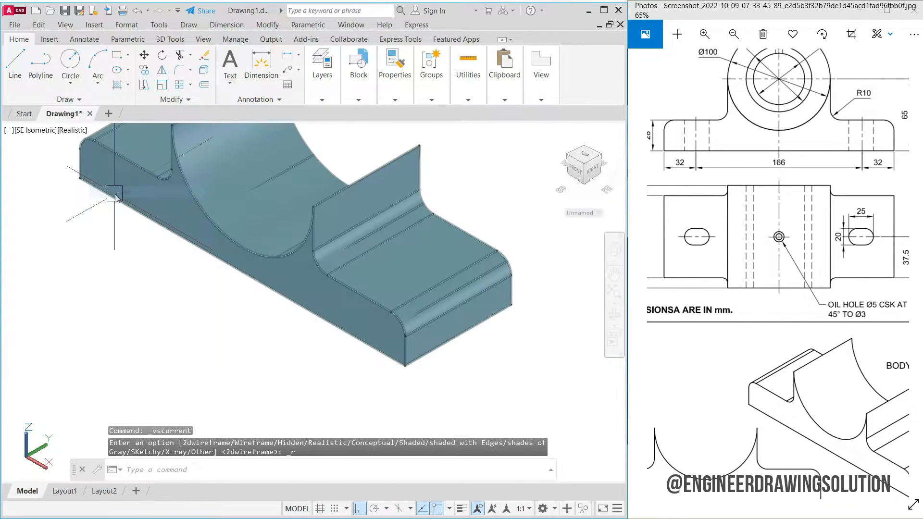
left_click(72, 130)
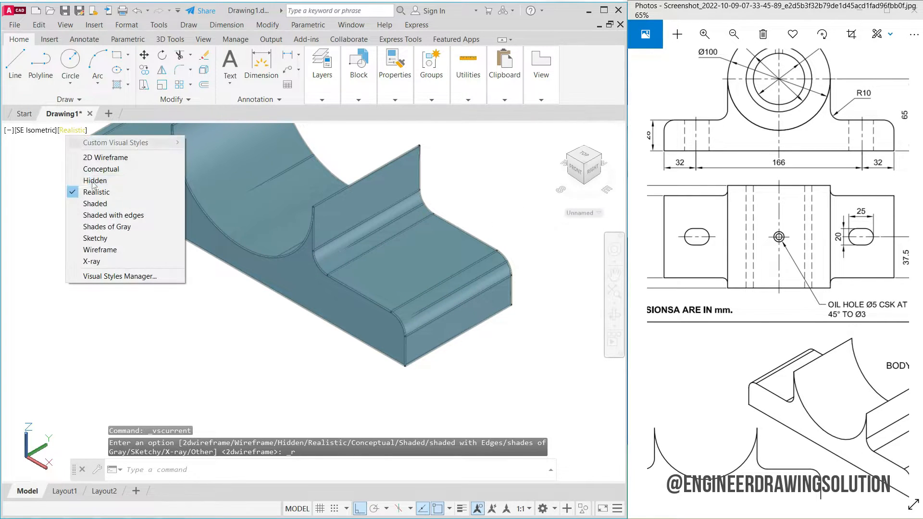
left_click(95, 153)
Step: Convert all the lines and arcs of the closed slot outline into a single region
scroll(408, 245, "up", 5)
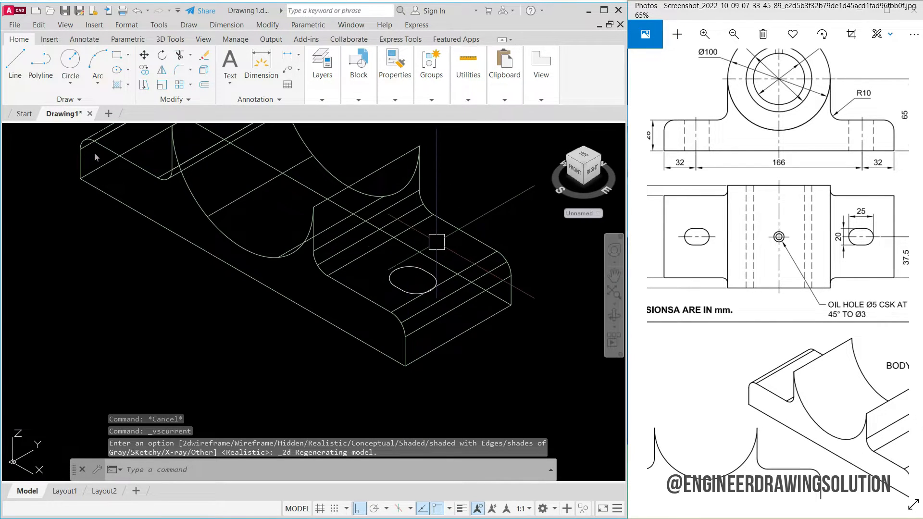
type("REG")
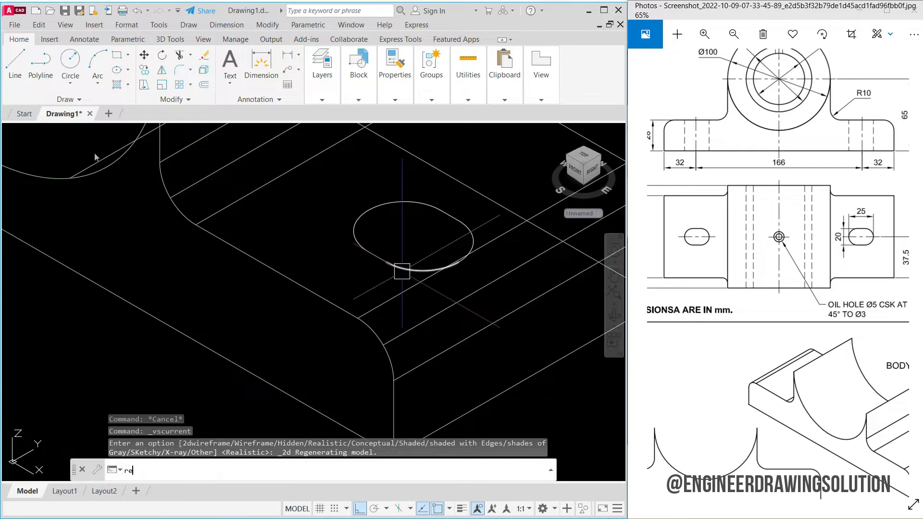
key("Return")
left_click(373, 259)
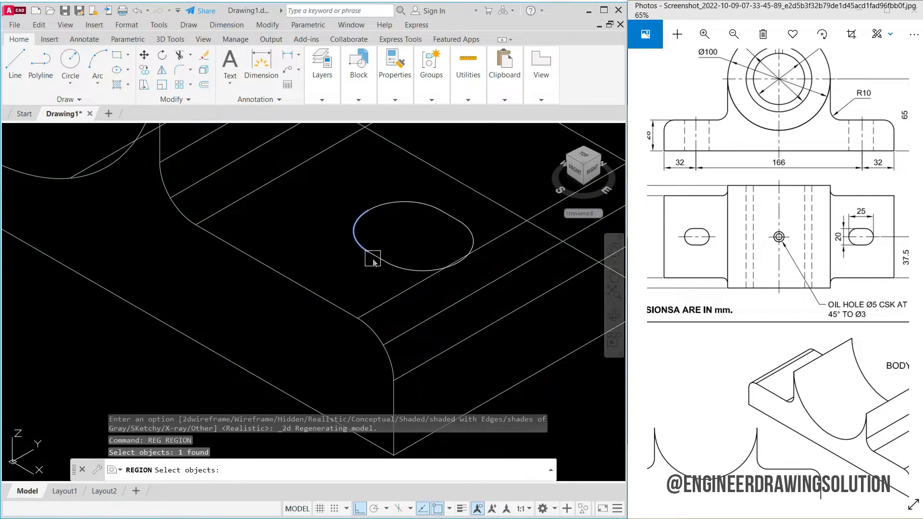
left_click(401, 266)
left_click(383, 260)
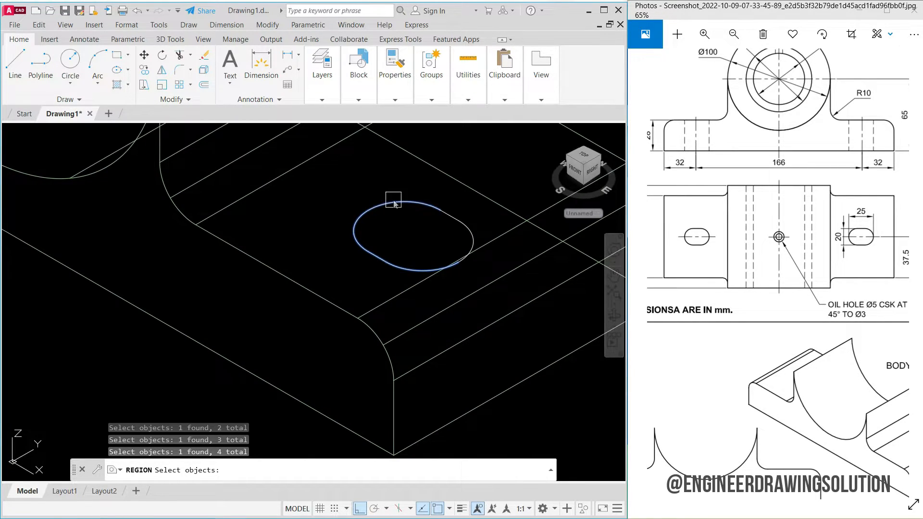
scroll(447, 217, "up", 4)
left_click(448, 217)
left_click(422, 149)
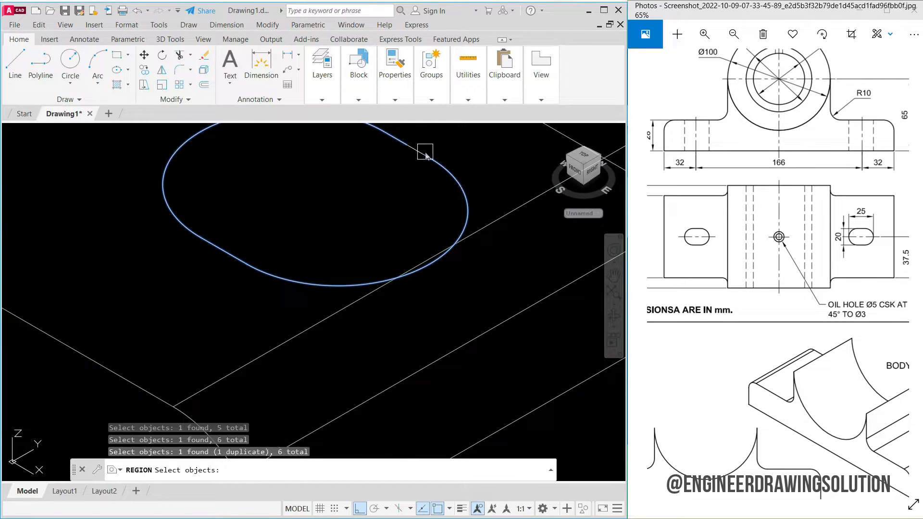
left_click(417, 152)
key("Return")
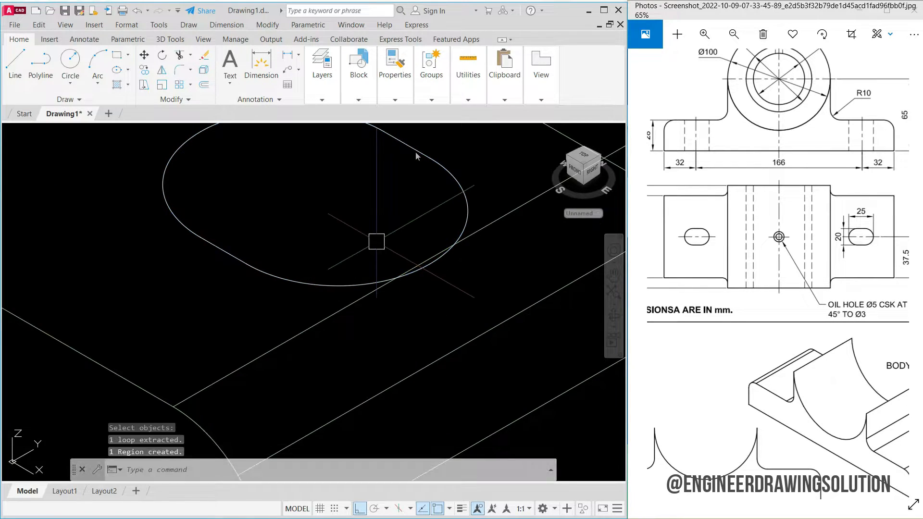
Step: In the Top view, mirror the slot region about the body's vertical centreline, keeping the original slot
scroll(338, 281, "down", 6)
middle_click_drag(307, 275, 375, 291)
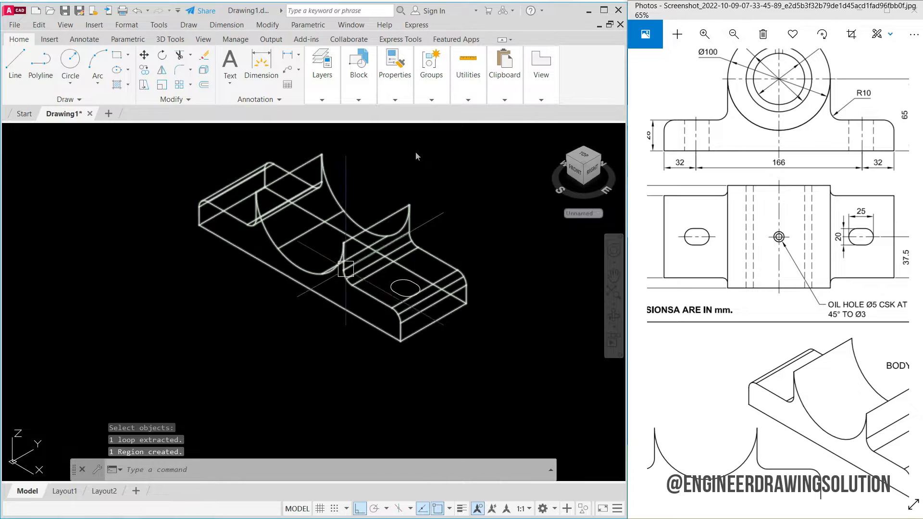
left_click(27, 133)
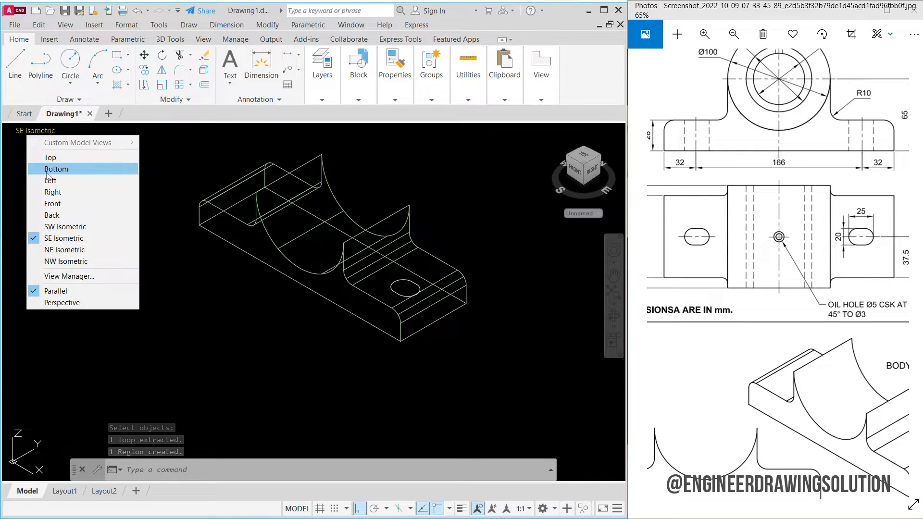
left_click(46, 157)
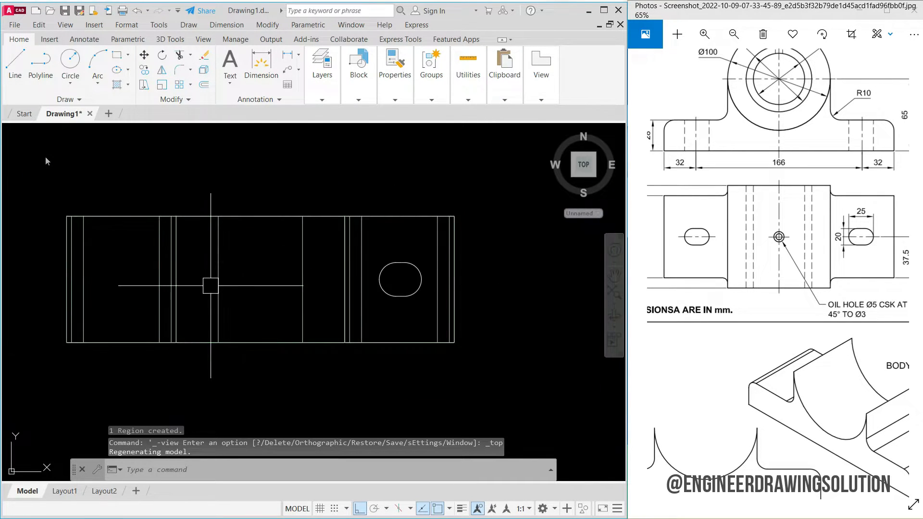
type("m")
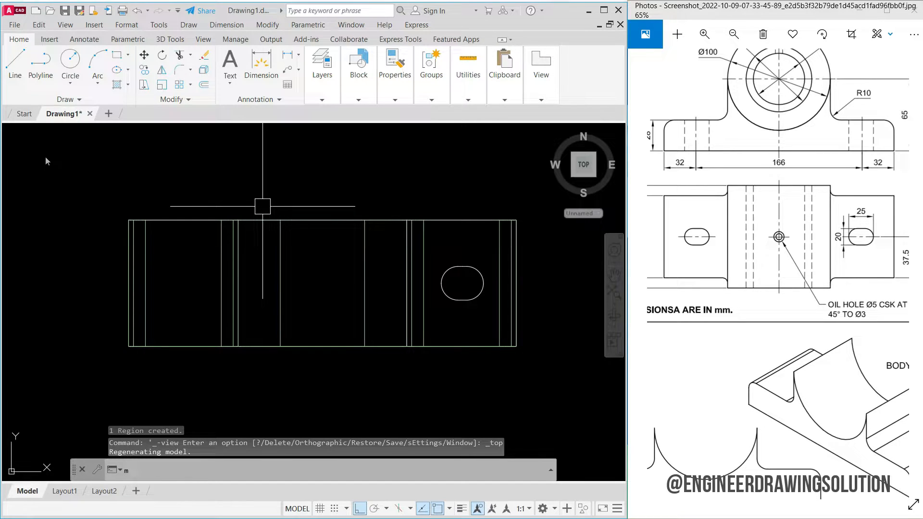
type("i")
key("Return")
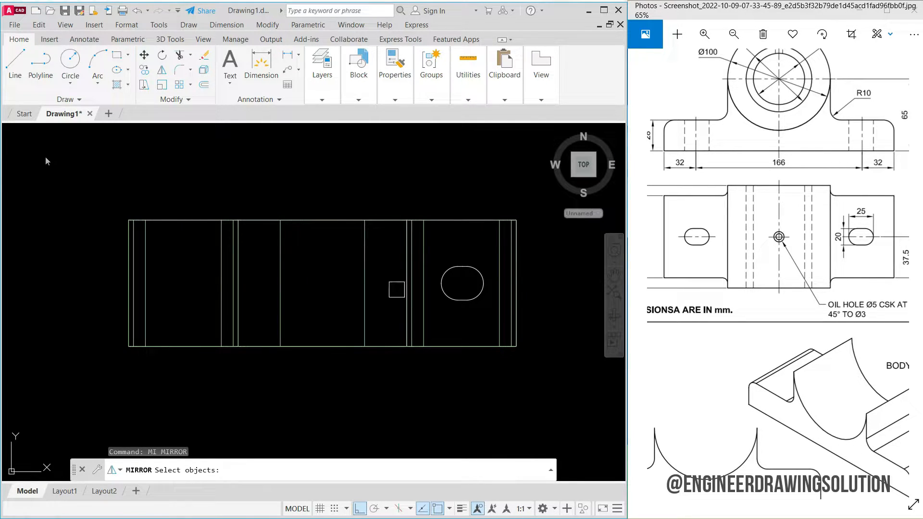
left_click(475, 271)
key("Return")
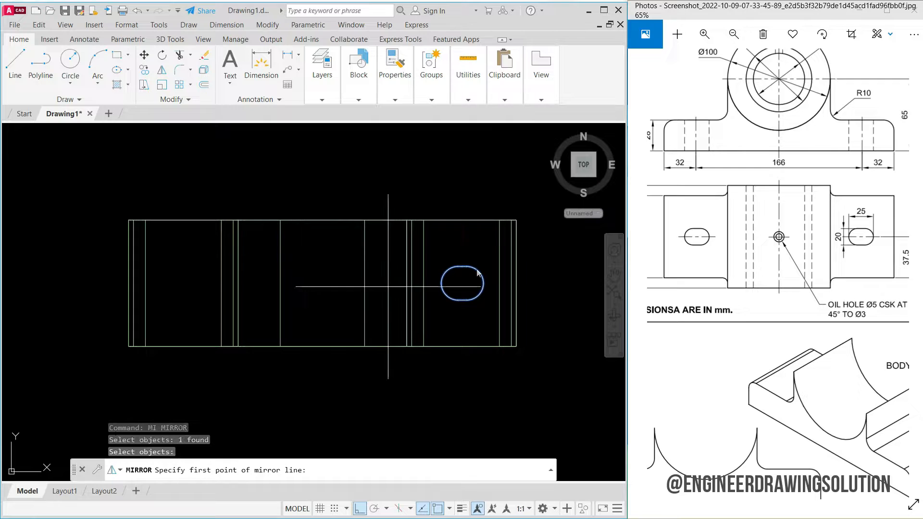
left_click(322, 221)
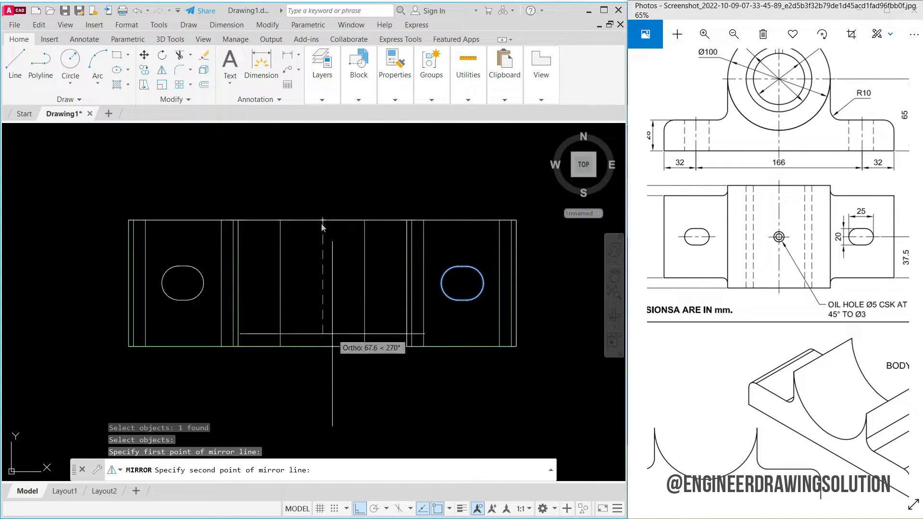
left_click(324, 307)
key("Return")
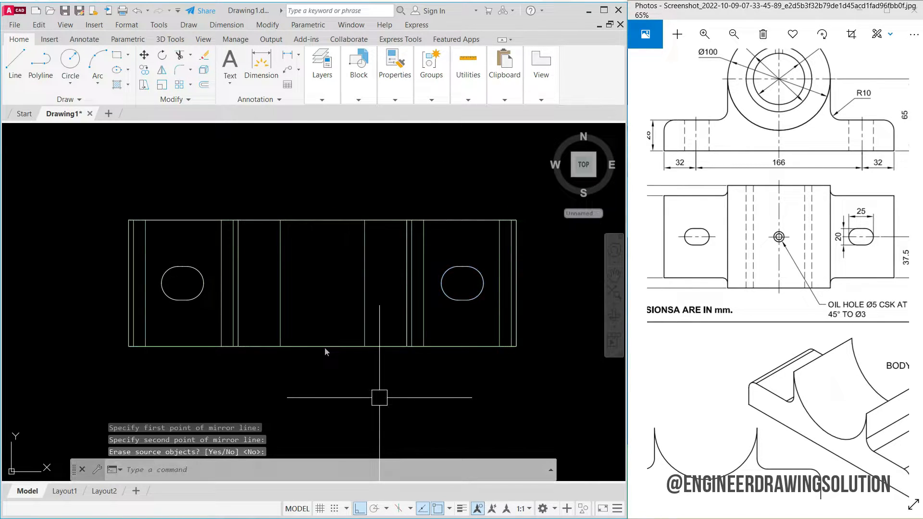
Step: From the SE Isometric view, move both slot regions about 20 mm straight up along Z, above the base flanges
left_click(21, 130)
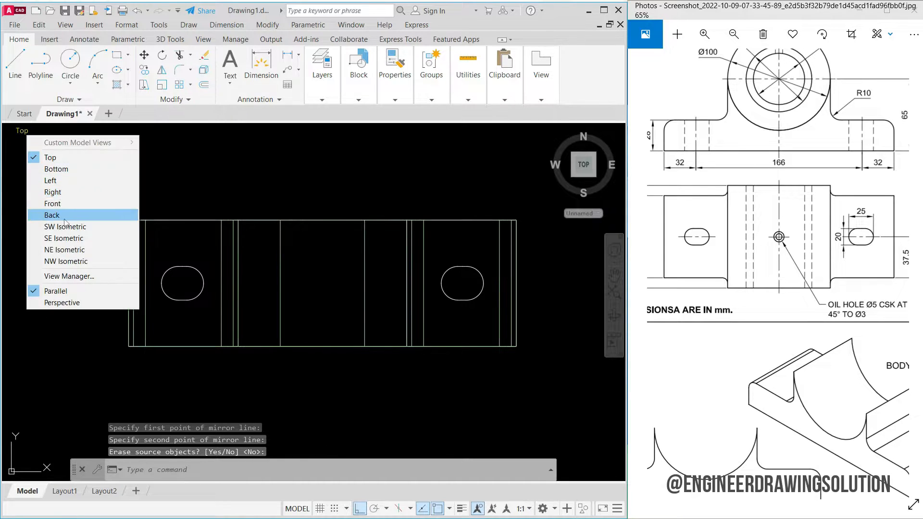
left_click(65, 238)
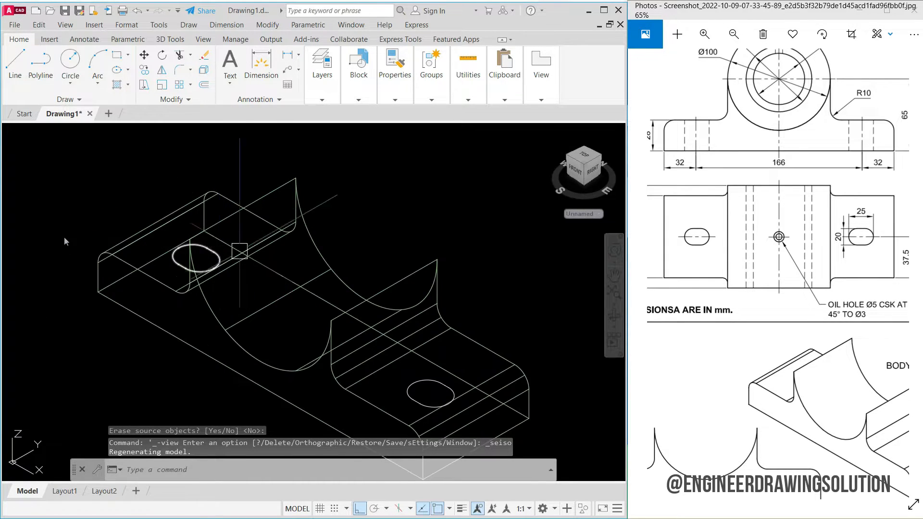
middle_click_drag(346, 280, 333, 186)
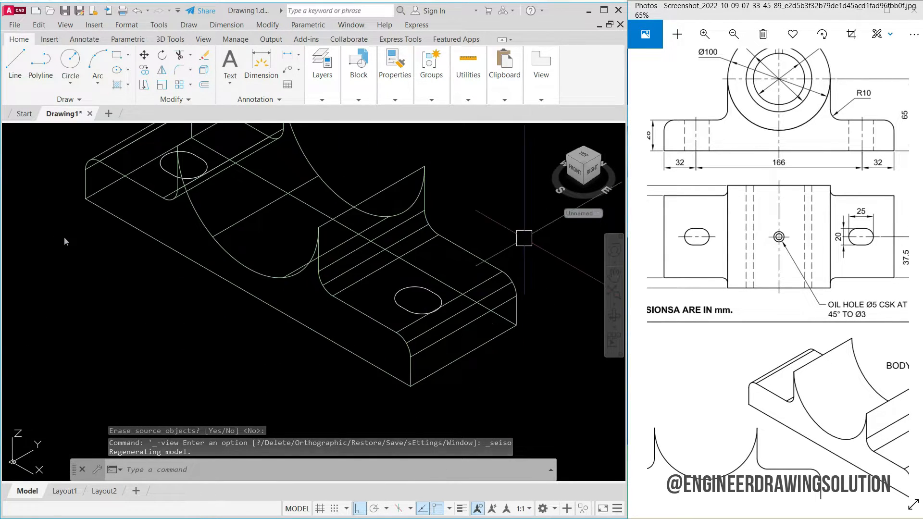
middle_click_drag(485, 226, 499, 194, "shift")
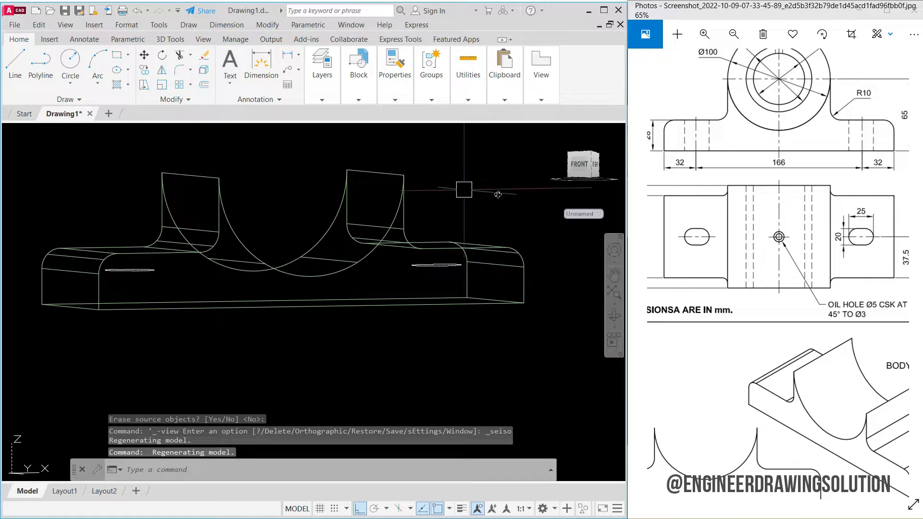
type("m")
key("Return")
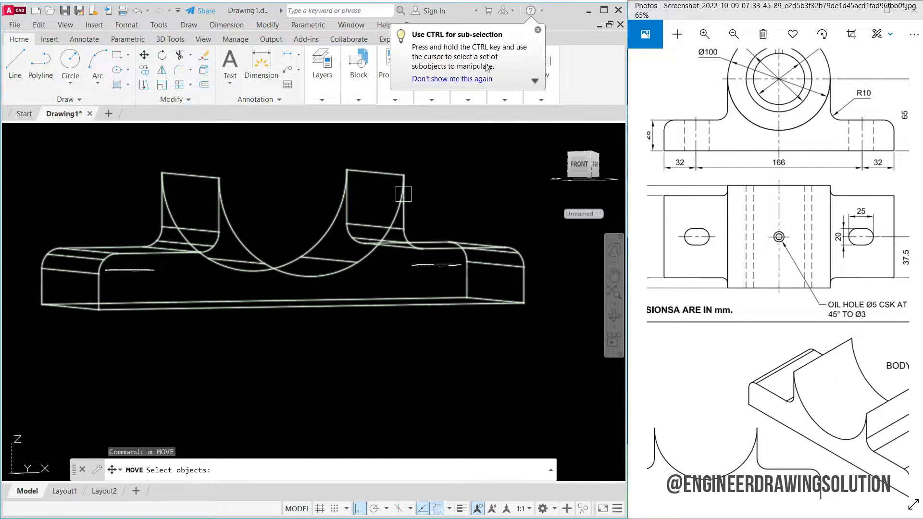
left_click(444, 265)
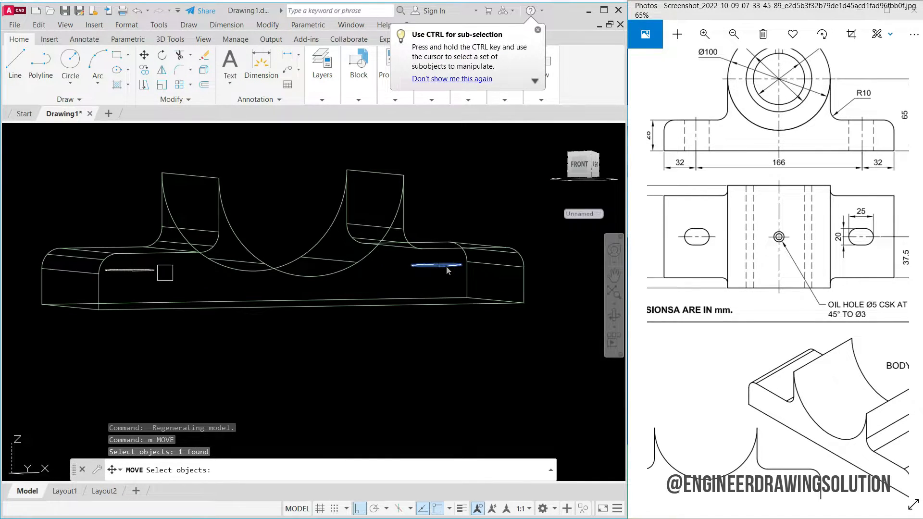
left_click(147, 270)
key("Return")
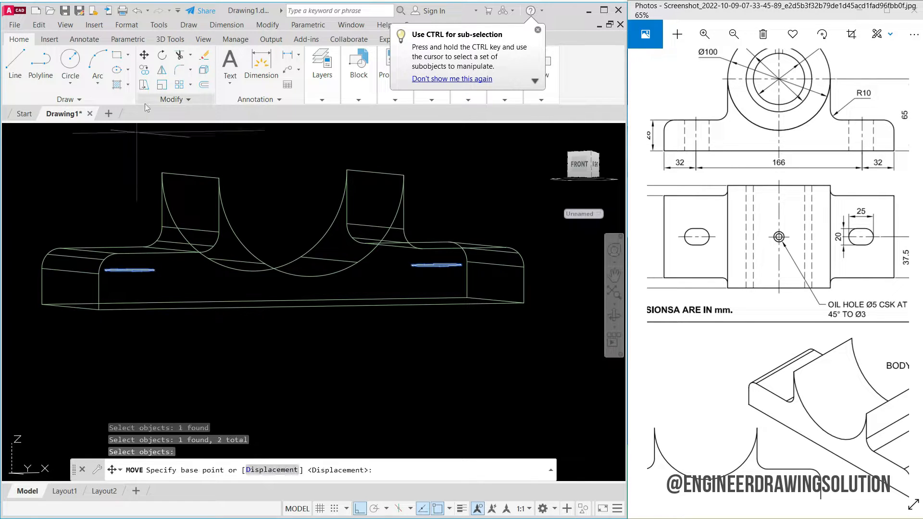
left_click(564, 417)
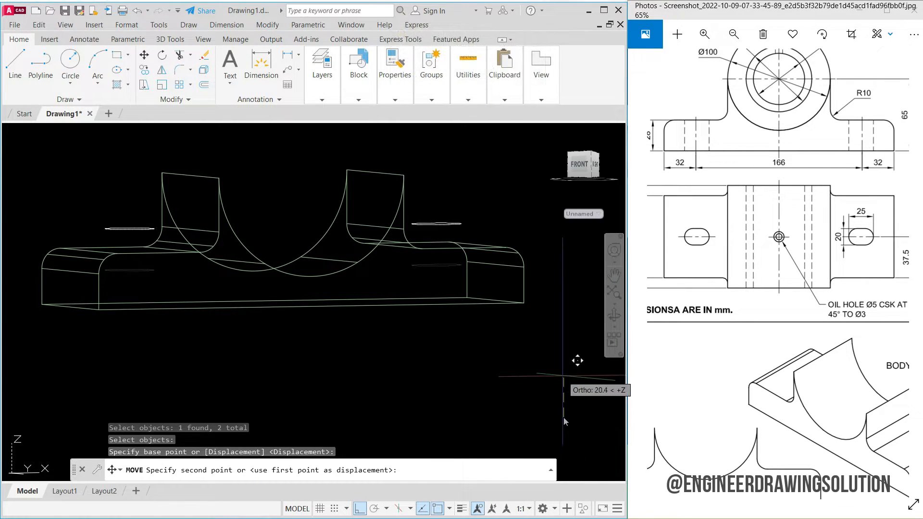
left_click(563, 376)
Step: Orbit the model back to an angled view from above and set its visual style to Realistic
middle_click_drag(562, 376, 394, 240, "shift")
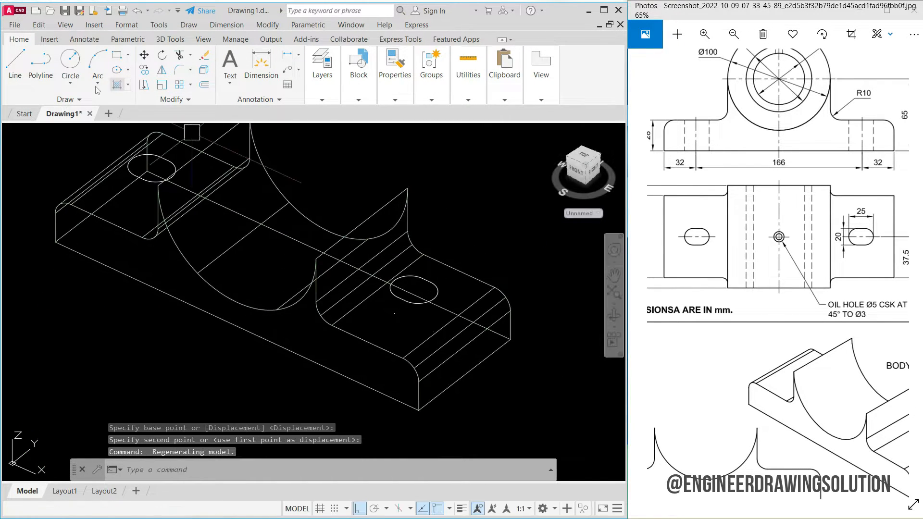
left_click(82, 135)
left_click(103, 191)
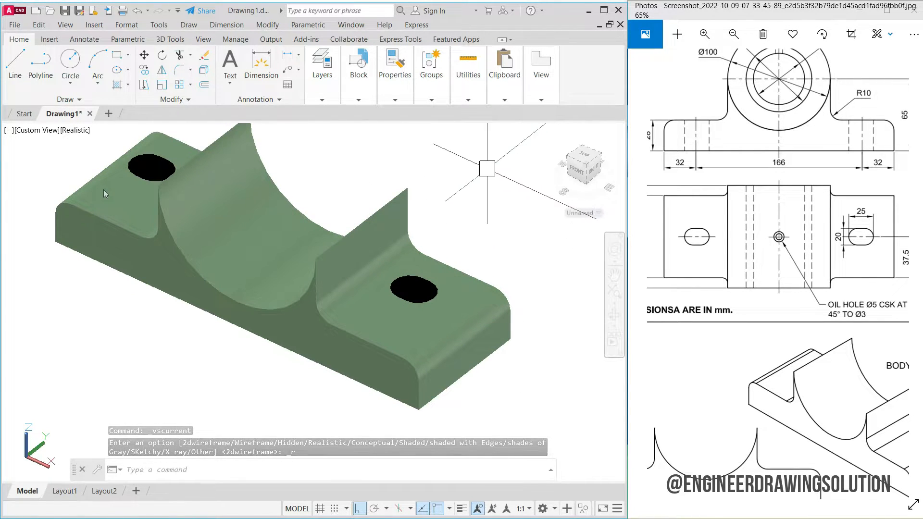
Step: Extrude both slot regions downward, completely through the base and out below its underside
type("EXT")
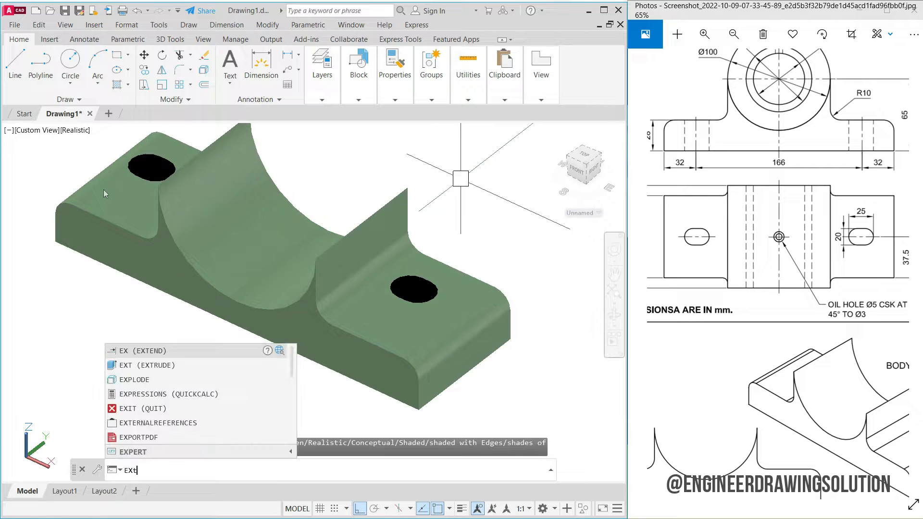
key("Return")
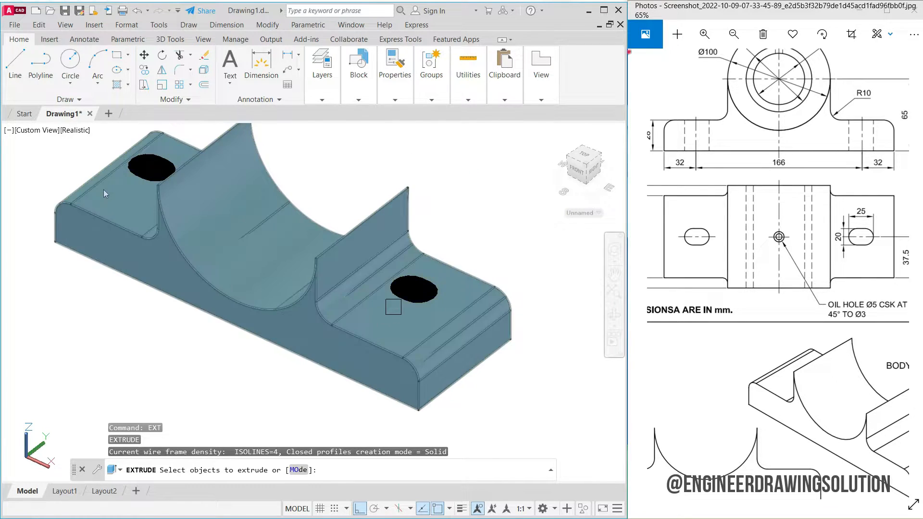
left_click(398, 294)
left_click(142, 178)
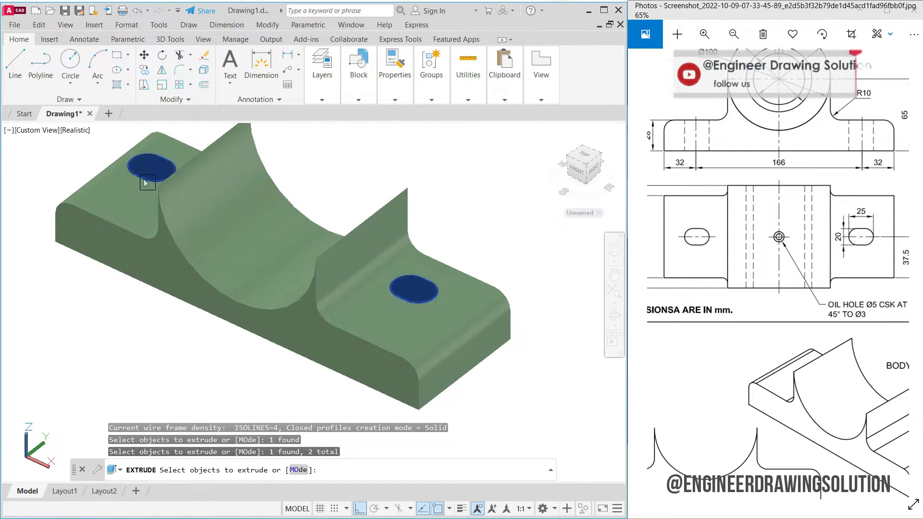
scroll(144, 180, "down", 2)
key("Return")
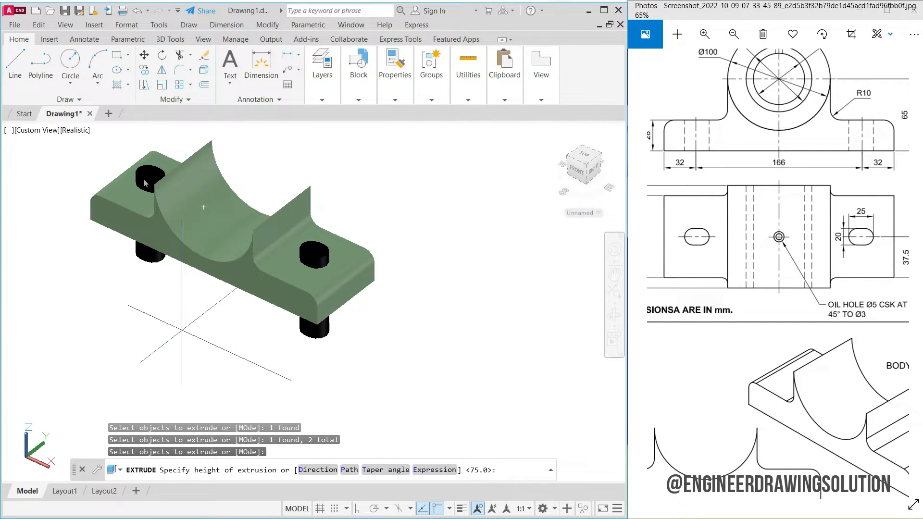
left_click(181, 348)
Step: Subtract the two extruded slot solids from the bearing body to cut the slots through the base
middle_click_drag(239, 264, 342, 254)
scroll(418, 207, "up", 2)
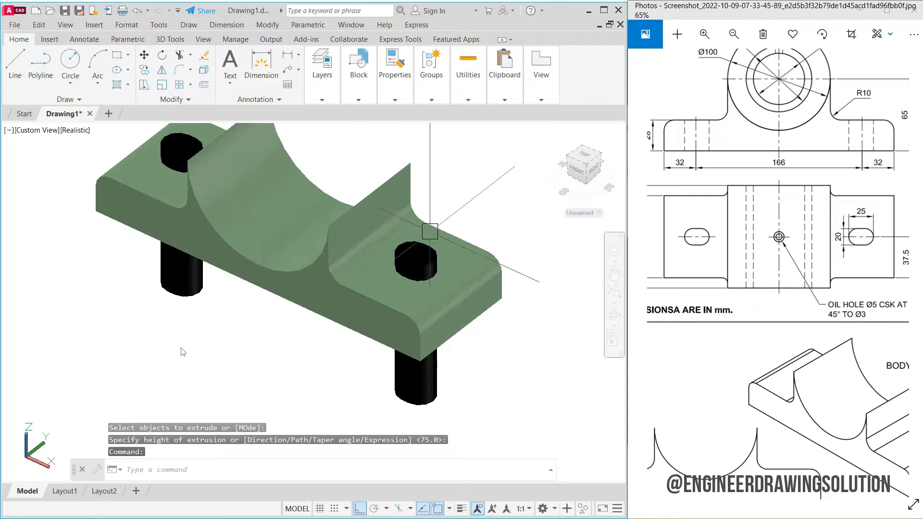
middle_click_drag(538, 201, 511, 256)
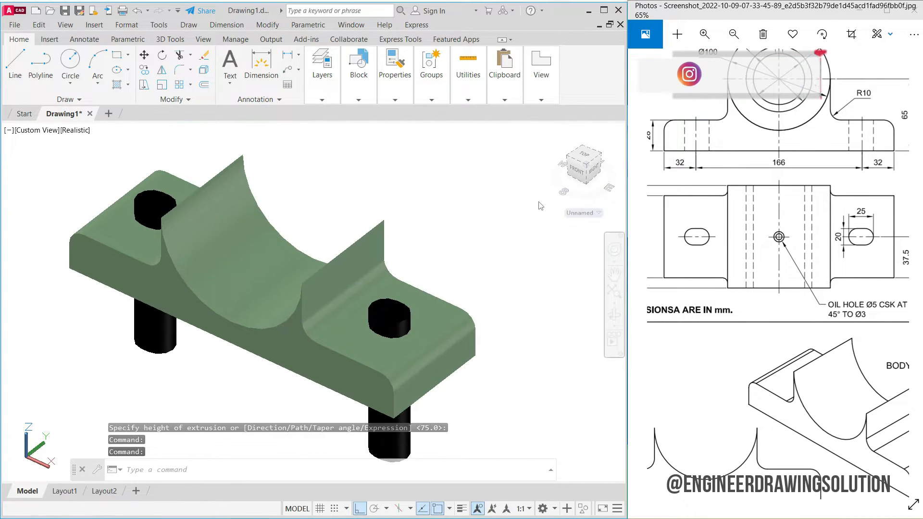
left_click(168, 41)
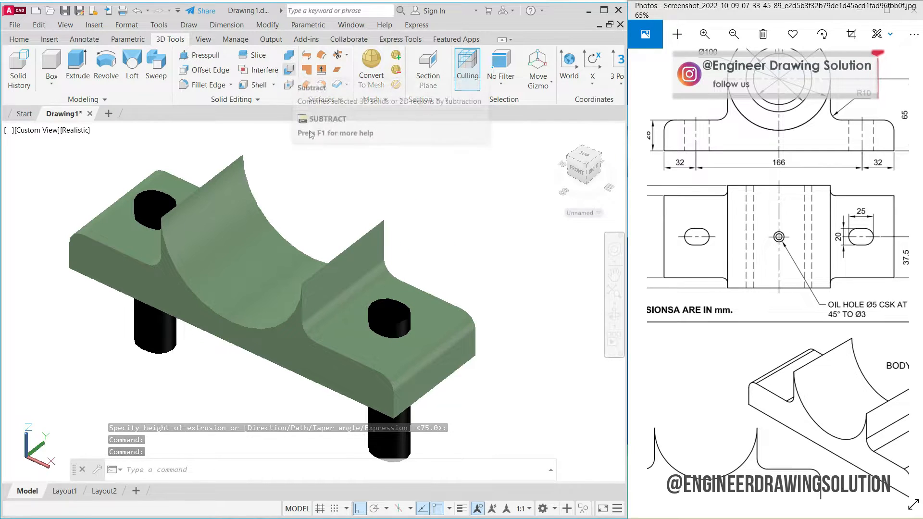
type("s")
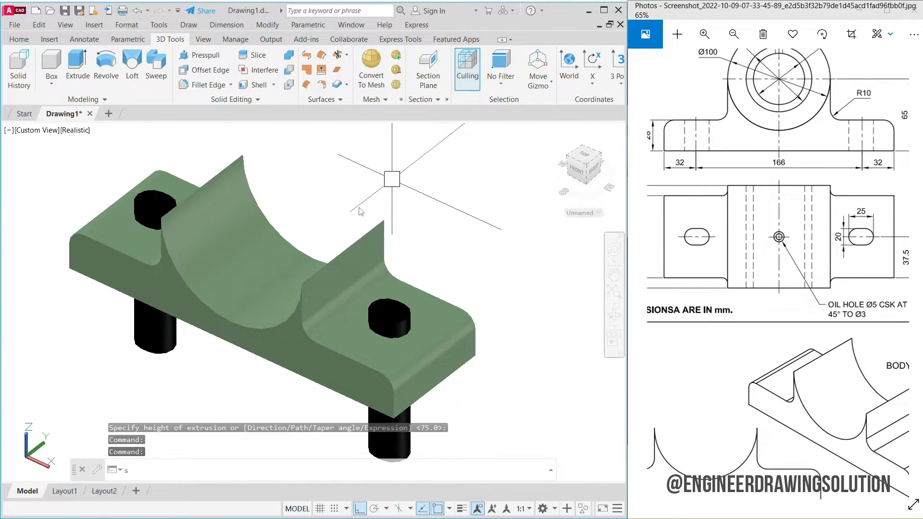
type("u")
key("Return")
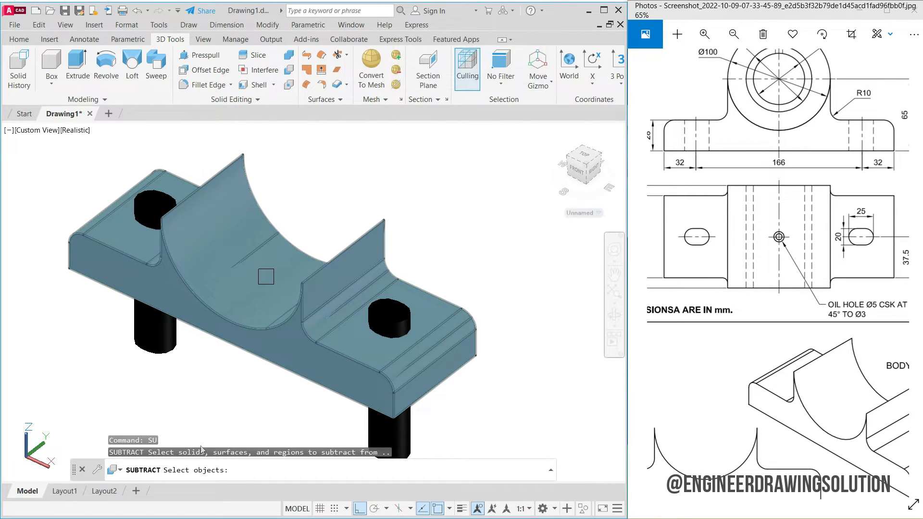
left_click(266, 276)
key("Return")
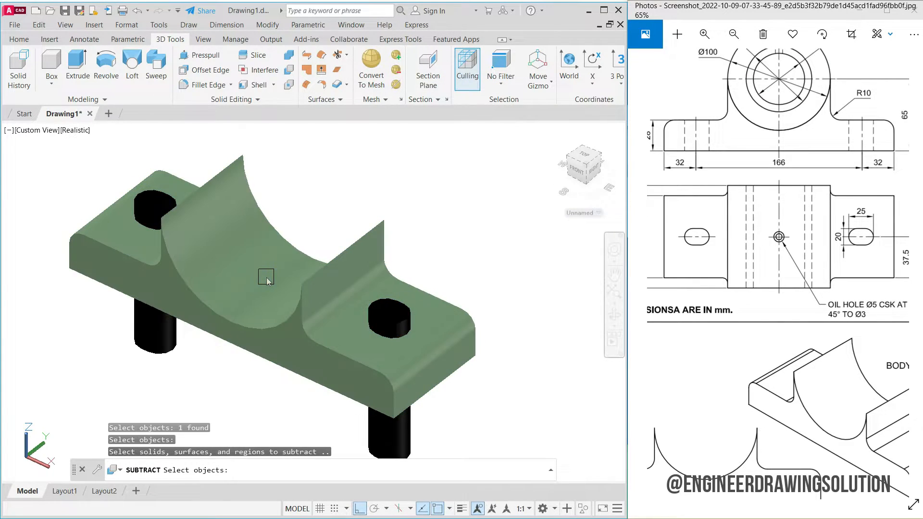
left_click(400, 435)
left_click(155, 330)
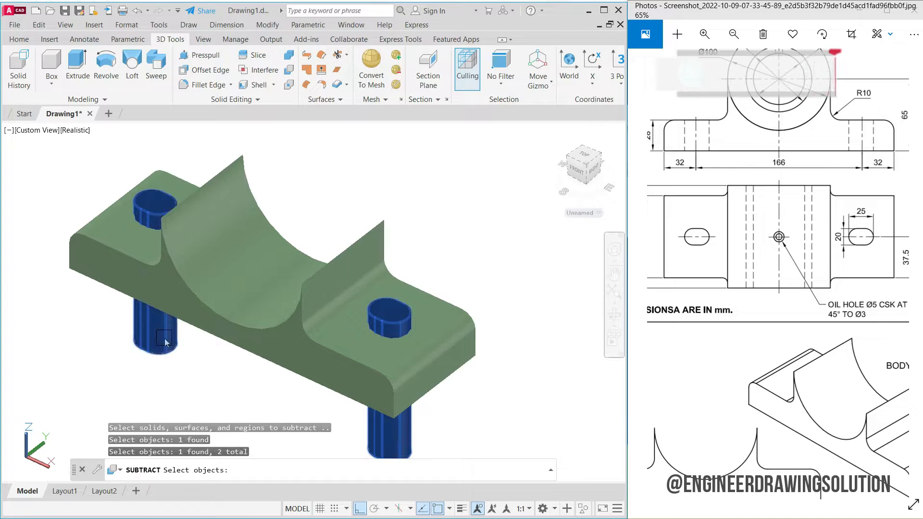
key("Return")
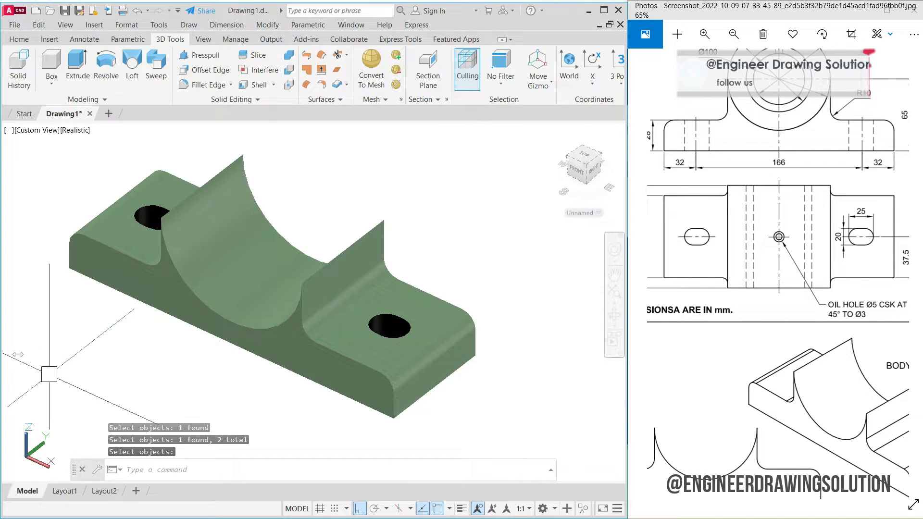
Step: Switch to the reference drawing in Photos and bring up the next sheet, with the bearing, bush, slot and oil hole details
middle_click_drag(442, 248, 454, 264, "shift")
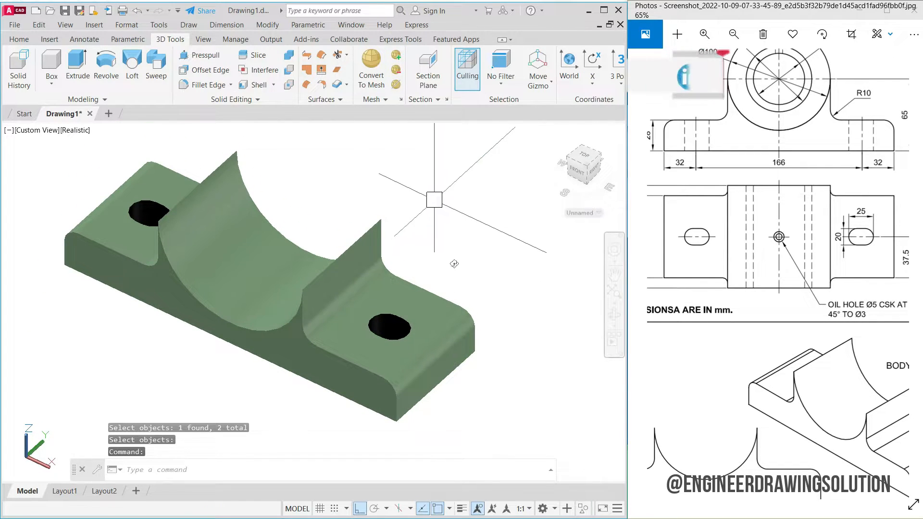
middle_click_drag(443, 253, 411, 262)
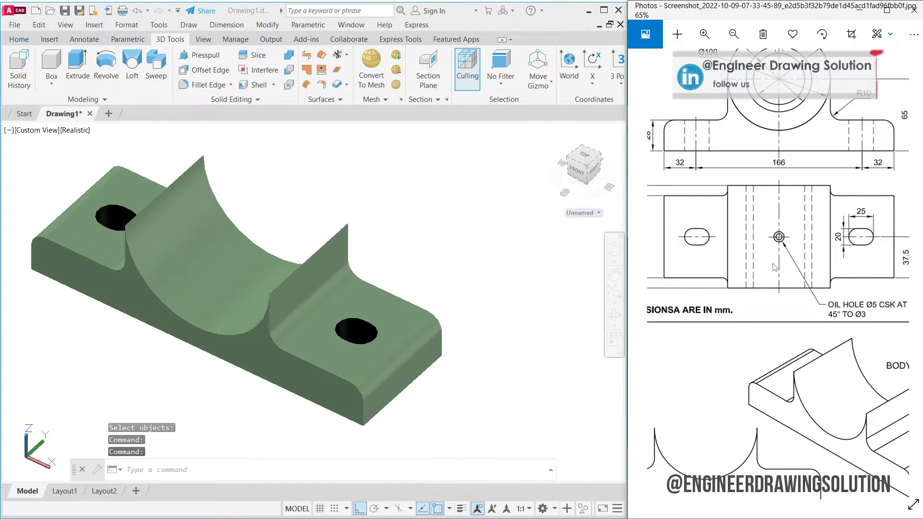
scroll(776, 265, "down", 5)
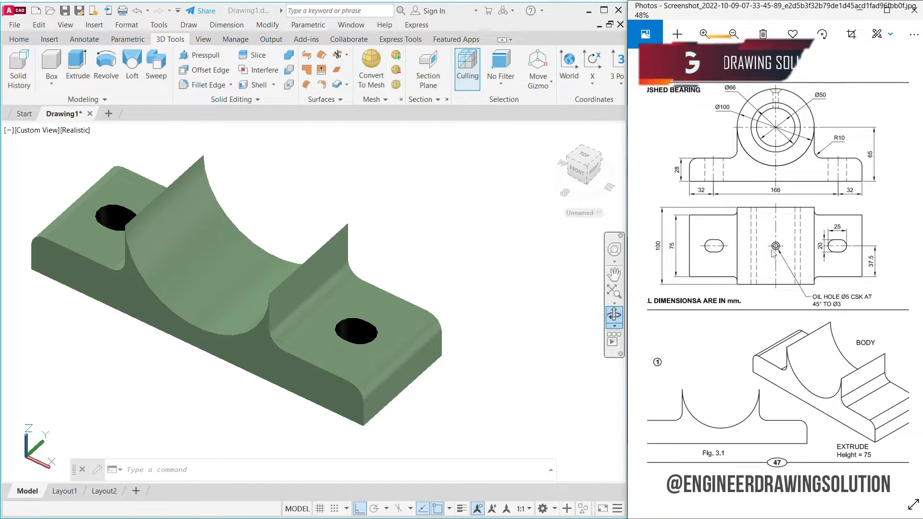
scroll(774, 255, "down", 2)
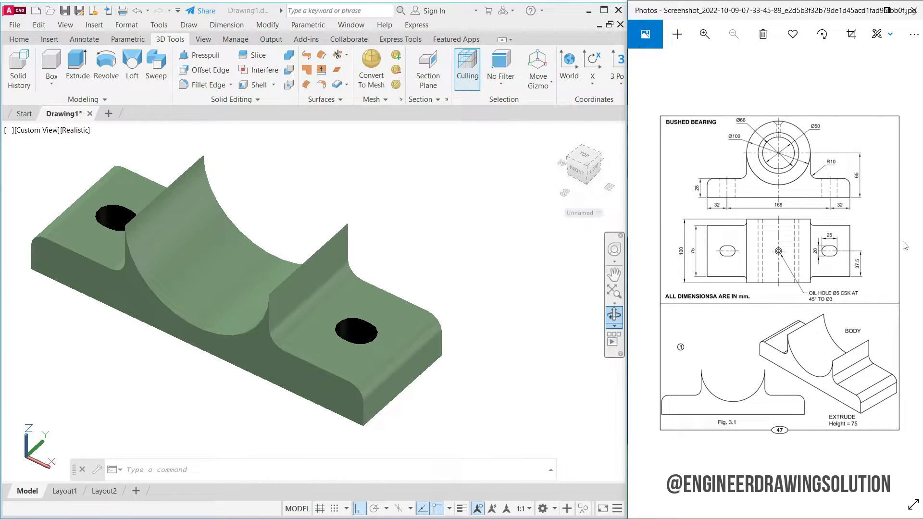
left_click(646, 276)
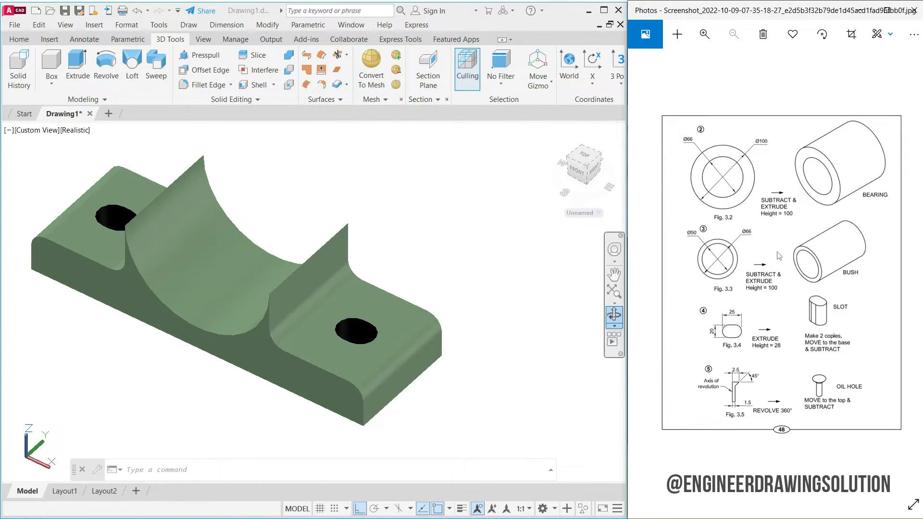
Step: Enlarge the reference sheet, then show the model in AutoCAD from the front with the 2D Wireframe visual style
scroll(778, 255, "up", 2)
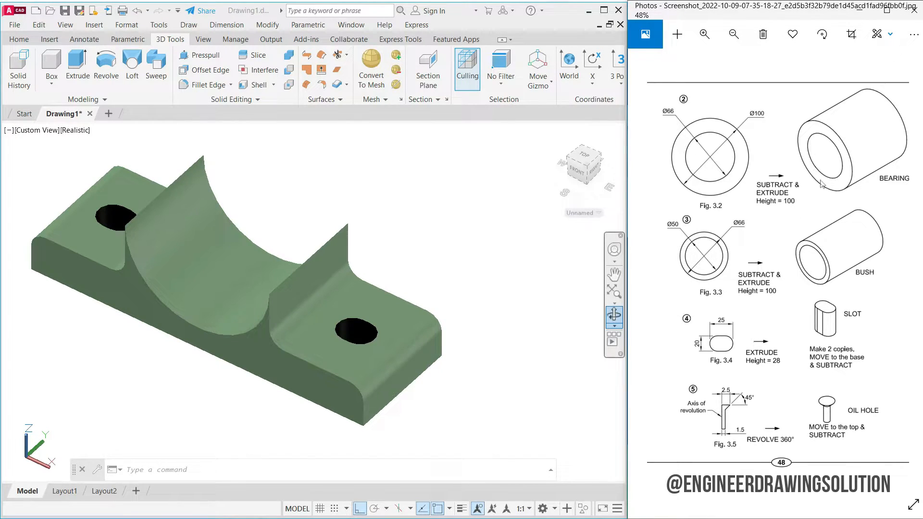
left_click(379, 201)
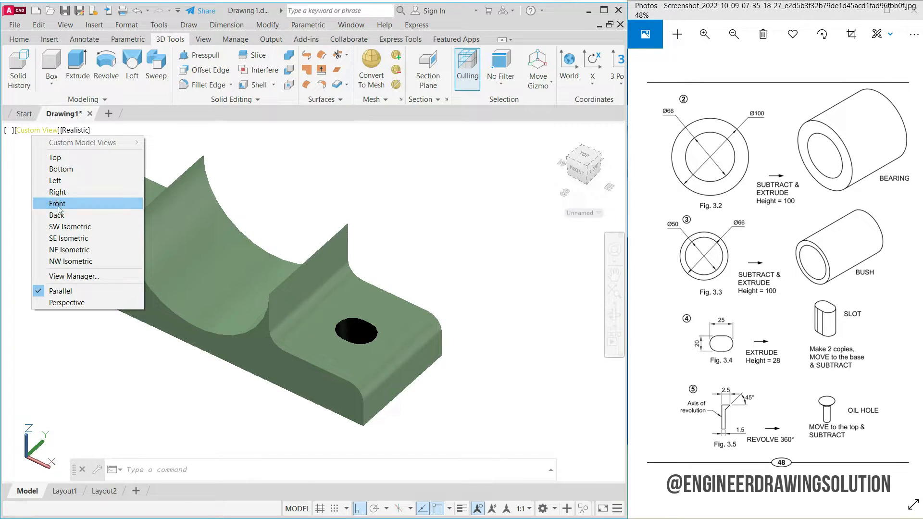
left_click(58, 203)
left_click(53, 130)
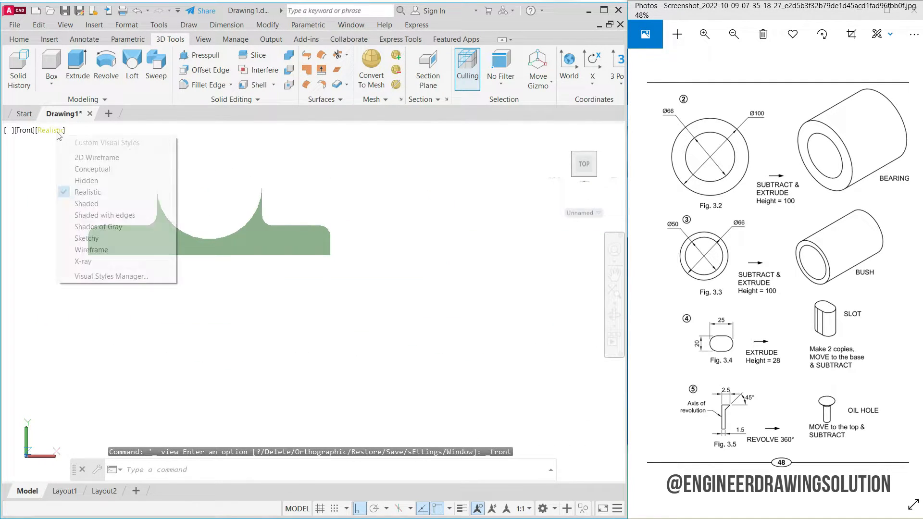
left_click(87, 159)
middle_click_drag(422, 186, 349, 294)
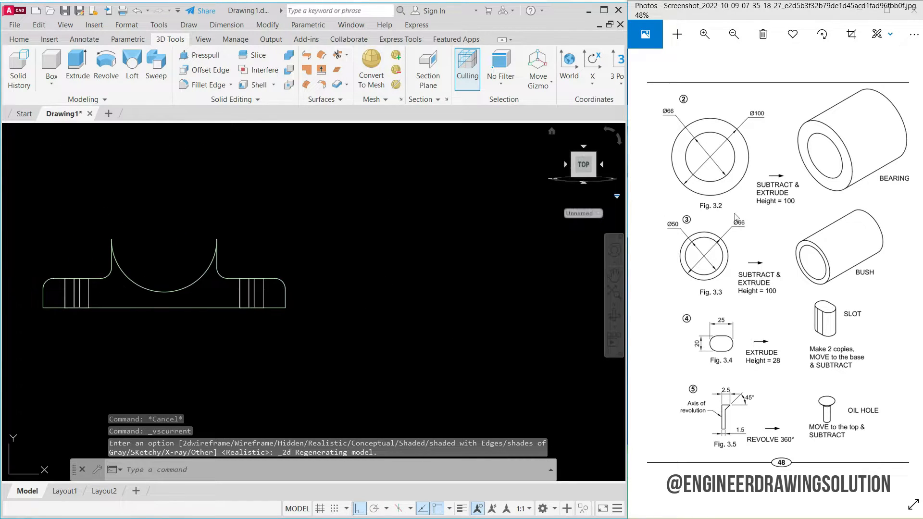
Step: Draw the bearing's outer circle with a diameter of 100 in the empty space beside the body
left_click(18, 39)
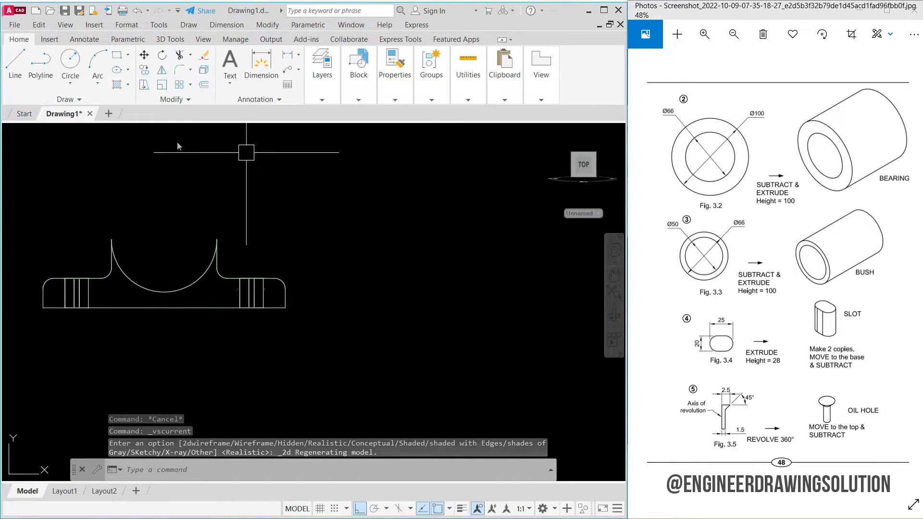
type("c")
key("Return")
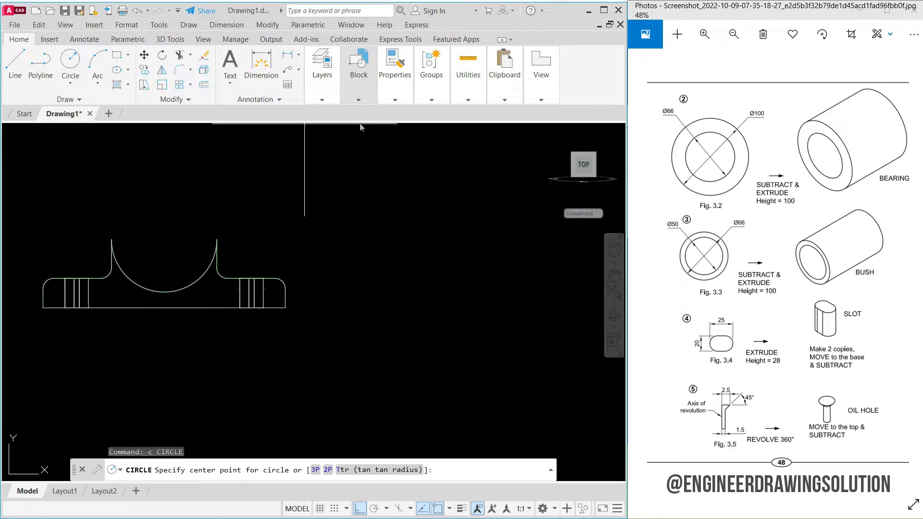
left_click(393, 225)
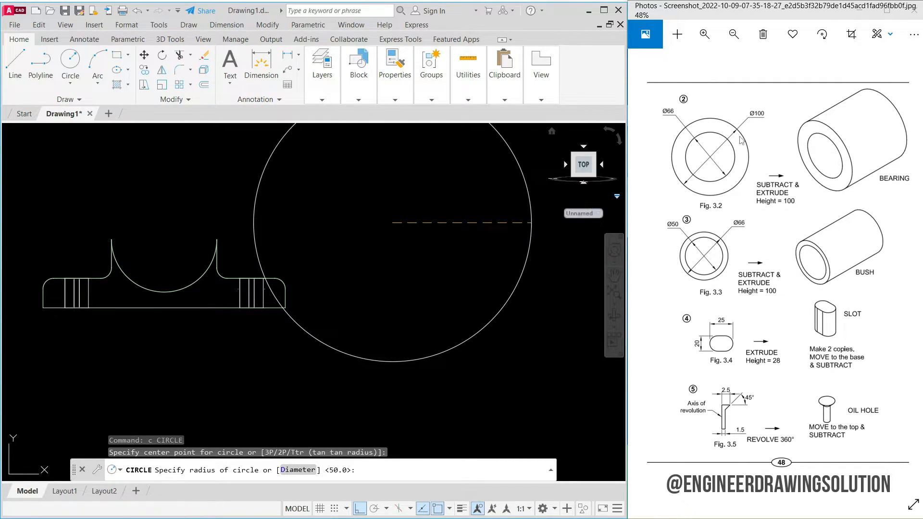
type("d")
key("Return")
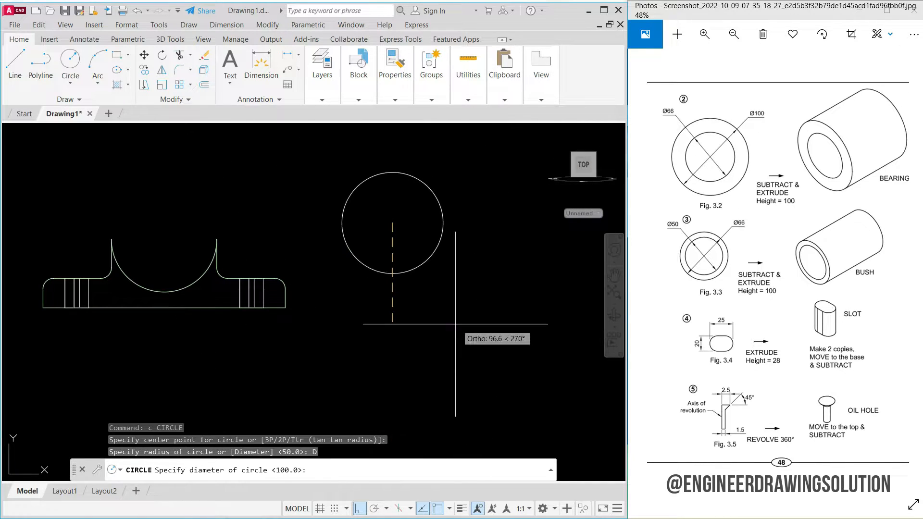
type("100")
key("Return")
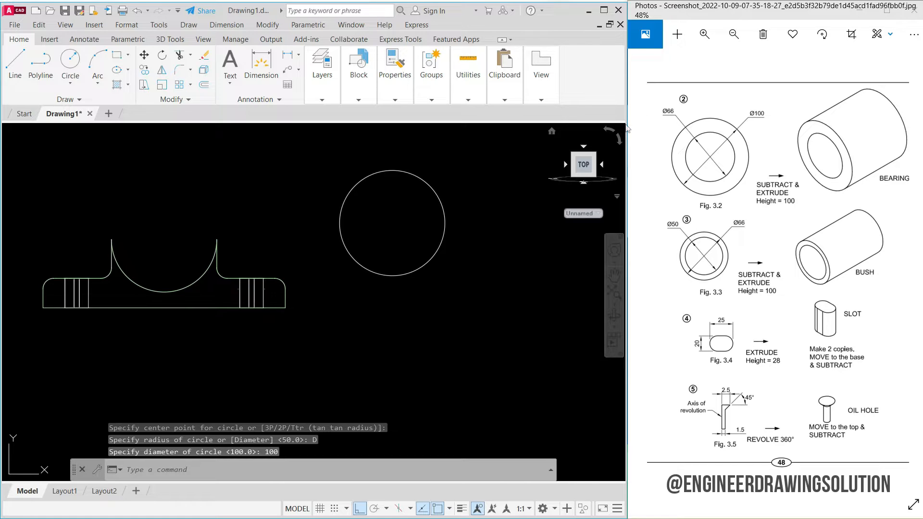
Step: Add a concentric circle with a diameter of 66 inside the bearing's outer circle
type("c")
key("Return")
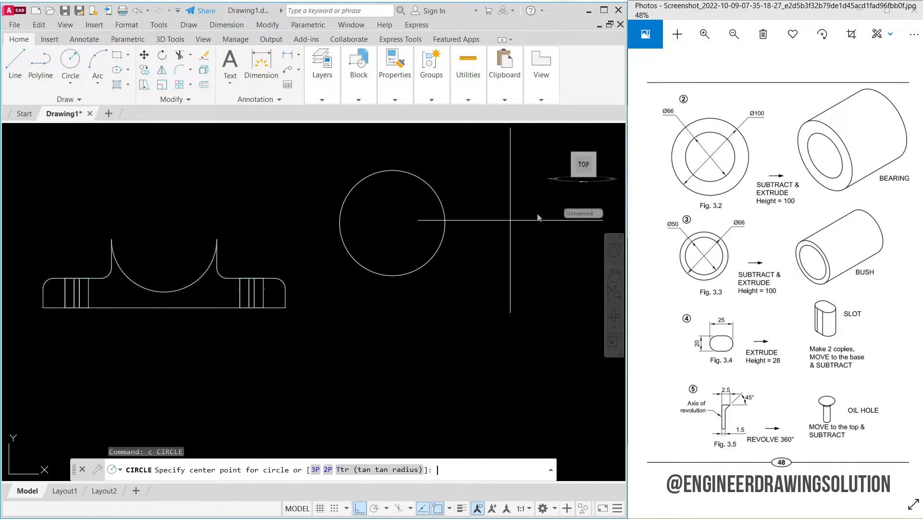
left_click(393, 223)
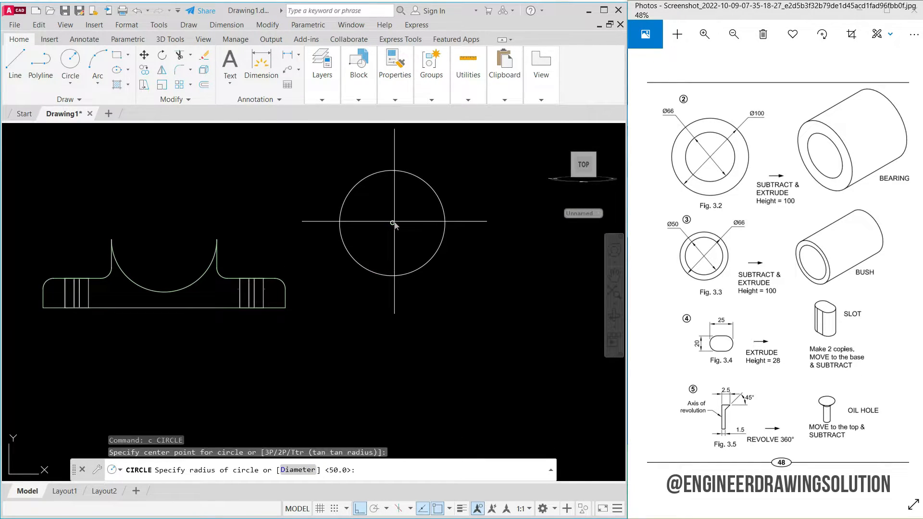
left_click(301, 472)
type("66")
key("Return")
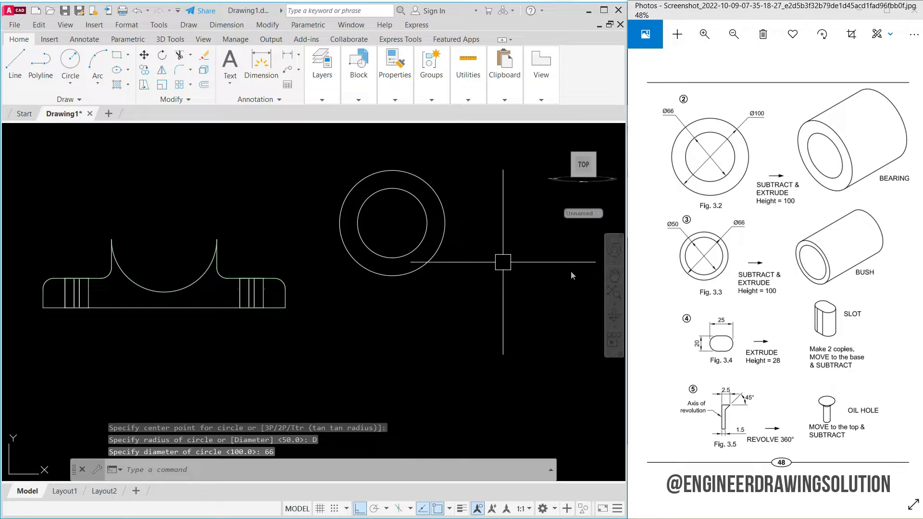
Step: Draw the bush's outer circle with a diameter of 66, clear of the bearing circles and below them to the right
middle_click_drag(501, 259, 402, 265)
type("c")
key("Return")
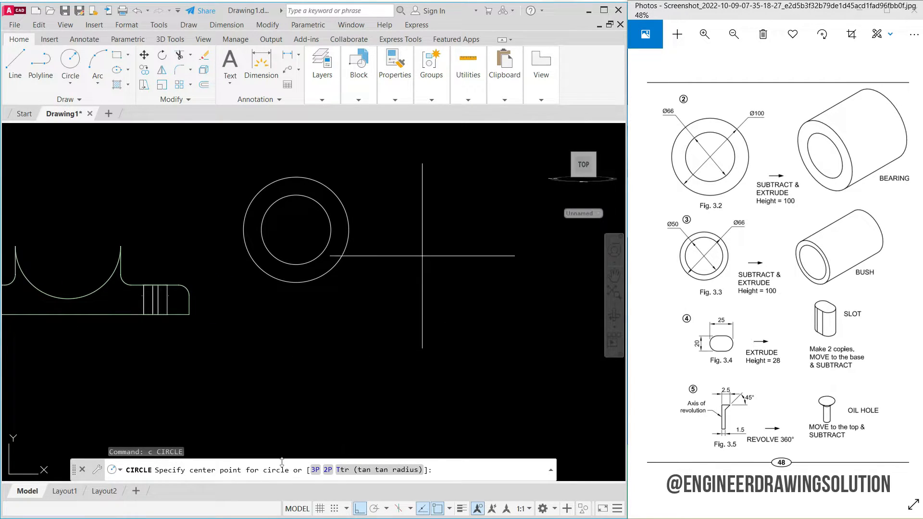
left_click(425, 335)
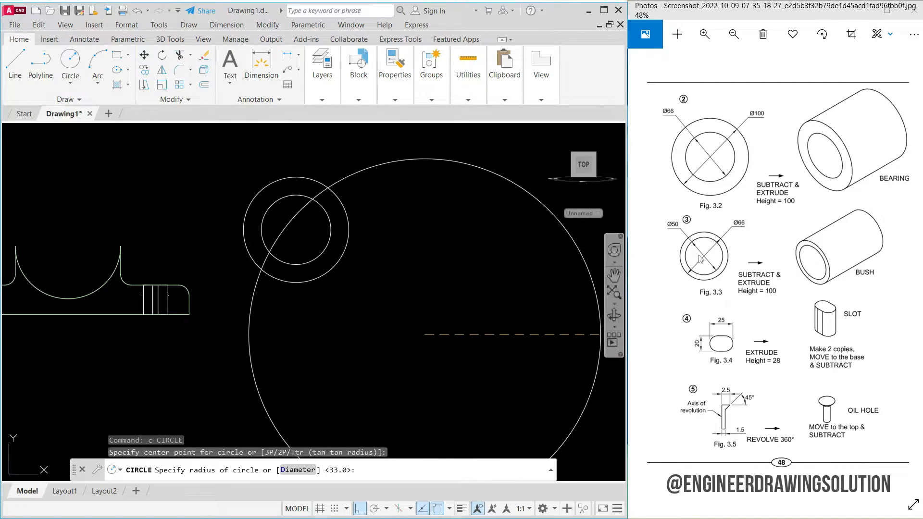
left_click(311, 471)
type("66")
key("Return")
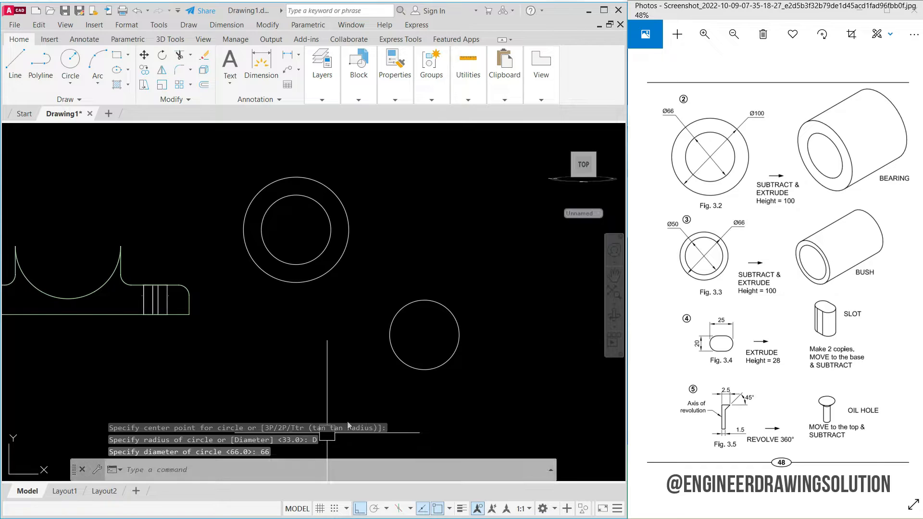
Step: Add a concentric circle with a diameter of 50 inside the bush's outer circle
type("c")
key("Return")
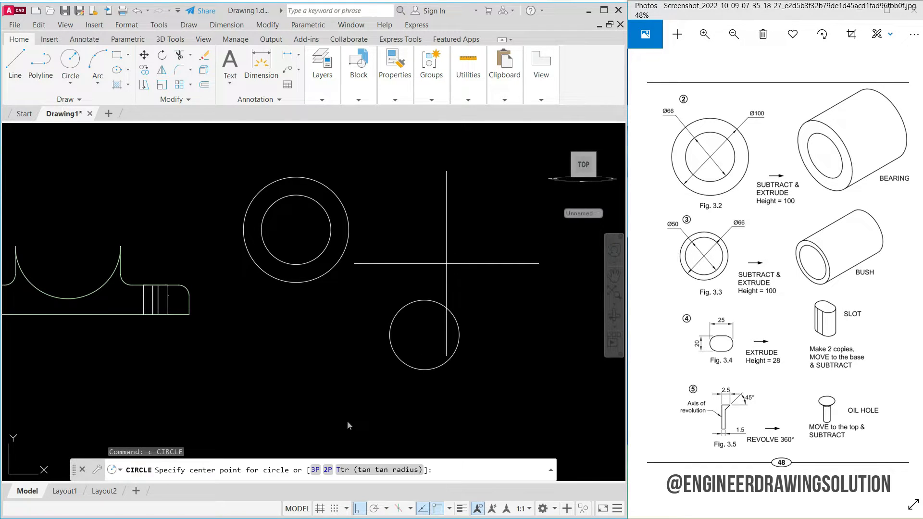
left_click(425, 335)
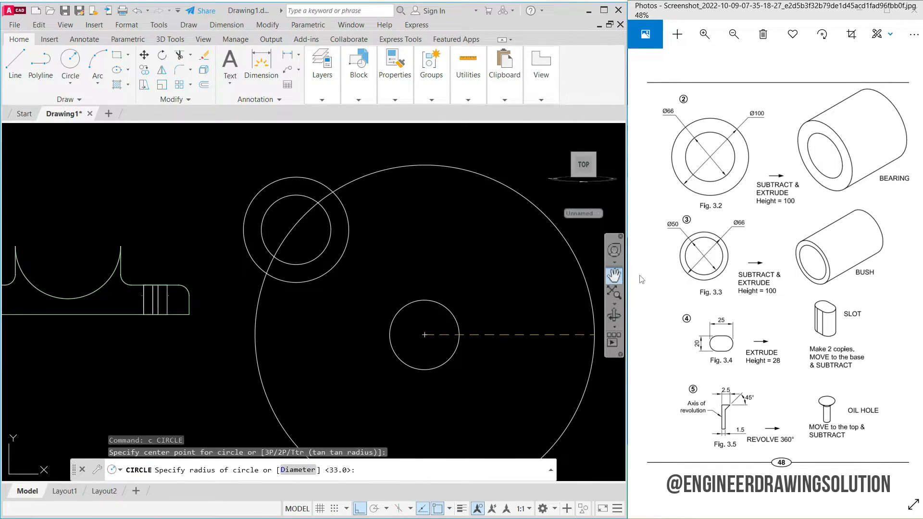
left_click(299, 470)
type("50")
key("Return")
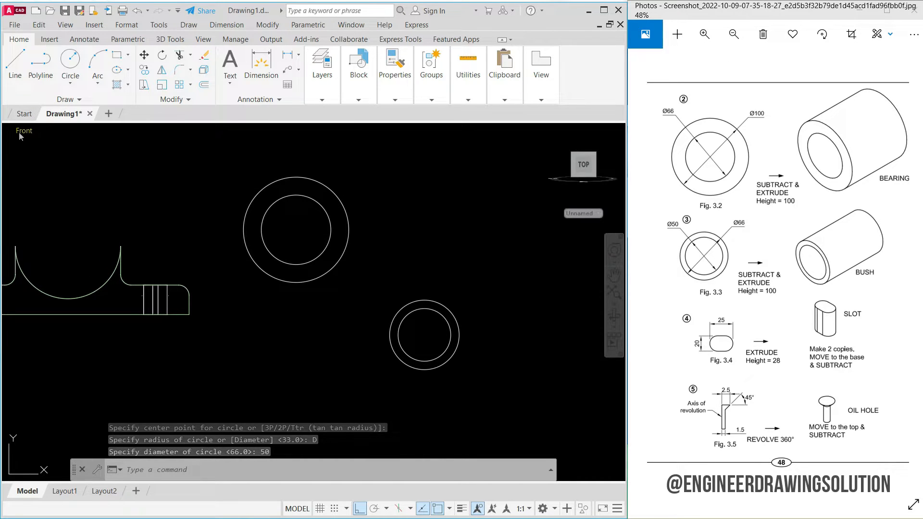
Step: Set the model to the SE Isometric view and bring up the overall bushed bearing sheet in Photos
left_click(20, 131)
left_click(49, 239)
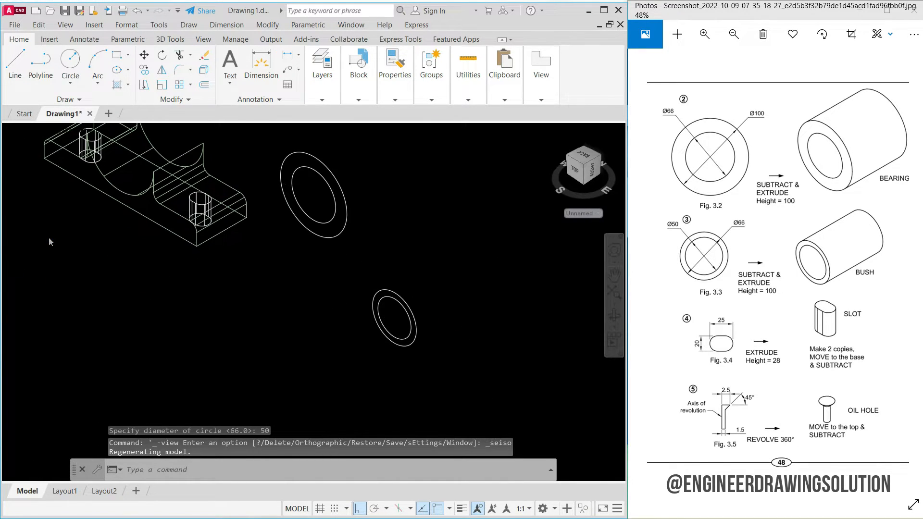
left_click(794, 206)
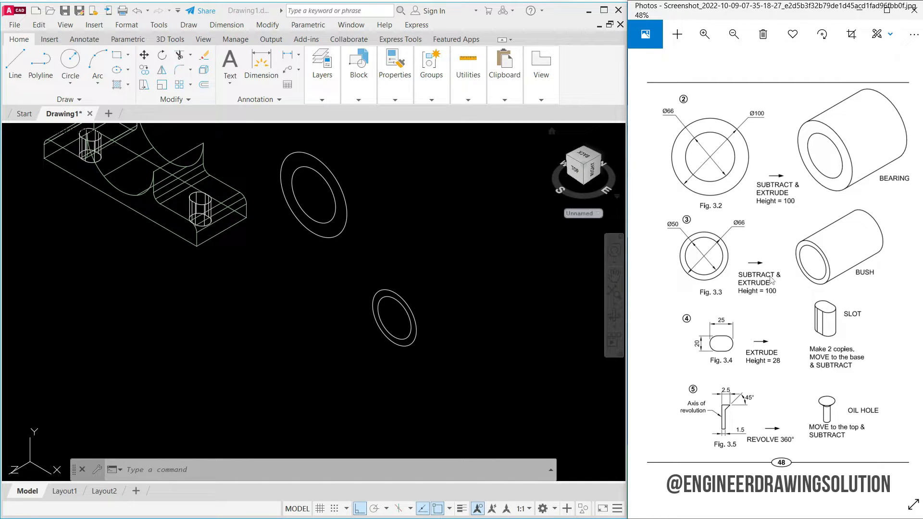
scroll(771, 279, "down", 2)
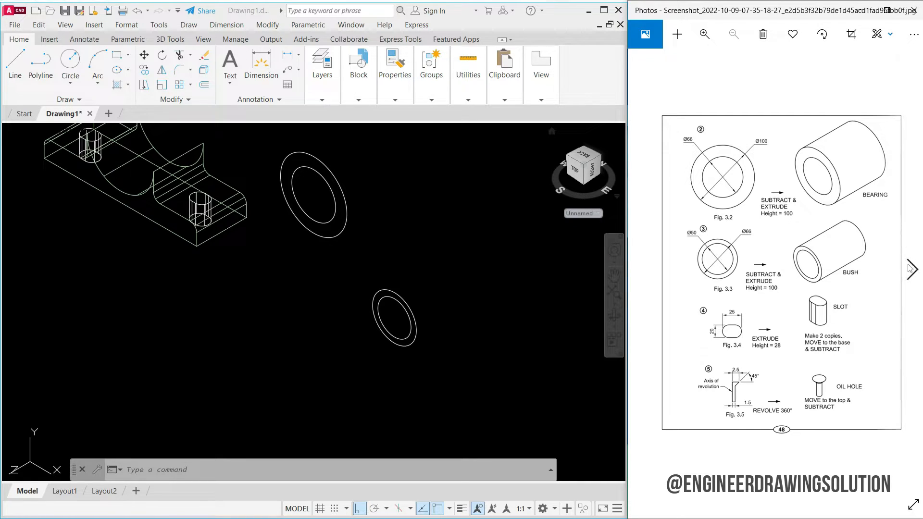
left_click(911, 269)
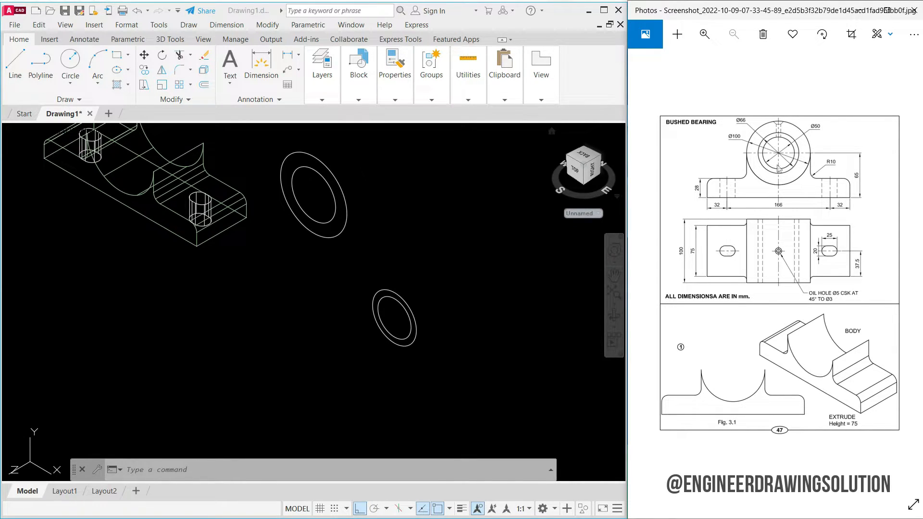
Step: In AutoCAD, extrude both concentric bearing circles to a height of 100
left_click(435, 197)
middle_click_drag(406, 182, 402, 224)
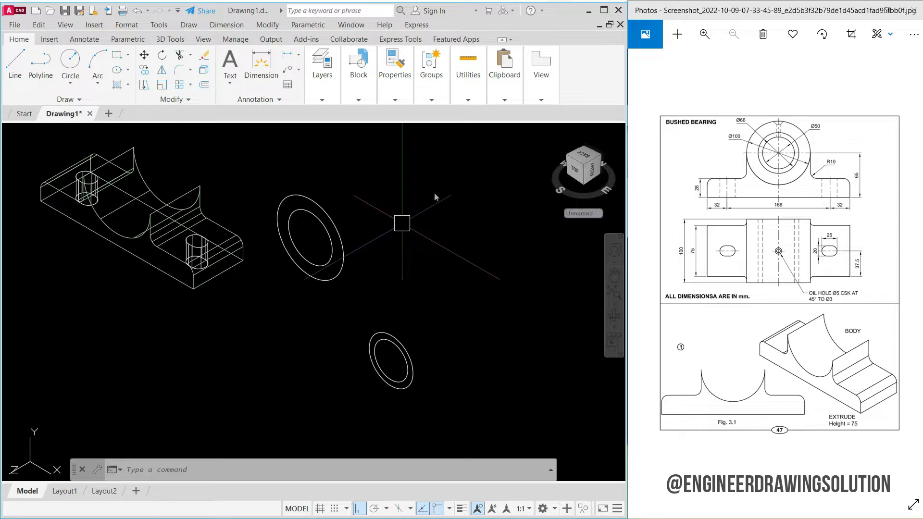
type("Ext")
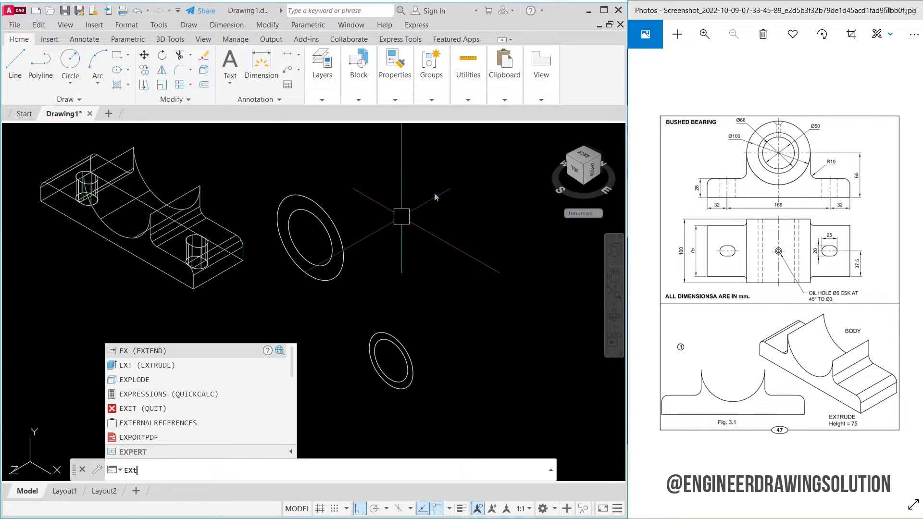
key("Return")
left_click(391, 279)
left_click(281, 179)
key("Return")
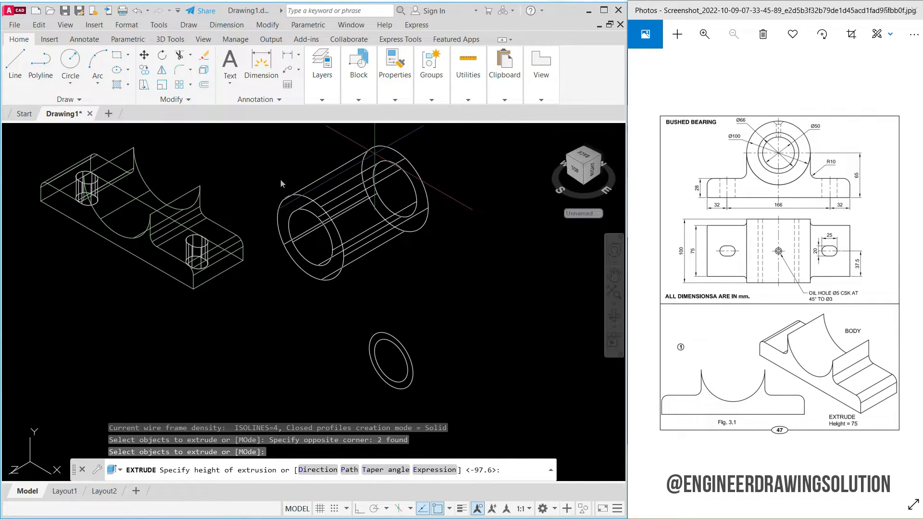
type("100")
key("Return")
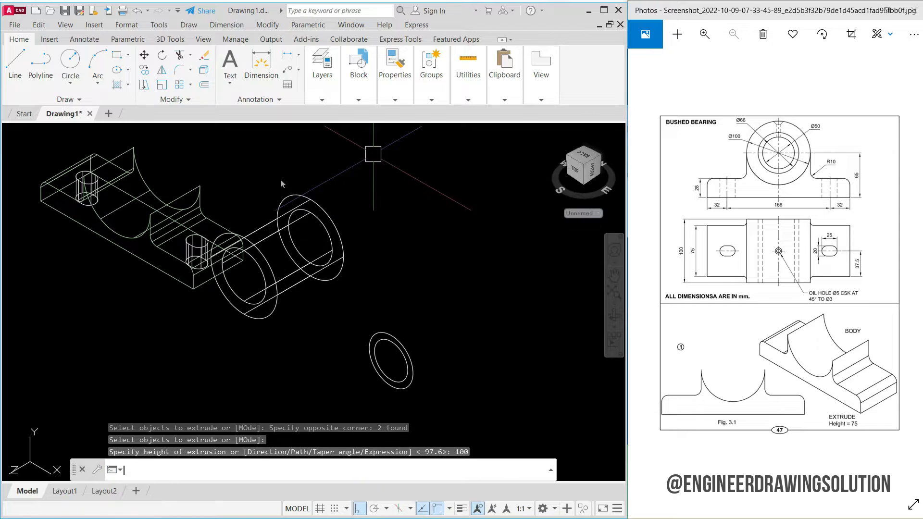
Step: Extrude both concentric bush circles to a height of 100
middle_click_drag(416, 358, 419, 332)
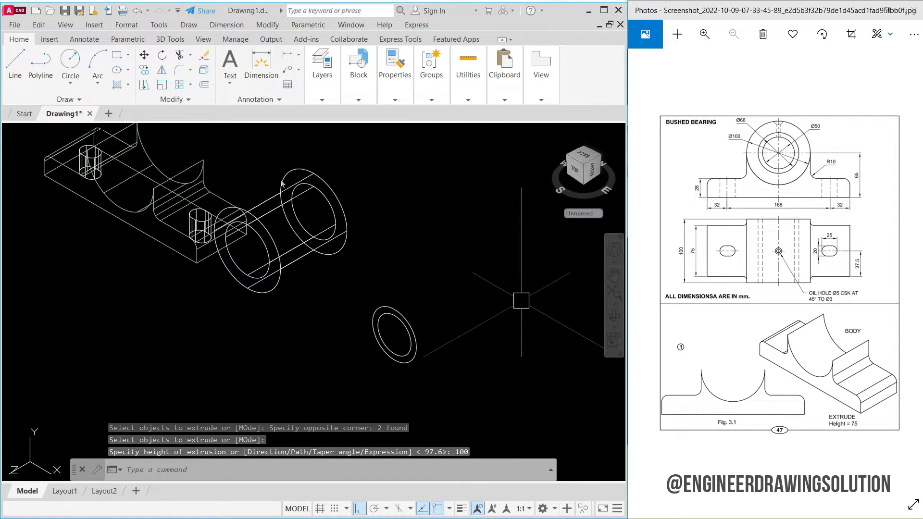
type("ext")
key("Return")
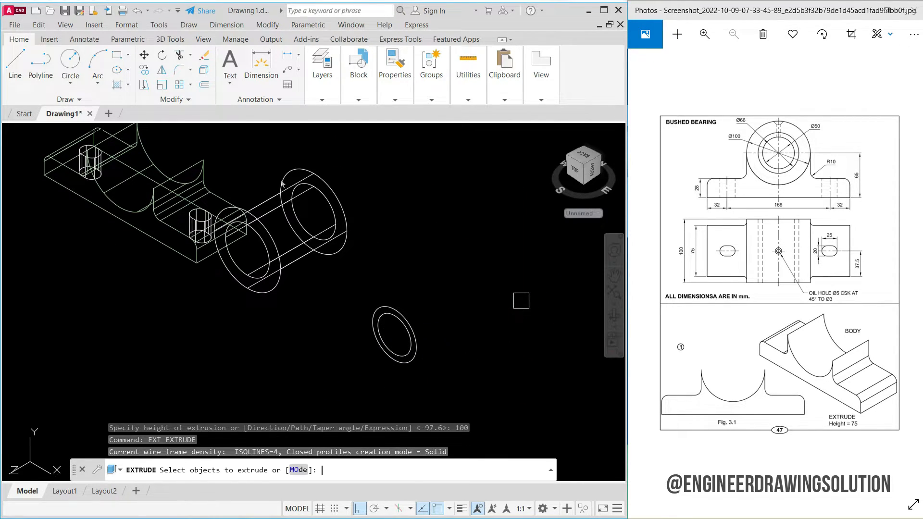
left_click(462, 361)
left_click(385, 281)
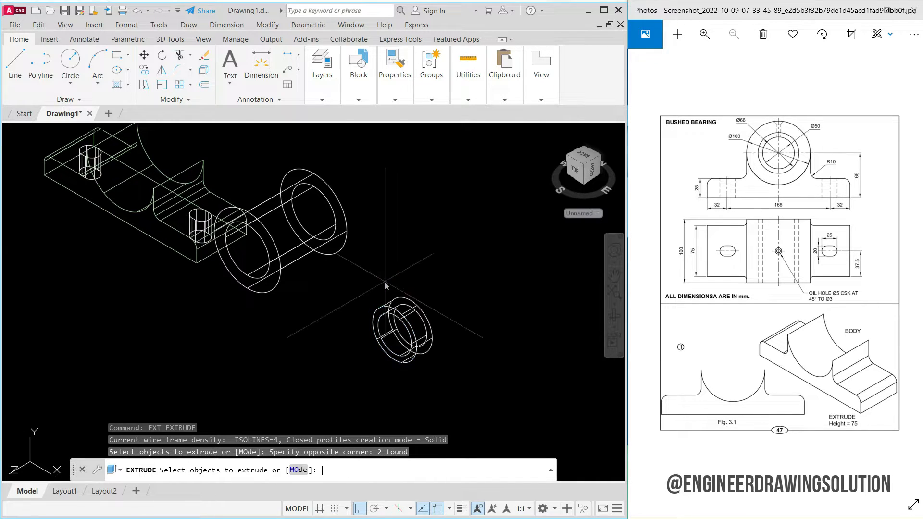
key("Return")
key("Return")
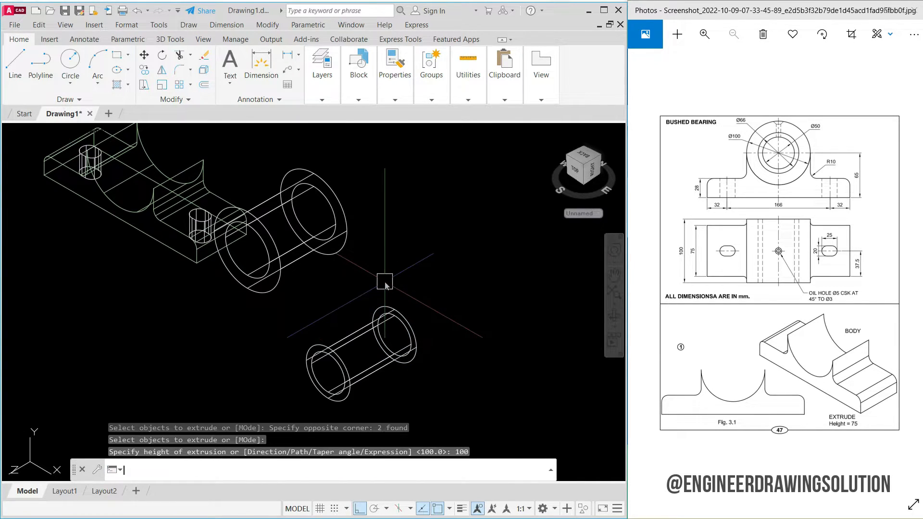
Step: Set the visual style to Realistic and bring up the bearing and bush detail sheet in Photos
left_click(98, 132)
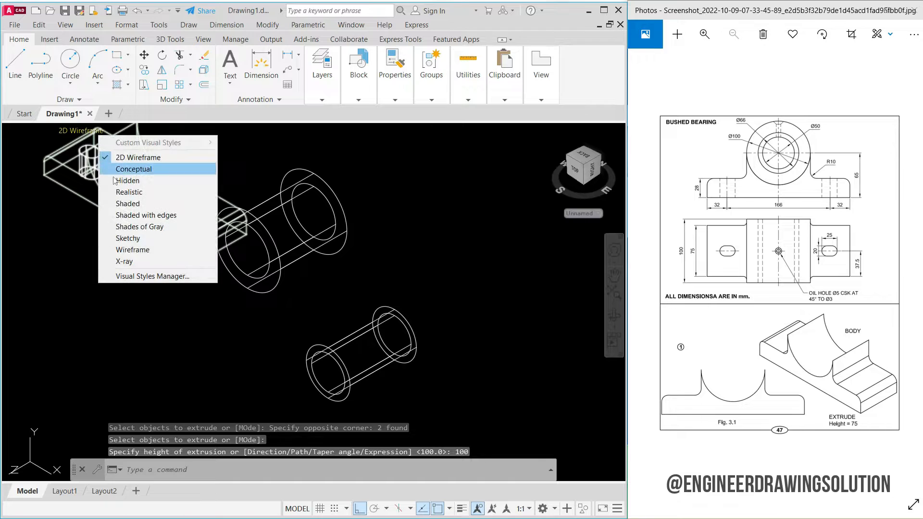
left_click(121, 188)
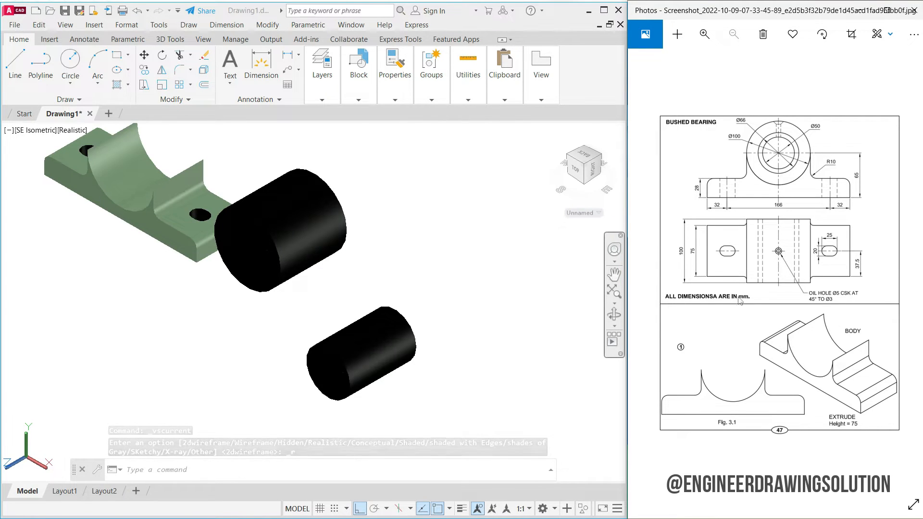
key("Right")
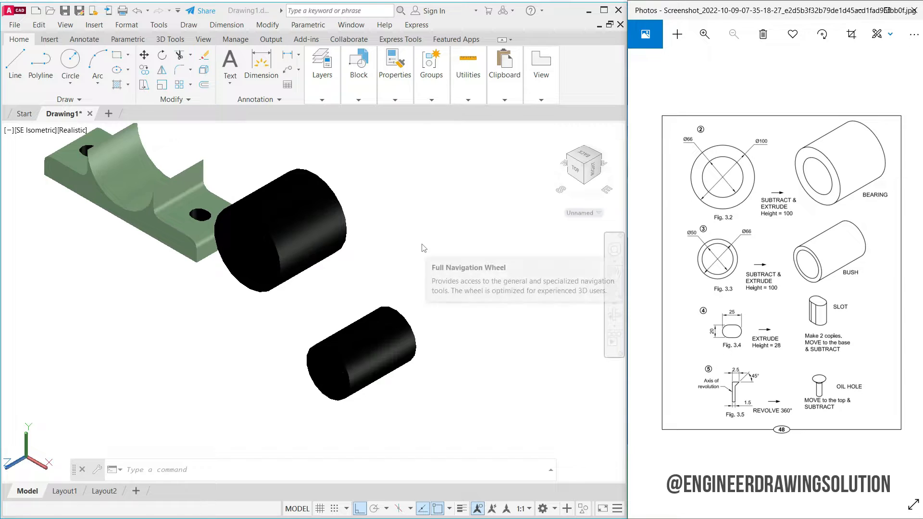
Step: Subtract the inner cylinder from the outer bearing cylinder to hollow out the bearing
left_click(228, 470)
type("su")
key("Return")
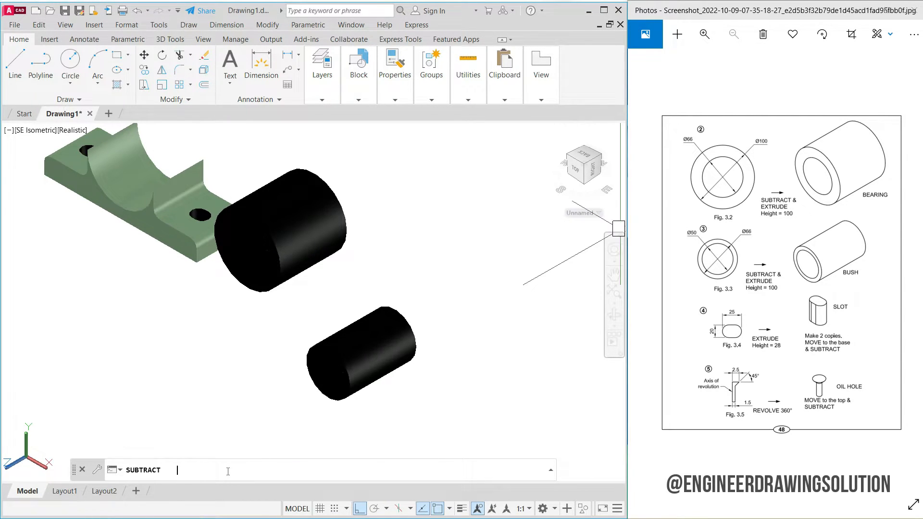
left_click(322, 269)
key("Return")
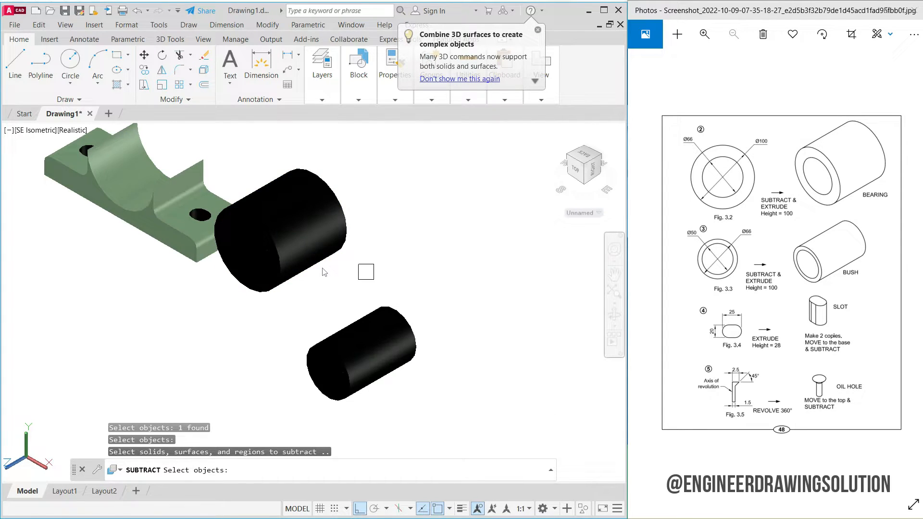
left_click(367, 271)
left_click(287, 166)
key("Return")
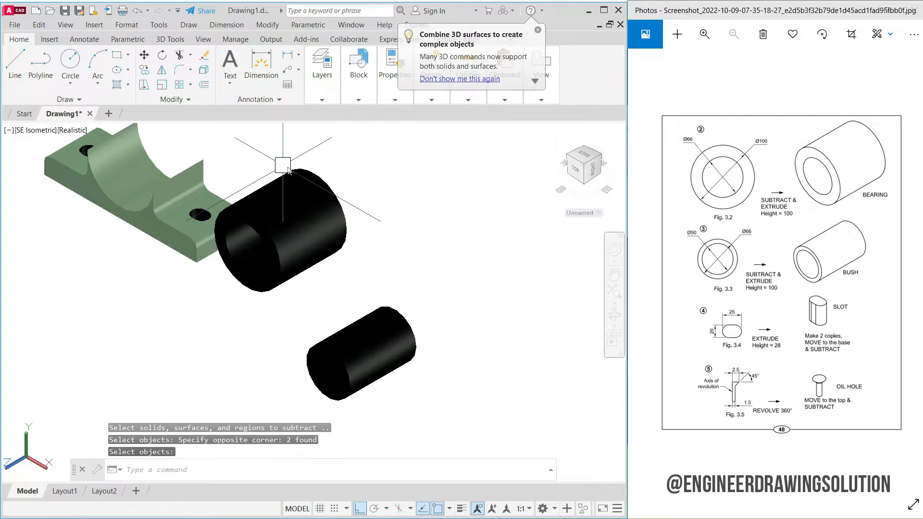
Step: Set the colour of the hollow bearing to the light purple 209,156,199
left_click(279, 233)
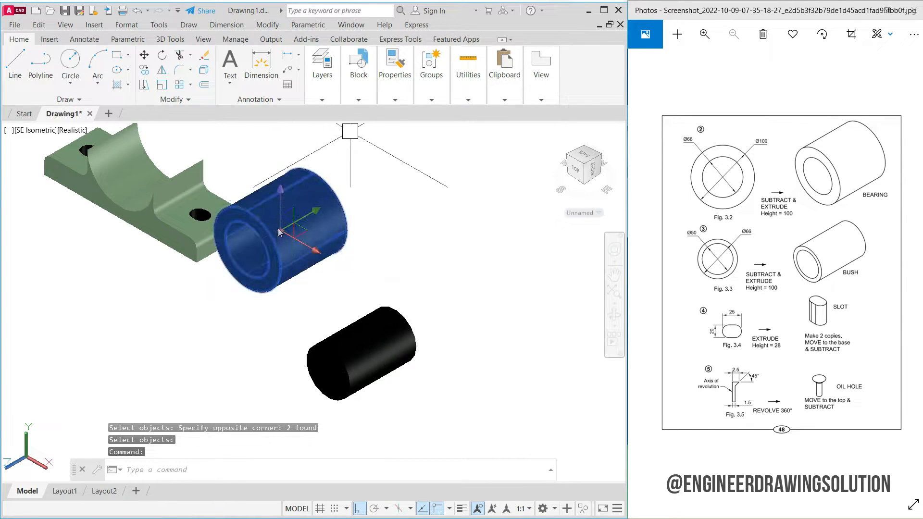
left_click(394, 100)
left_click(443, 116)
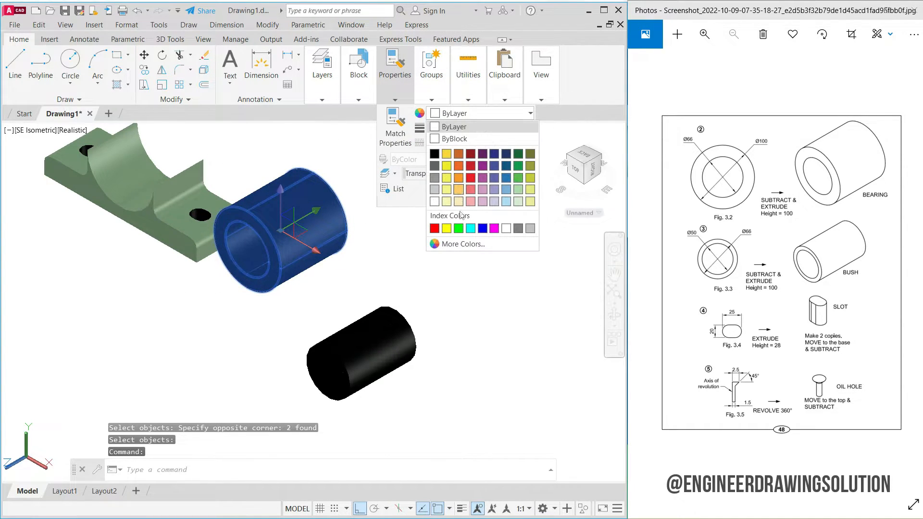
left_click(483, 177)
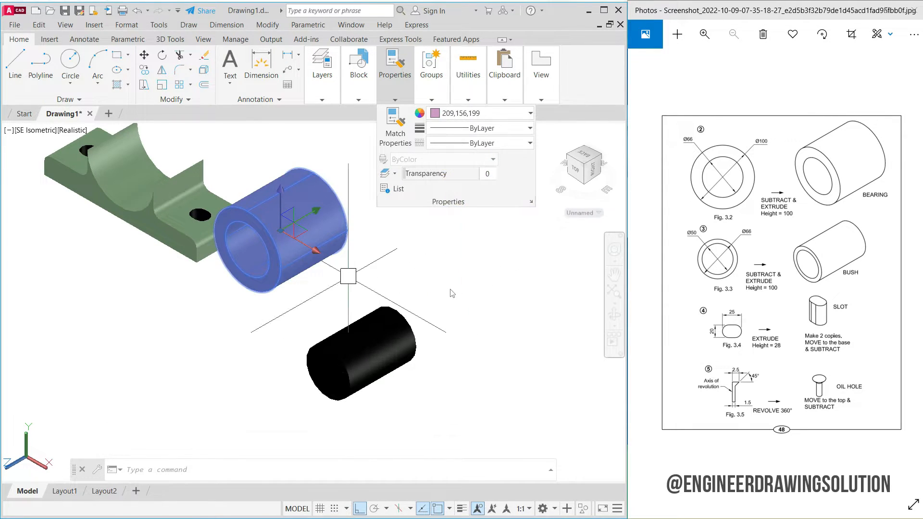
key("Escape")
key("Escape")
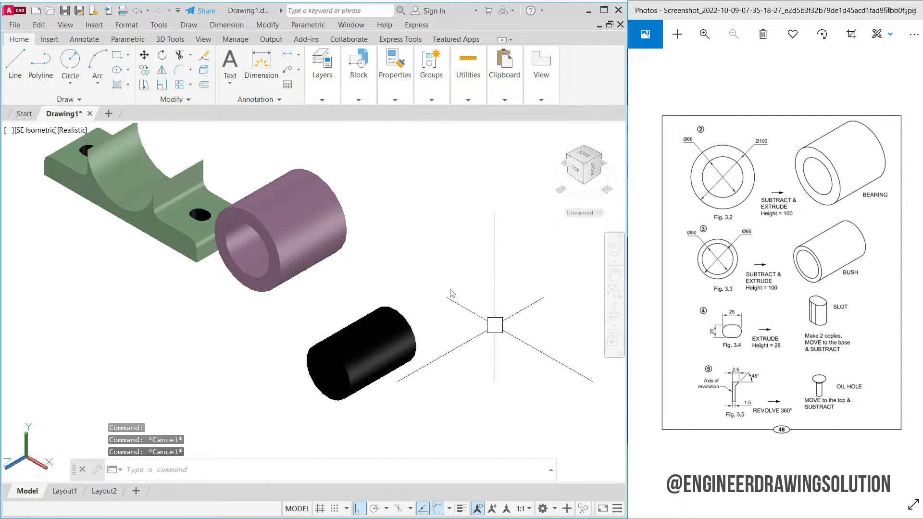
Step: Subtract the inner cylinder from the outer bush cylinder to hollow out the bush
type("su")
key("Return")
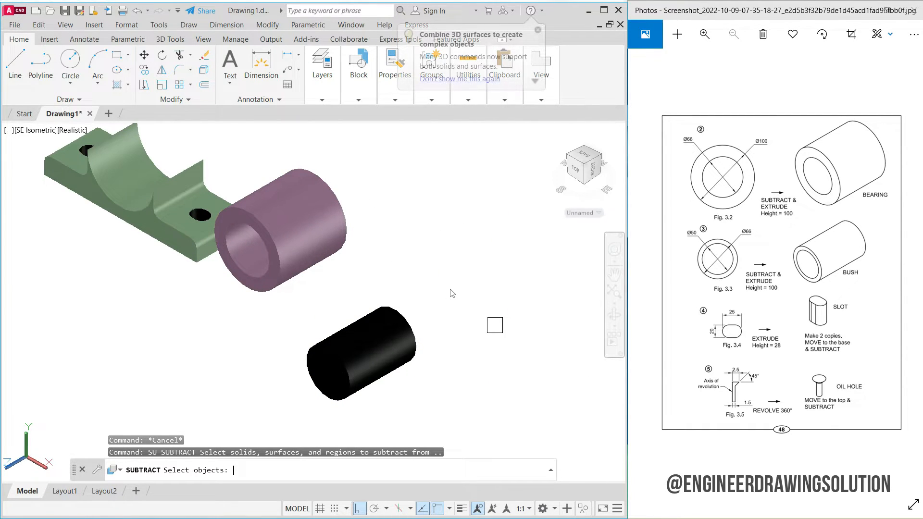
left_click(395, 358)
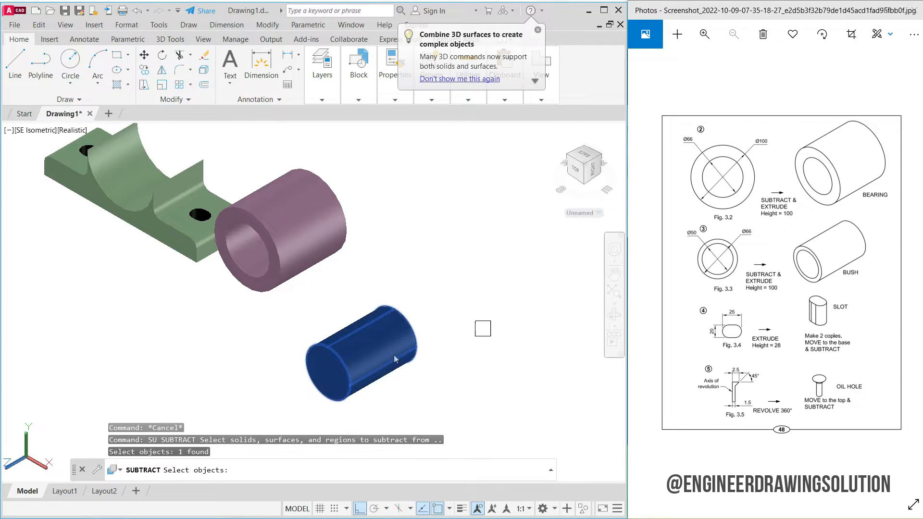
key("Return")
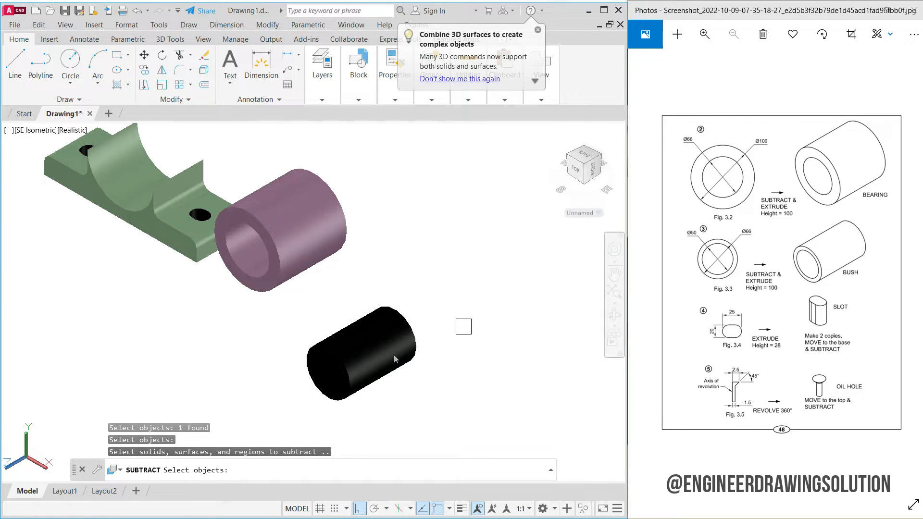
left_click(435, 419)
left_click(269, 260)
key("Return")
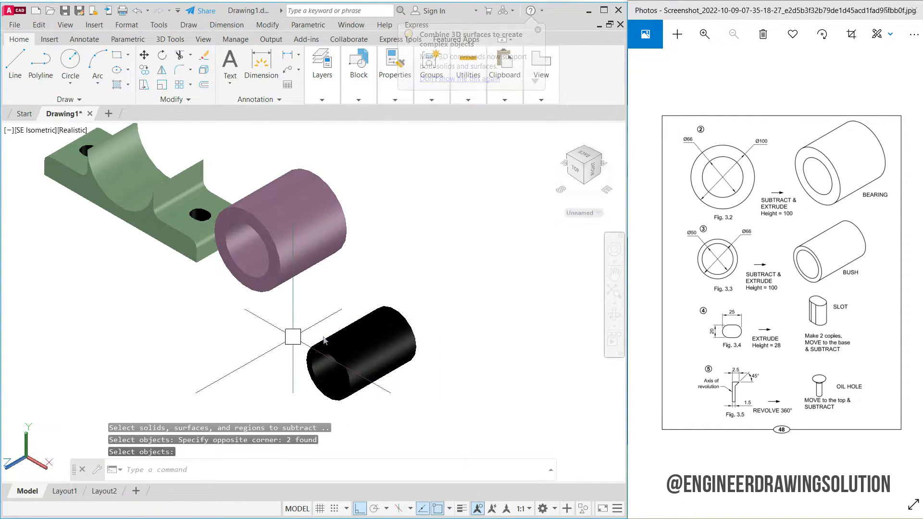
Step: Set the colour of the hollow bush to the grey 147,149,152
left_click(371, 351)
left_click(393, 100)
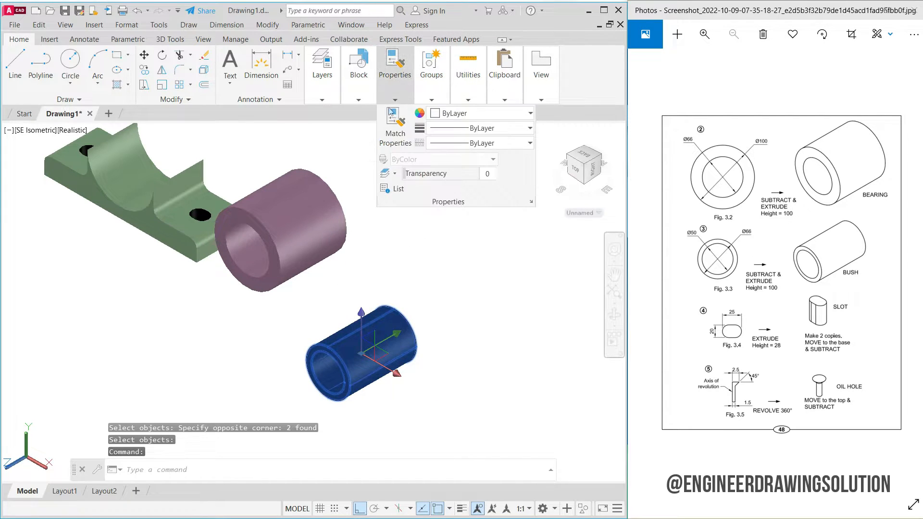
left_click(441, 119)
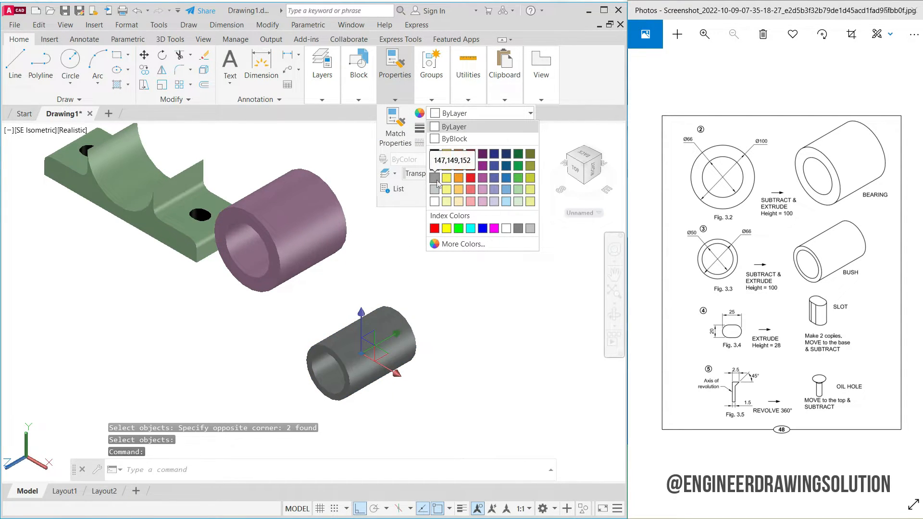
left_click(434, 154)
key("Escape")
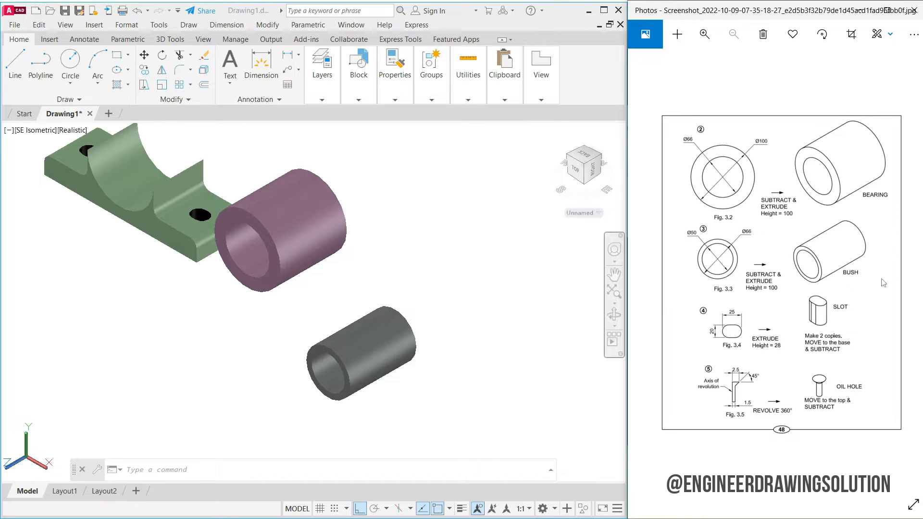
Step: Consult the overall bushed bearing sheet in Photos and return to the bearing and bush detail sheet
left_click(908, 281)
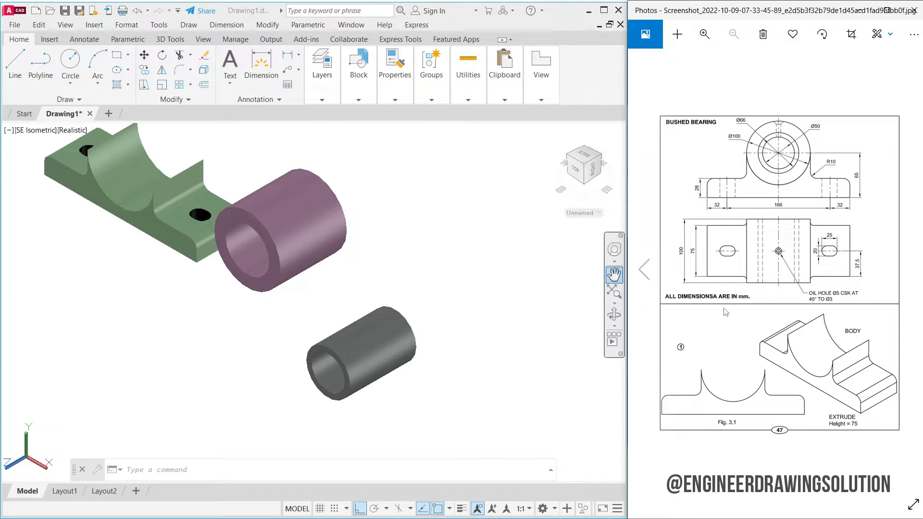
left_click(647, 274)
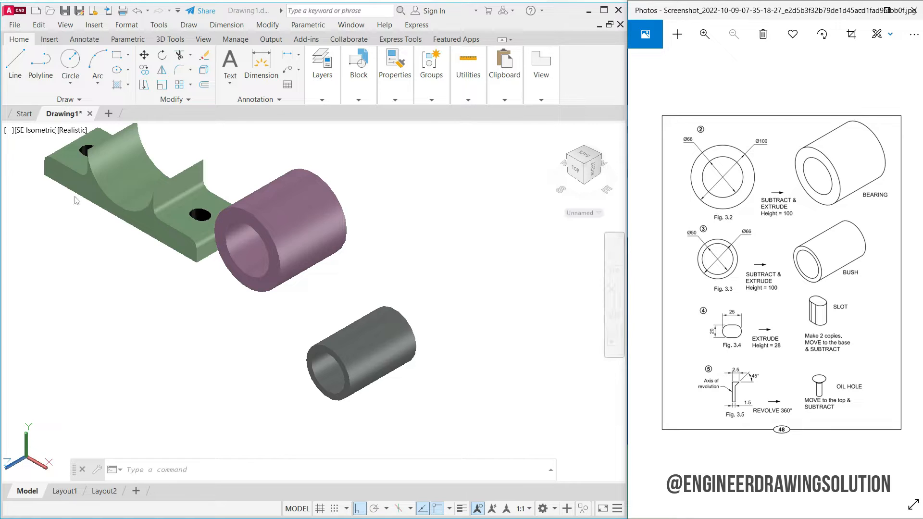
Step: In AutoCAD, set the model to the Front view with the 2D Wireframe visual style
left_click(33, 130)
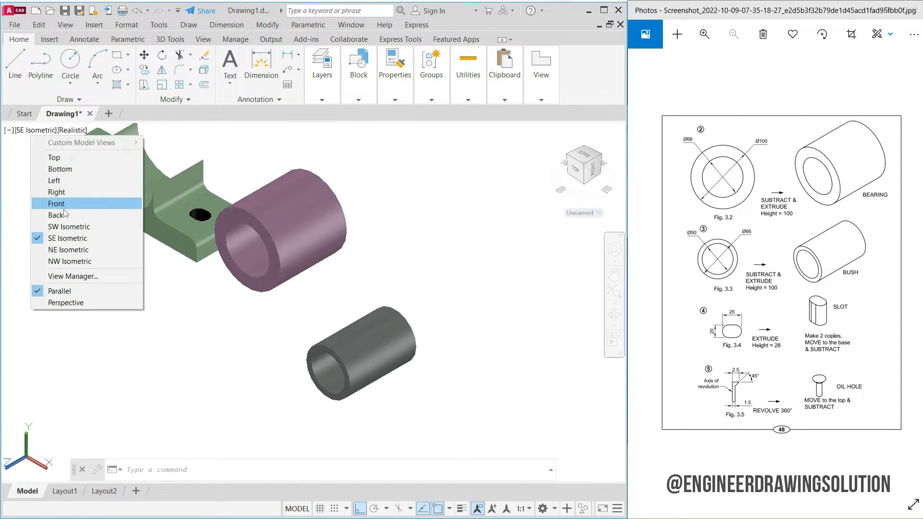
left_click(63, 214)
left_click(23, 130)
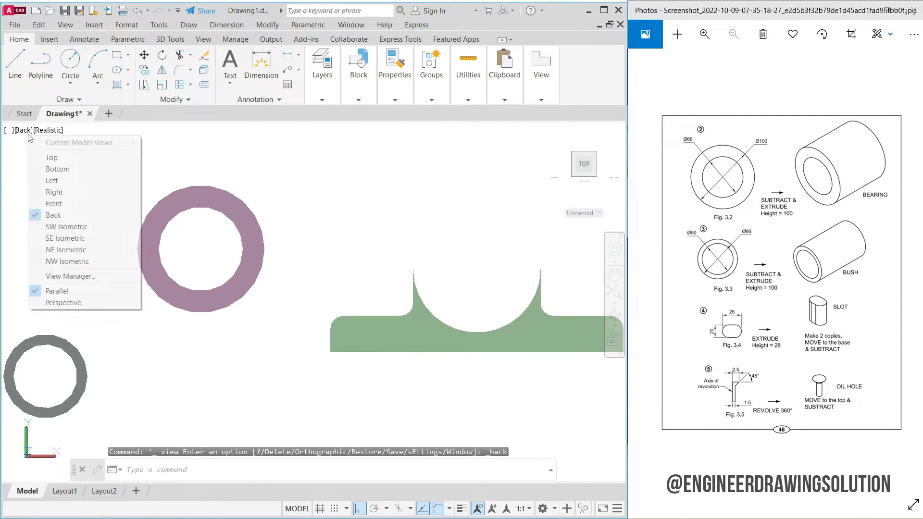
left_click(54, 204)
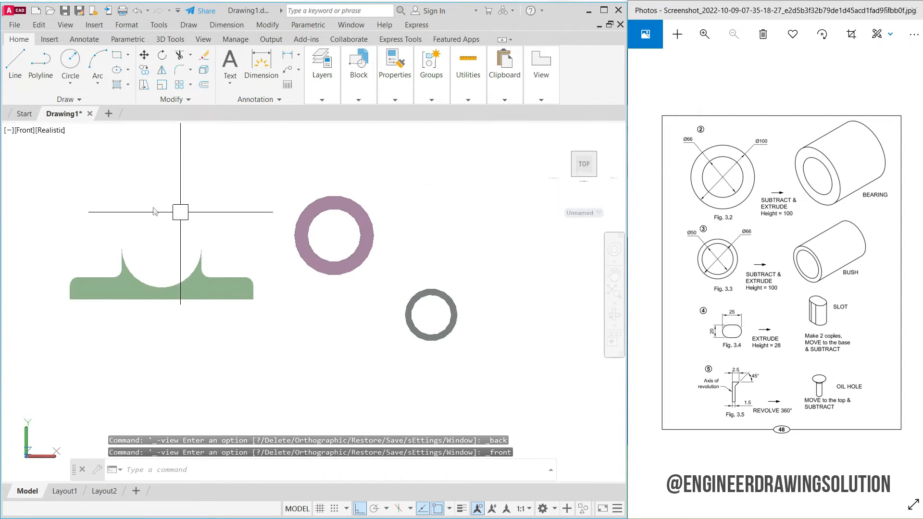
left_click(57, 131)
left_click(81, 157)
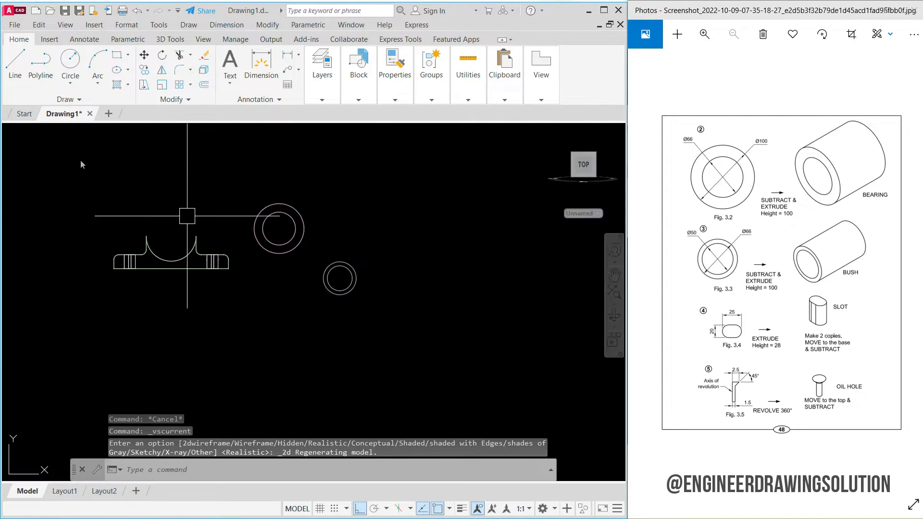
left_click(15, 62)
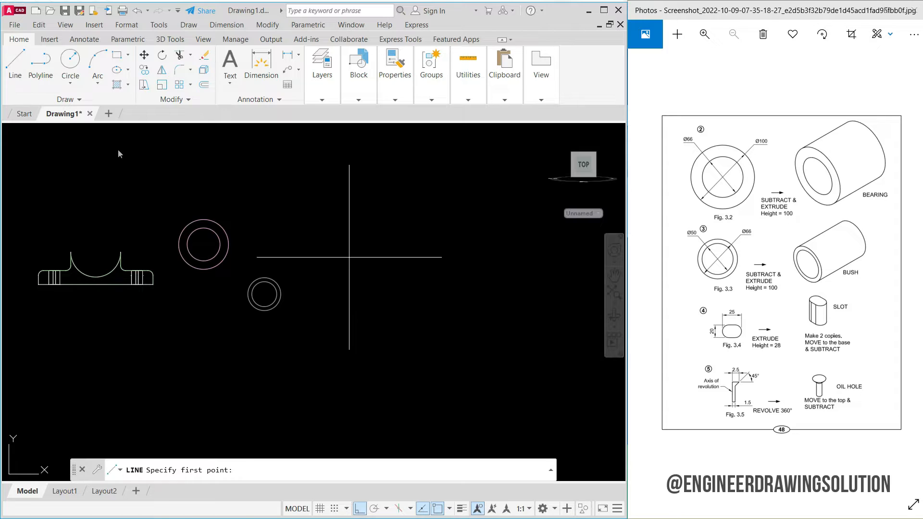
scroll(192, 226, "up", 2)
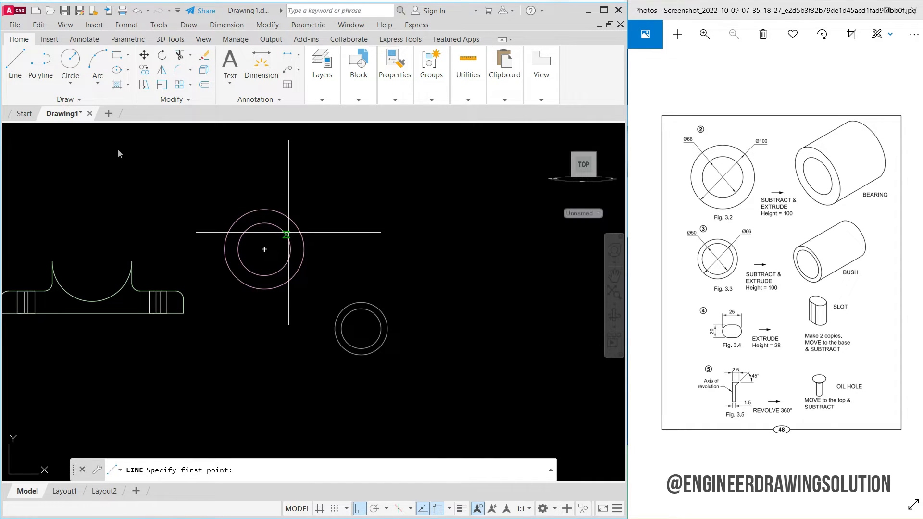
key("Escape")
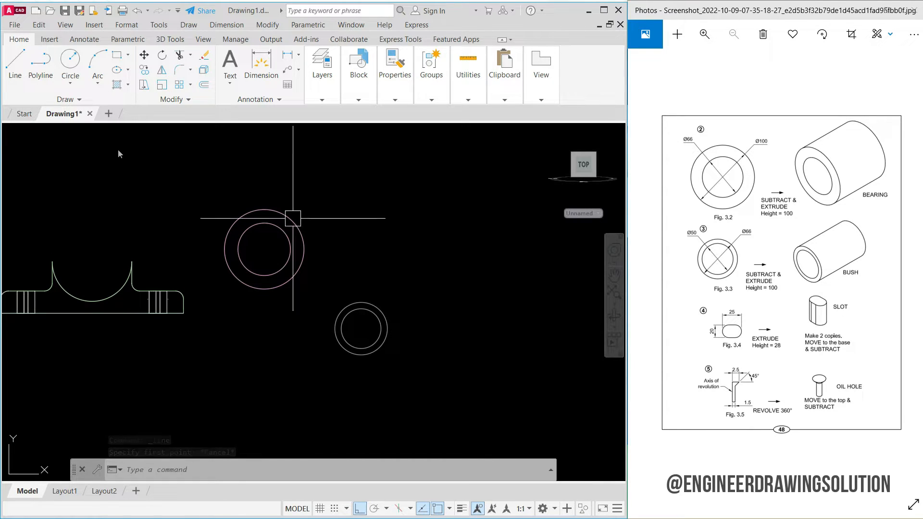
Step: In the SE Isometric view, move the bush from its rear end centre to the rear end centre of the bearing
left_click(25, 132)
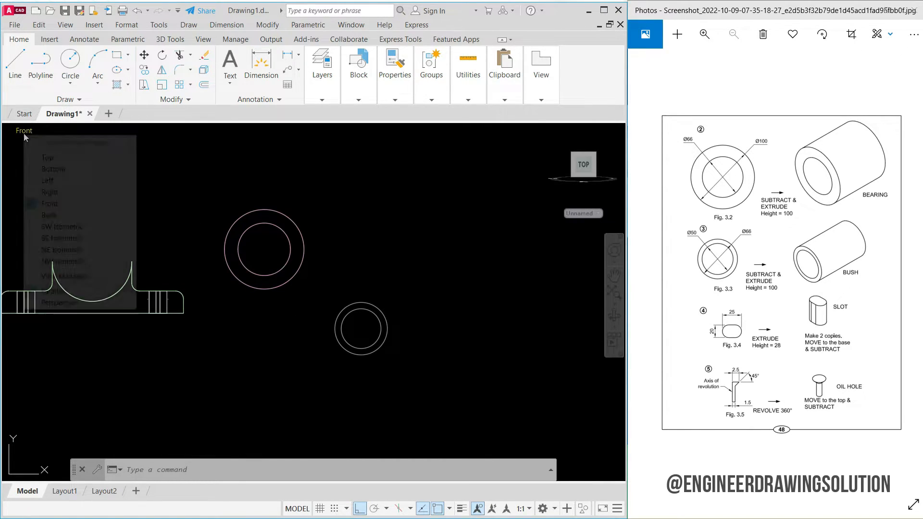
left_click(54, 238)
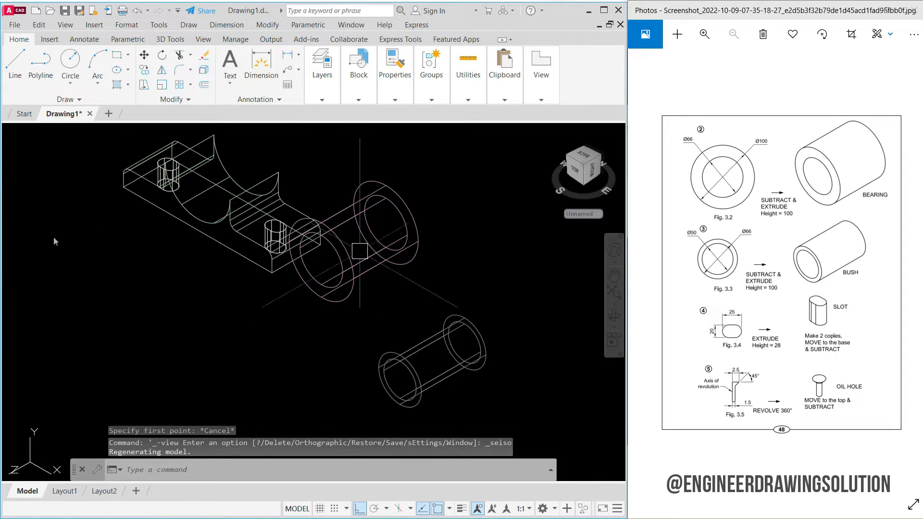
type("m")
key("Return")
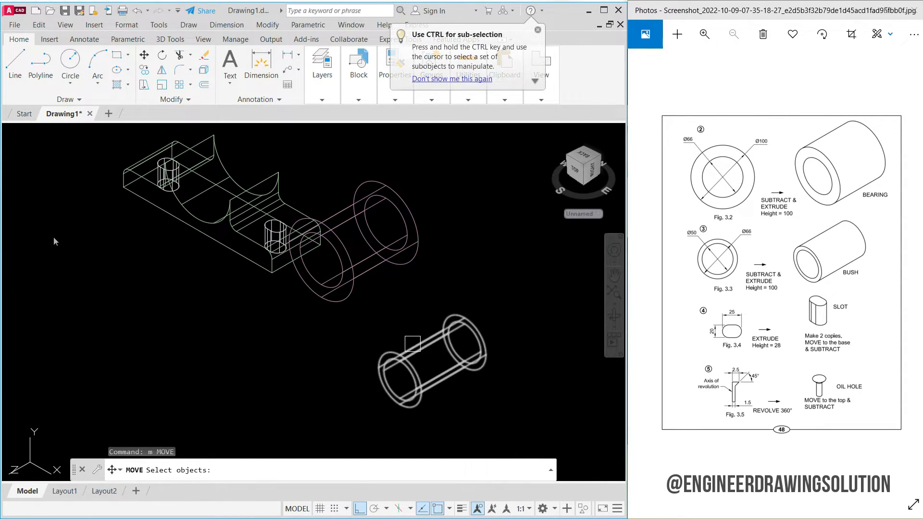
left_click(405, 346)
key("Return")
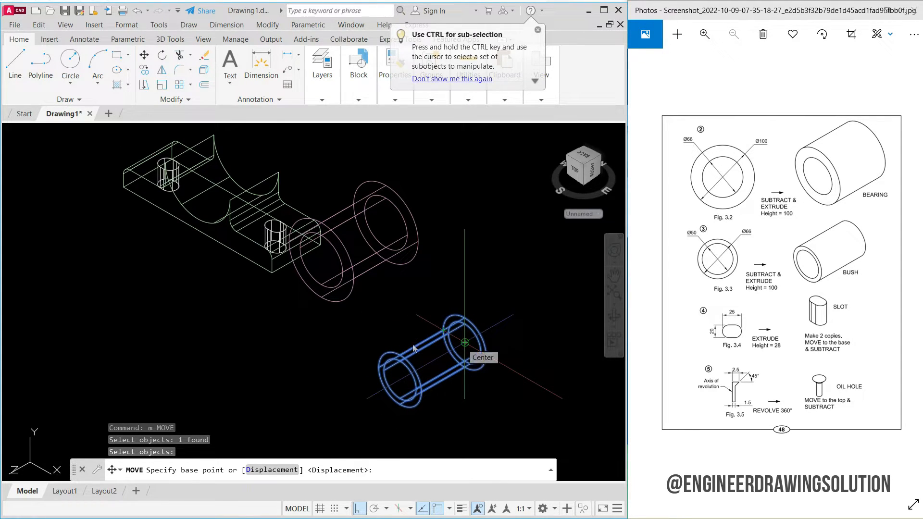
left_click(464, 343)
left_click(386, 223)
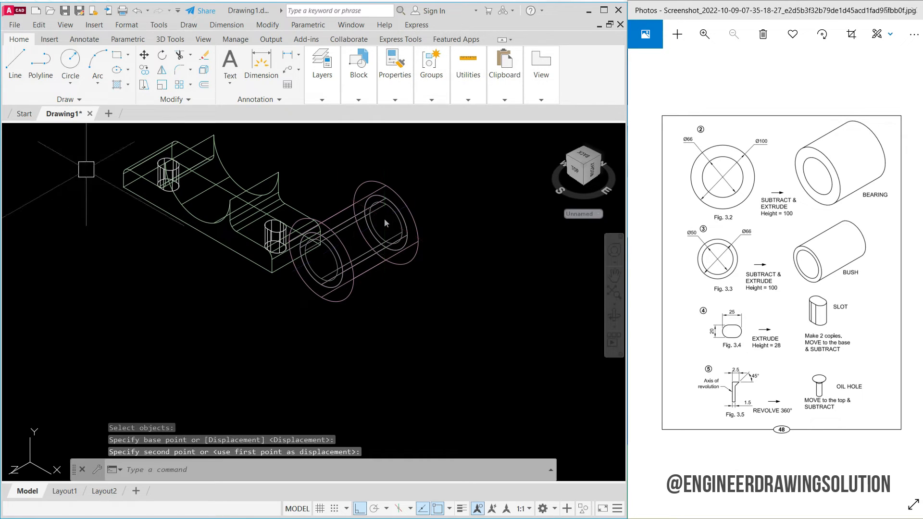
Step: Set the visual style to Realistic and examine how the bush sits inside the bearing
left_click(79, 131)
left_click(106, 194)
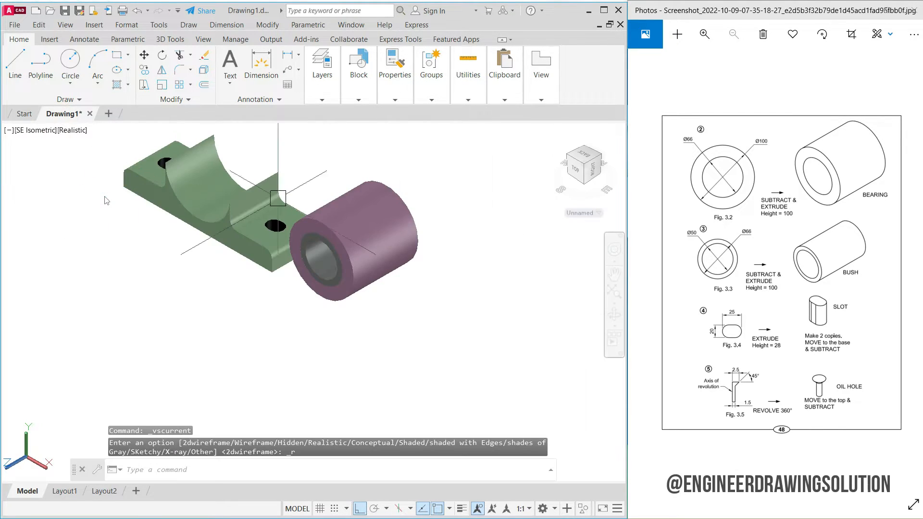
scroll(319, 239, "up", 2)
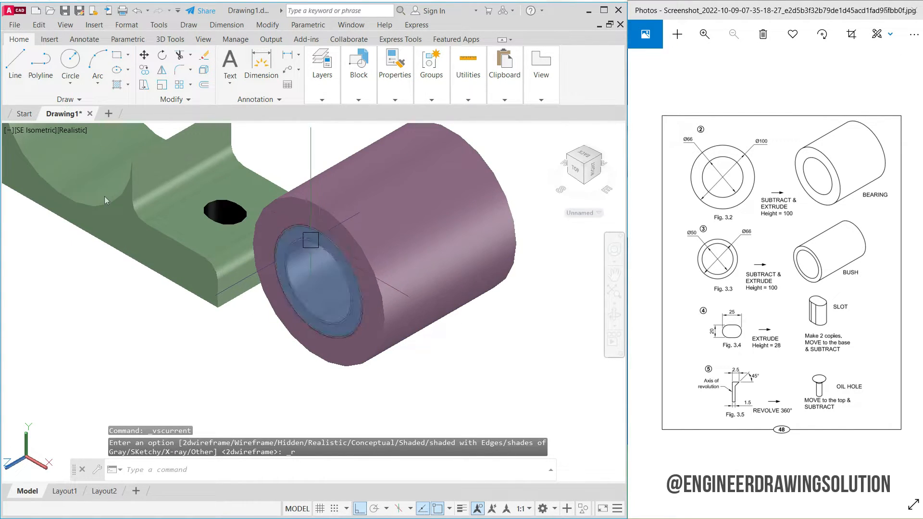
scroll(388, 216, "down", 3)
Step: Switch the assembled bearing and bush to the Front view in the 2D Wireframe visual style
left_click(34, 131)
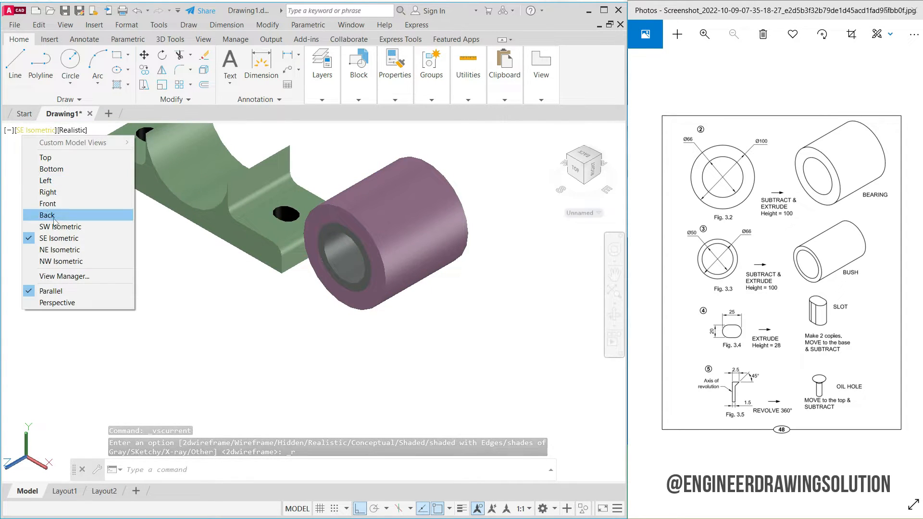
left_click(56, 204)
left_click(48, 131)
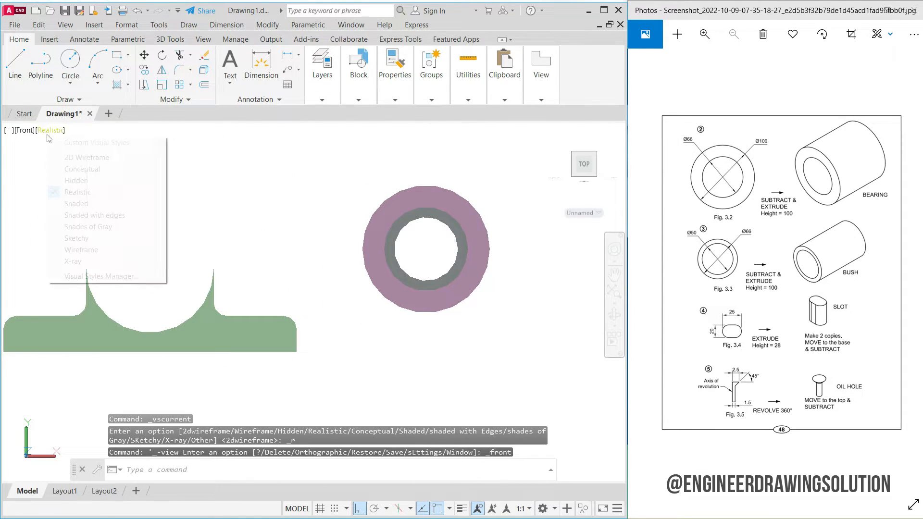
left_click(82, 162)
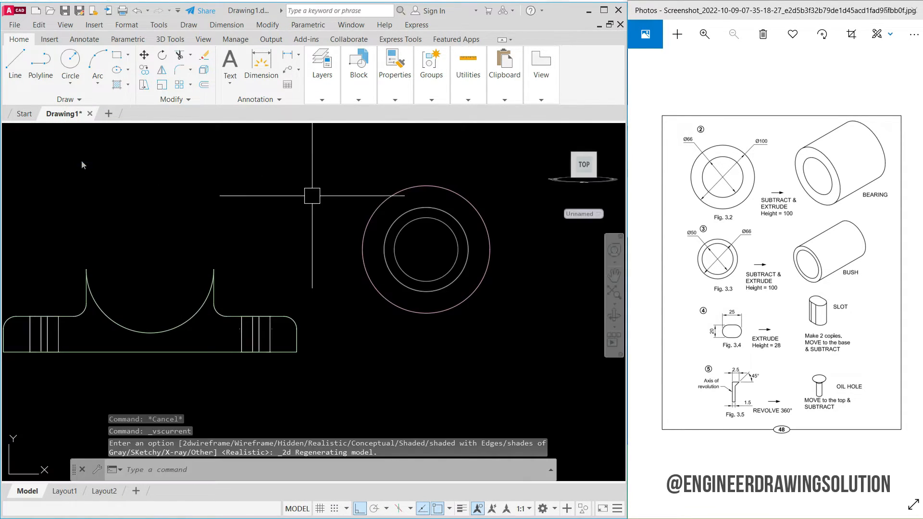
Step: Draw a line from the common centre up to the outer circle's top quadrant, continuing 2.5 horizontally to the right
left_click(15, 63)
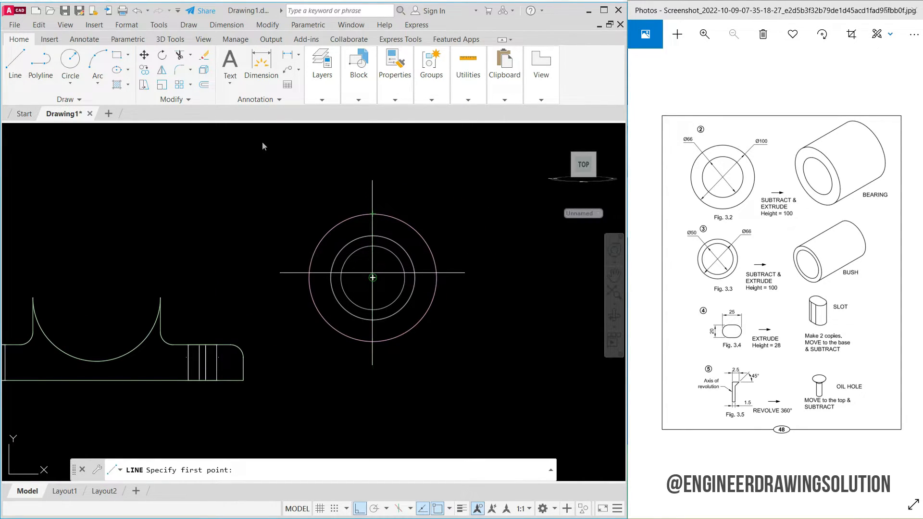
left_click(373, 277)
scroll(373, 220, "up", 3)
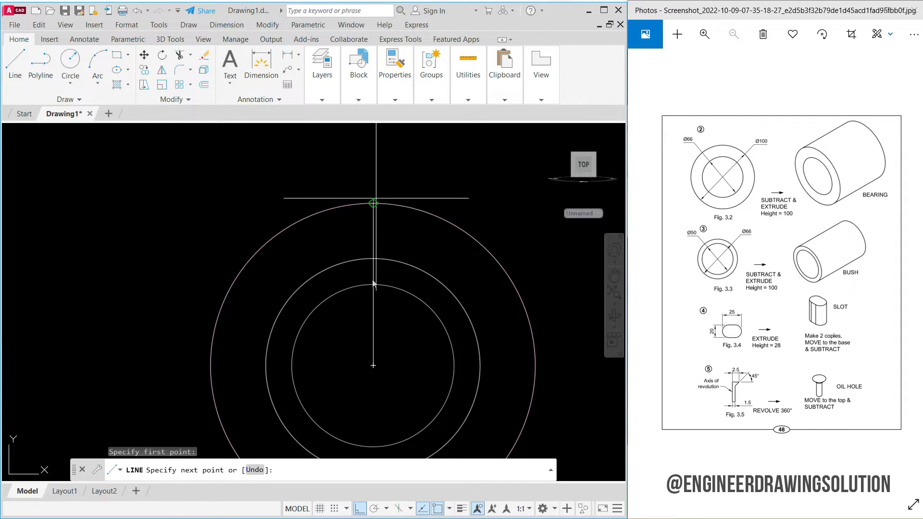
left_click(373, 203)
scroll(380, 206, "up", 2)
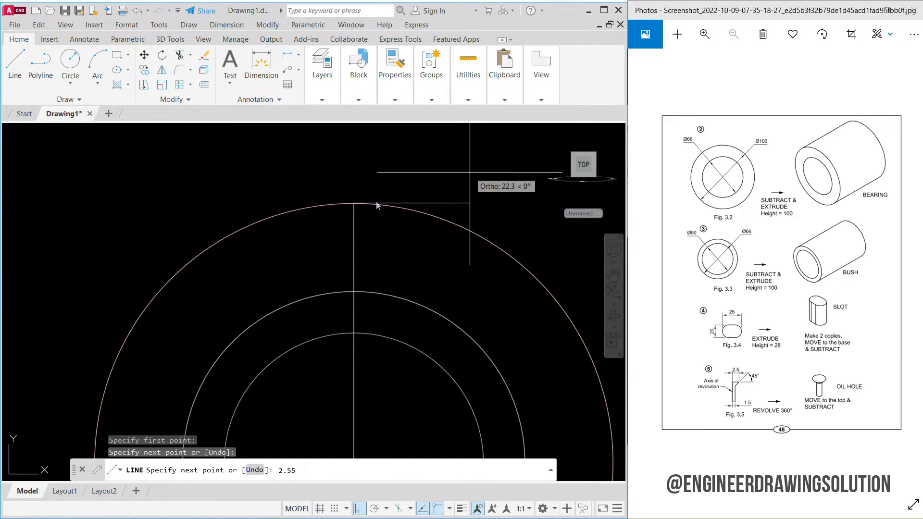
key("Return")
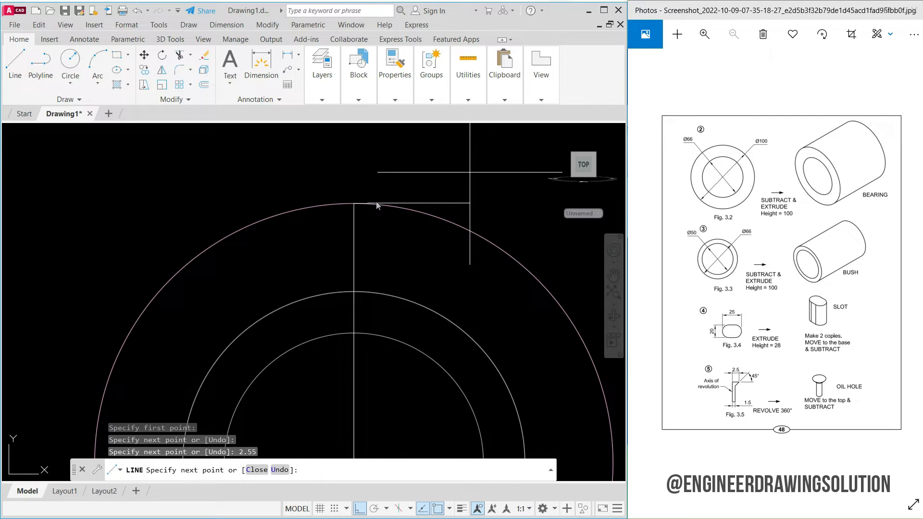
key("ctrl+z")
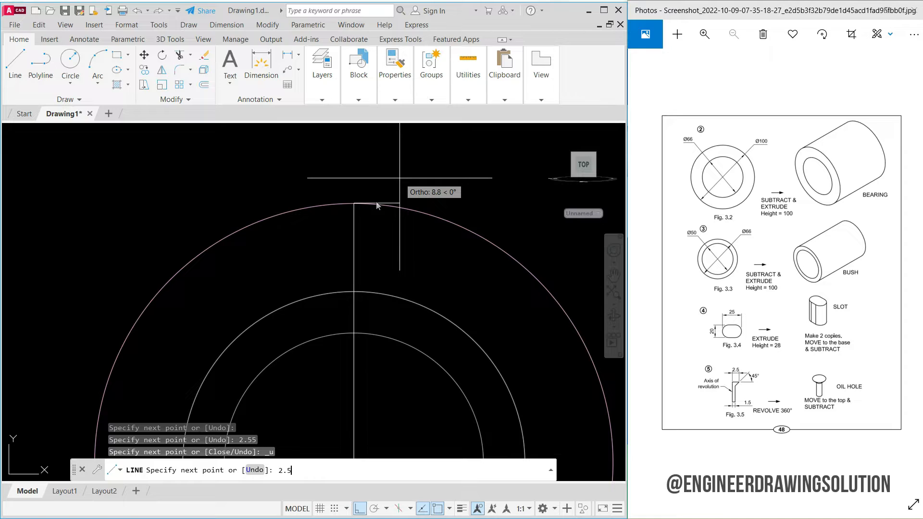
key("Return")
scroll(376, 206, "up", 5)
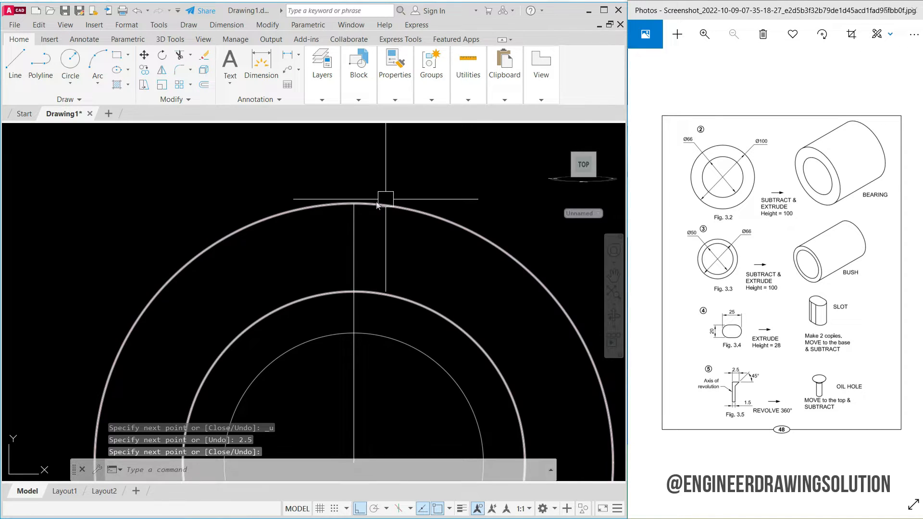
scroll(376, 205, "down", 5)
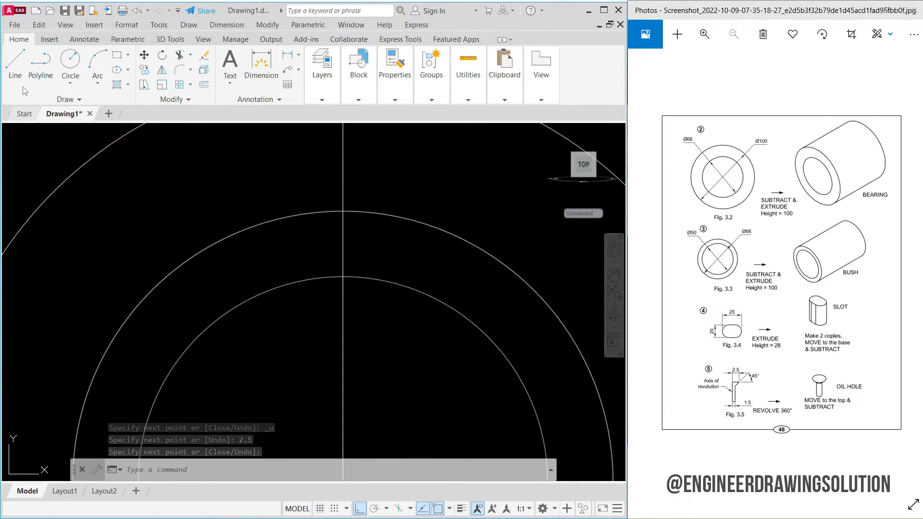
left_click(15, 63)
left_click(343, 278)
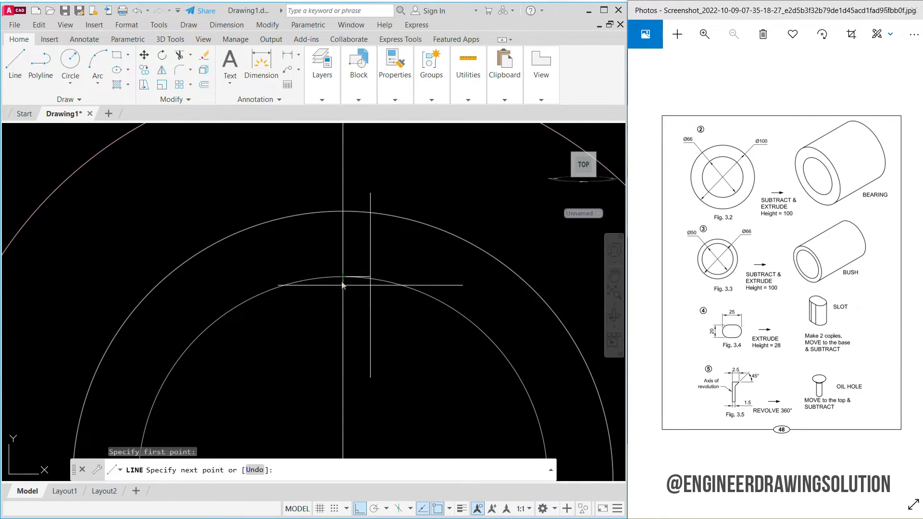
scroll(415, 293, "up", 4)
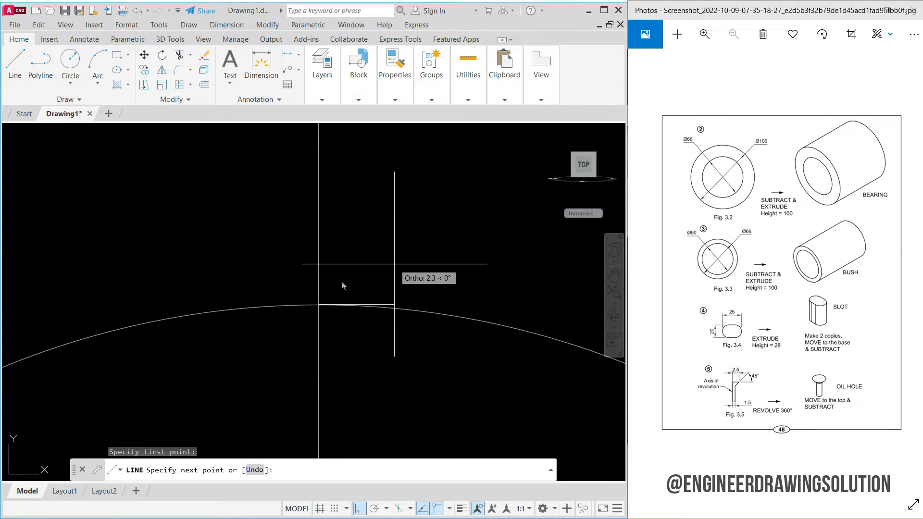
scroll(392, 285, "down", 2)
key("Escape")
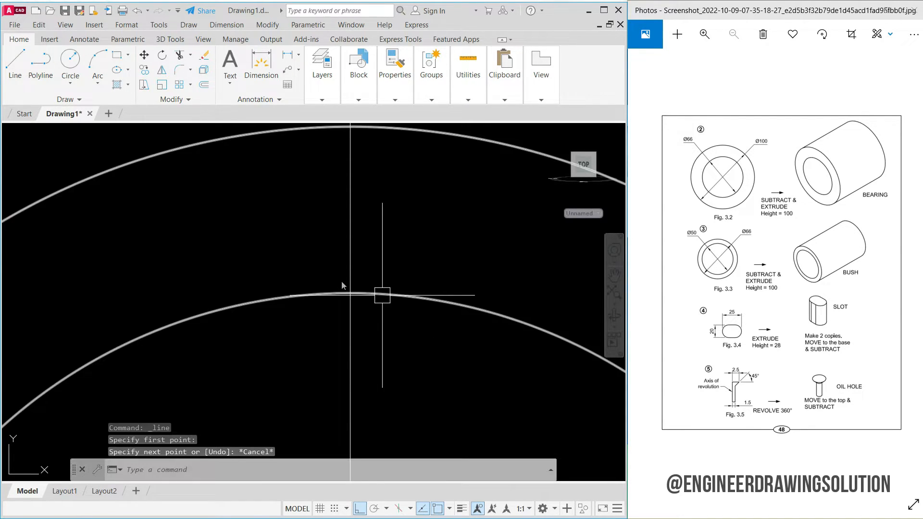
Step: Draw a line from the vertical axis just below the inner circle's top, 1.5 to the right and vertically up past the outer circle
left_click(8, 78)
left_click(351, 309)
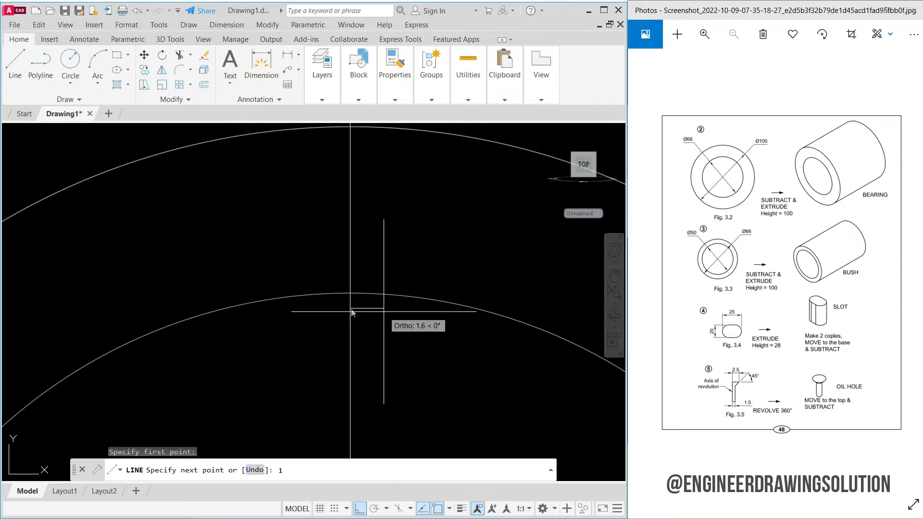
key("Return")
middle_click_drag(392, 176, 379, 272)
middle_click_drag(384, 157, 342, 339)
middle_click_drag(355, 175, 332, 322)
scroll(332, 321, "down", 1)
scroll(325, 224, "up", 1)
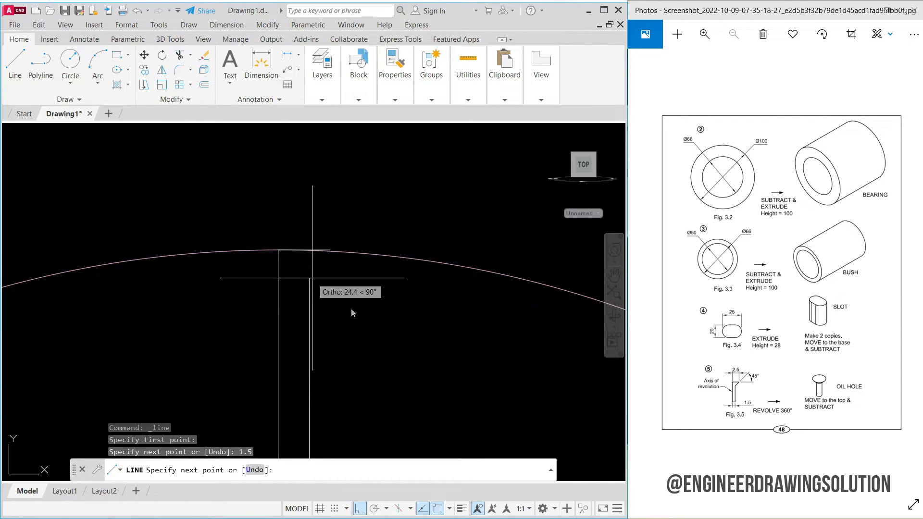
left_click(312, 203)
key("Return")
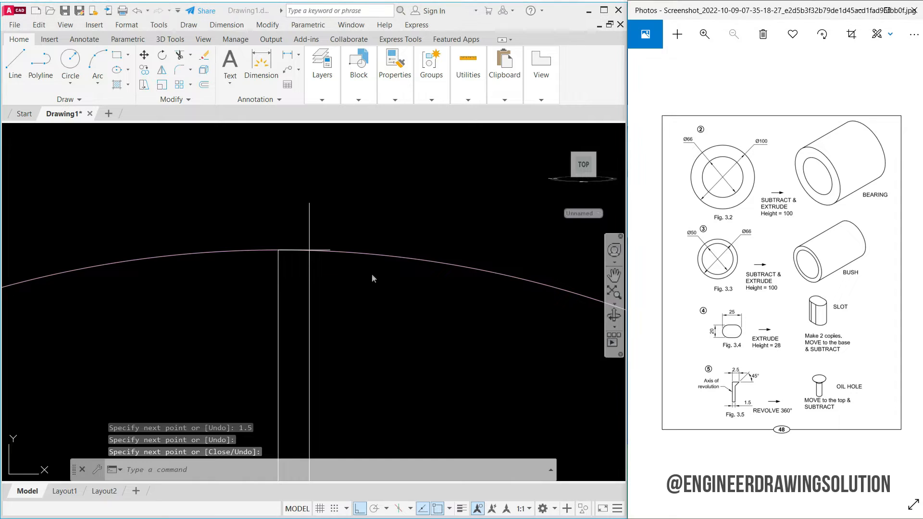
Step: With polar tracking on, draw a 45° line from the free end of the 2.5 line down and left across the inner vertical line
left_click(375, 509)
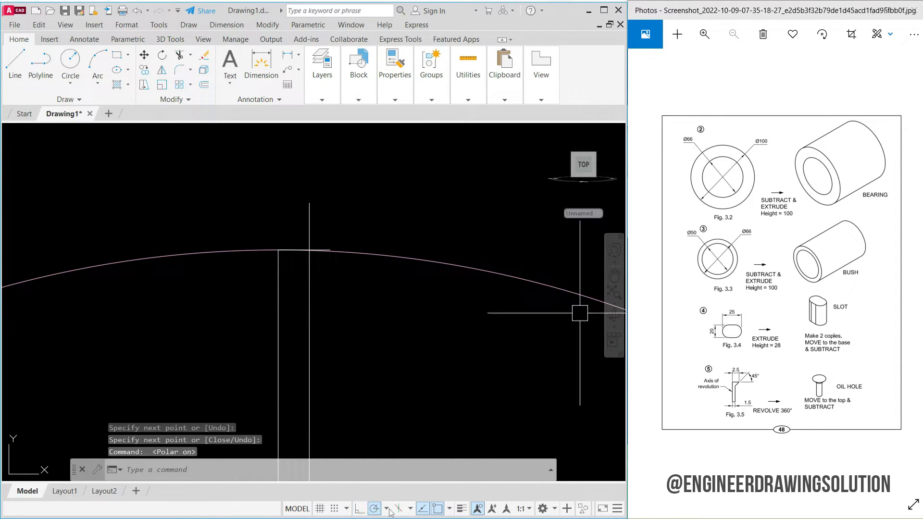
left_click(387, 510)
left_click(420, 387)
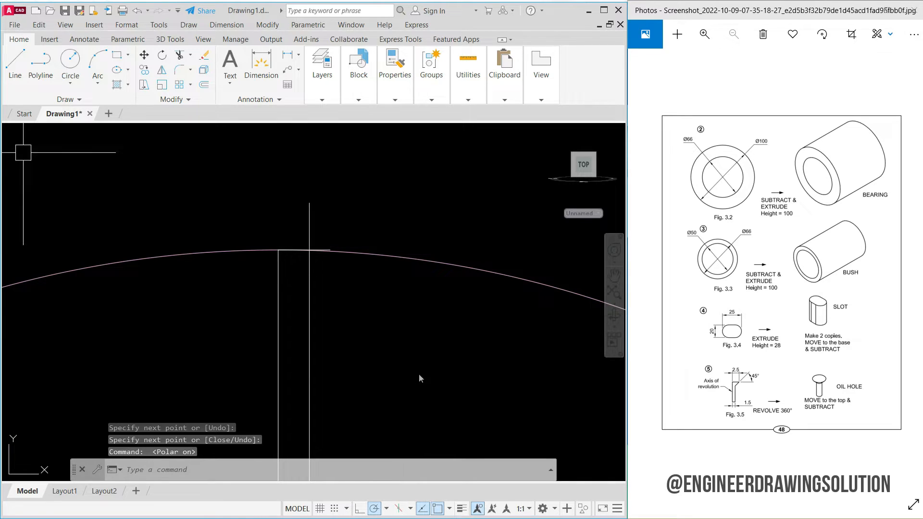
left_click(16, 77)
scroll(295, 259, "up", 3)
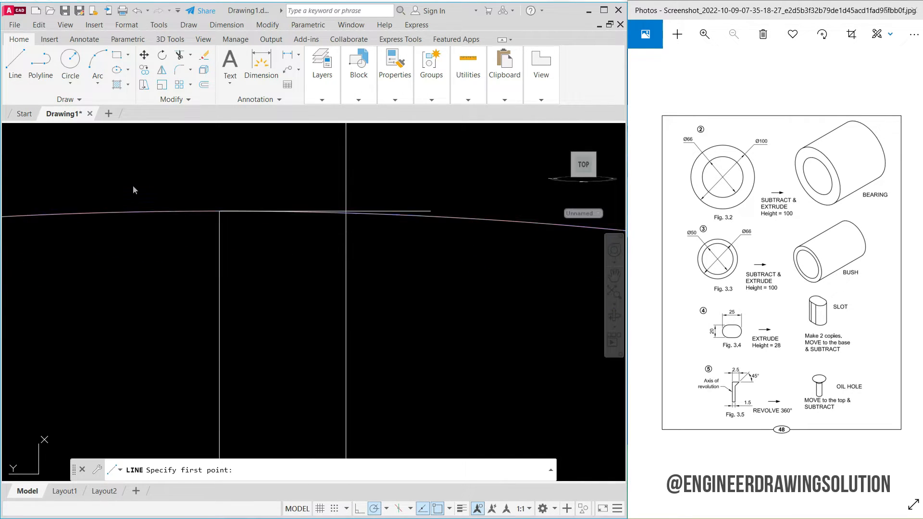
left_click(430, 211)
left_click(306, 334)
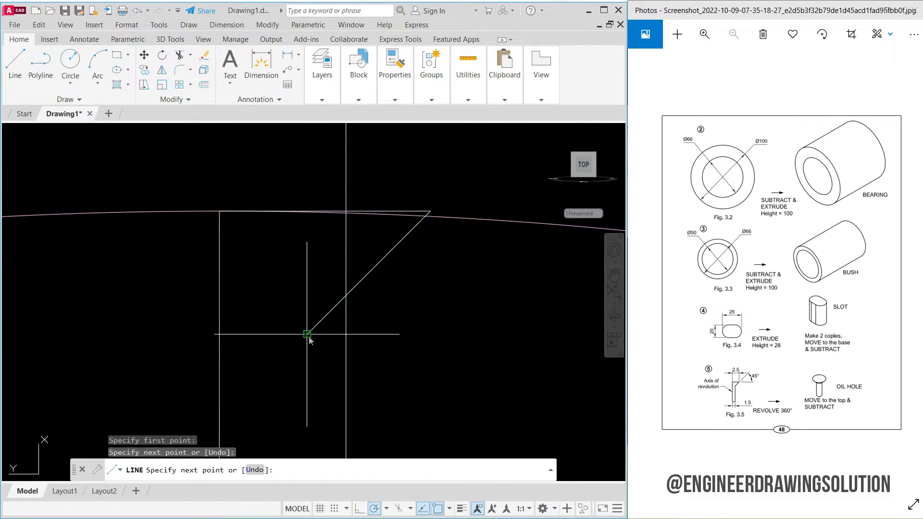
key("Return")
Step: Trim the overshooting sloped line and the vertical line between slope and top edge, and erase the leftover vertical piece above
type("tr")
key("Return")
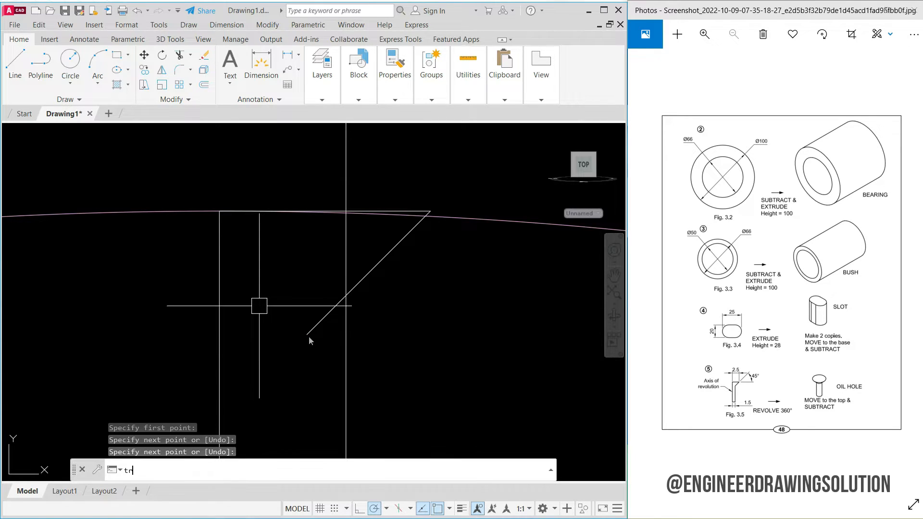
left_click(332, 309)
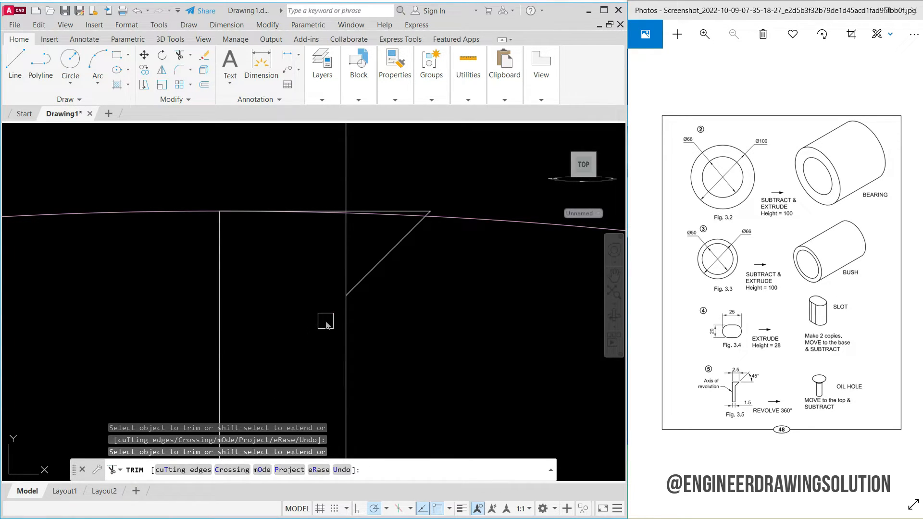
left_click(347, 240)
right_click(414, 168)
left_click(425, 173)
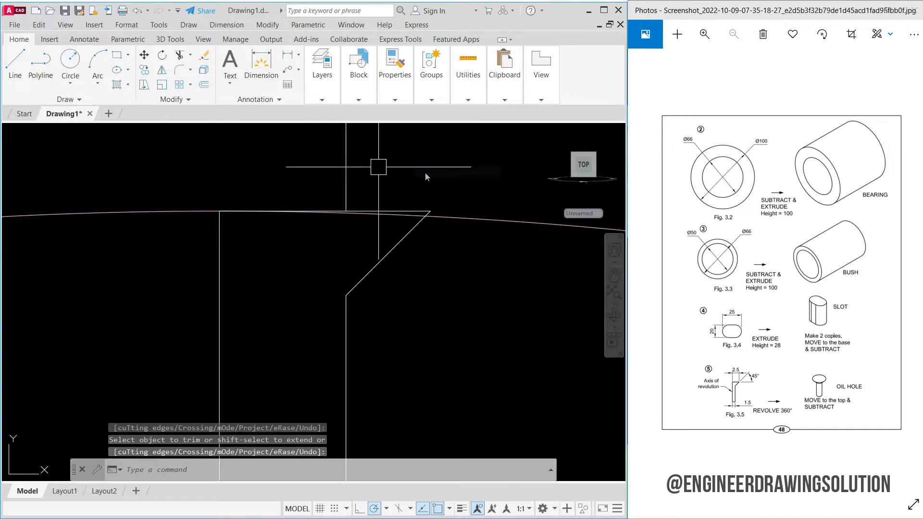
left_click(345, 163)
right_click(261, 171)
left_click(287, 236)
Step: Trim the centre axis line below the short bottom edge of the oil-hole profile
scroll(301, 181, "down", 5)
middle_click_drag(332, 318, 341, 251)
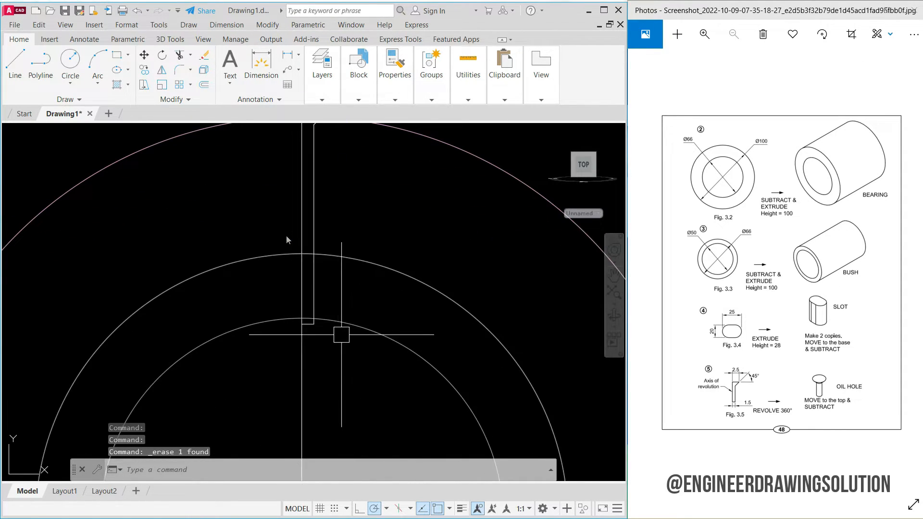
left_click(178, 59)
right_click(344, 258)
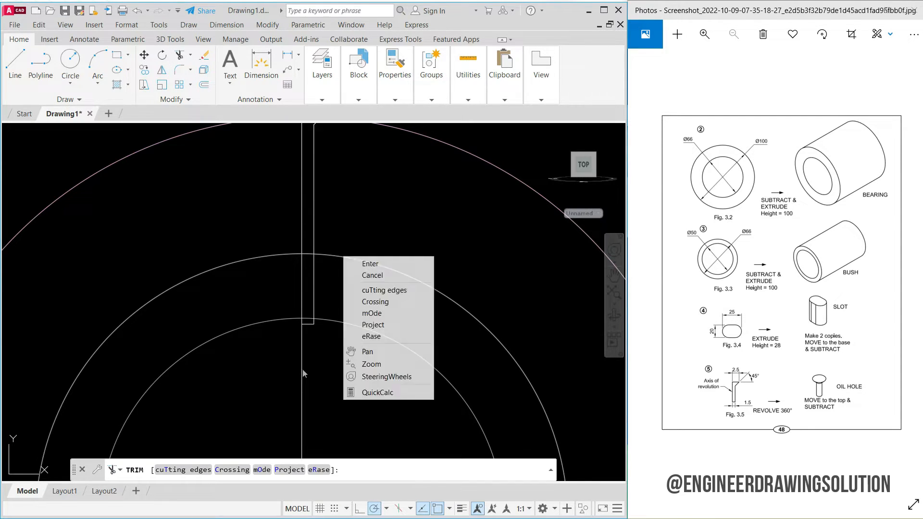
left_click(369, 264)
right_click(352, 274)
left_click(360, 282)
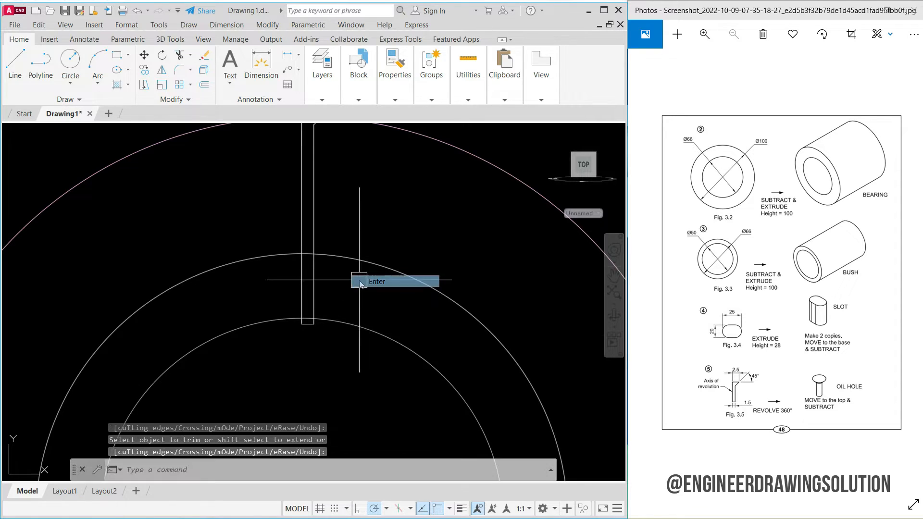
Step: In an orbited view, move the five oil-hole profile lines to empty space to the right of the bearing
middle_click_drag(360, 281, 345, 268, "shift")
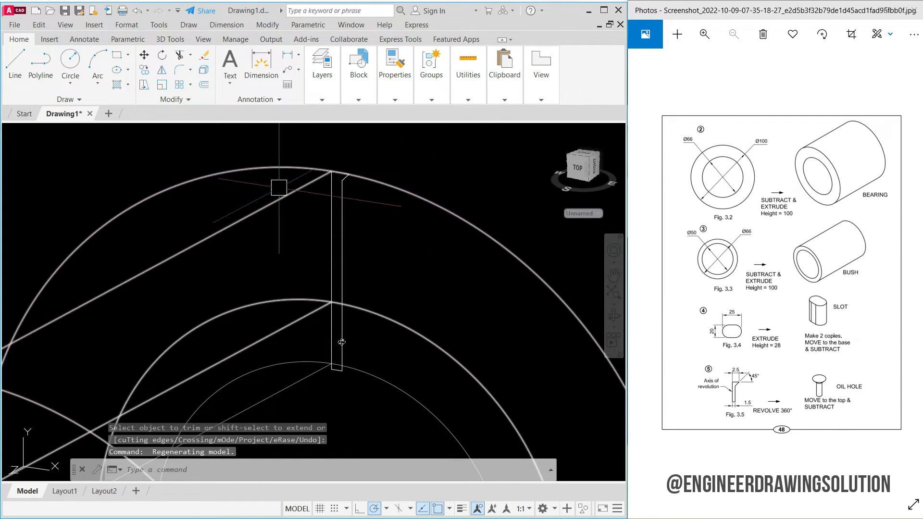
type("m")
key("Return")
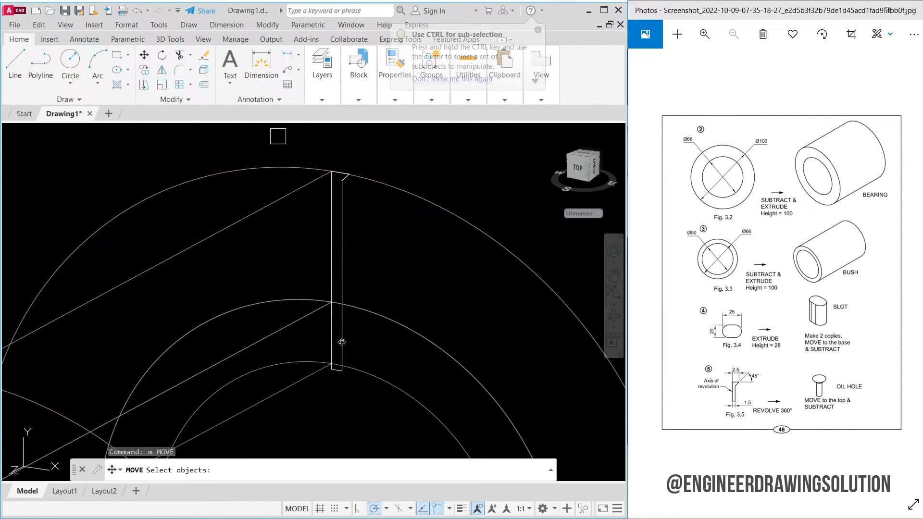
left_click(347, 194)
scroll(339, 183, "up", 8)
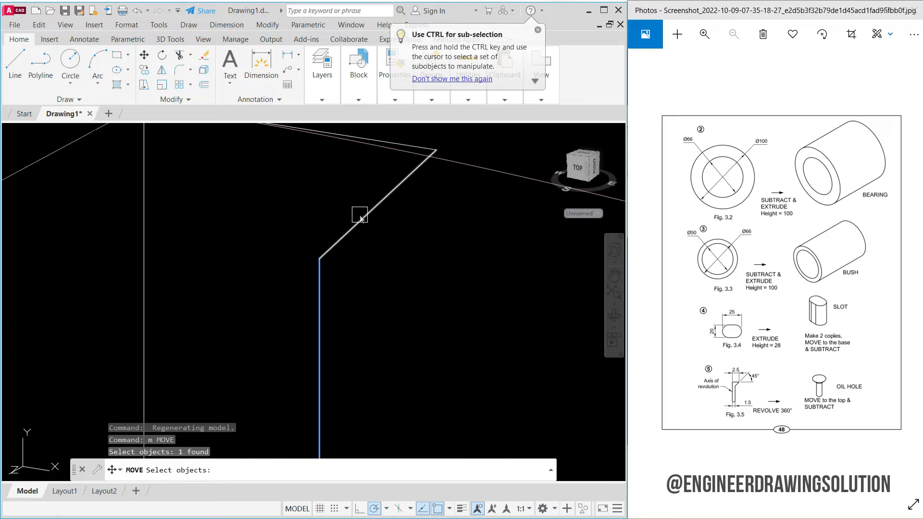
left_click(369, 212)
left_click(436, 147)
left_click(429, 145)
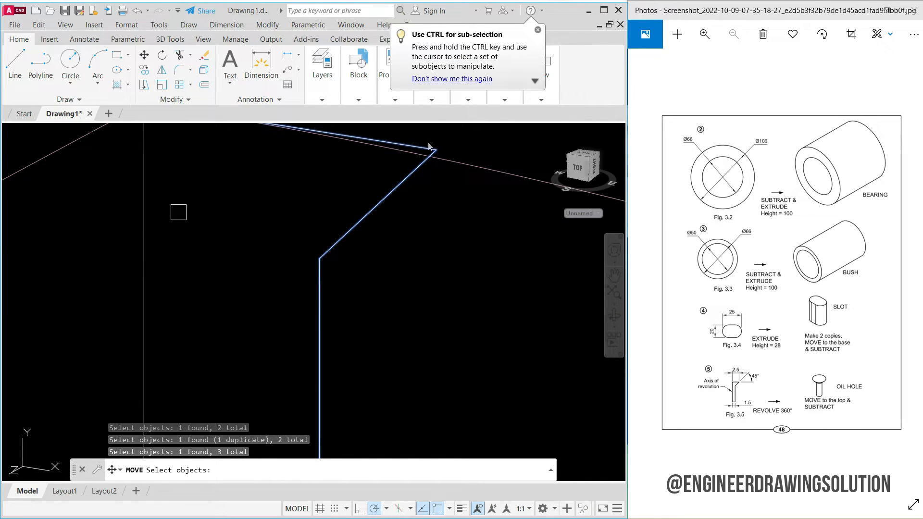
left_click(144, 222)
scroll(213, 178, "down", 4)
middle_click_drag(210, 284, 312, 30)
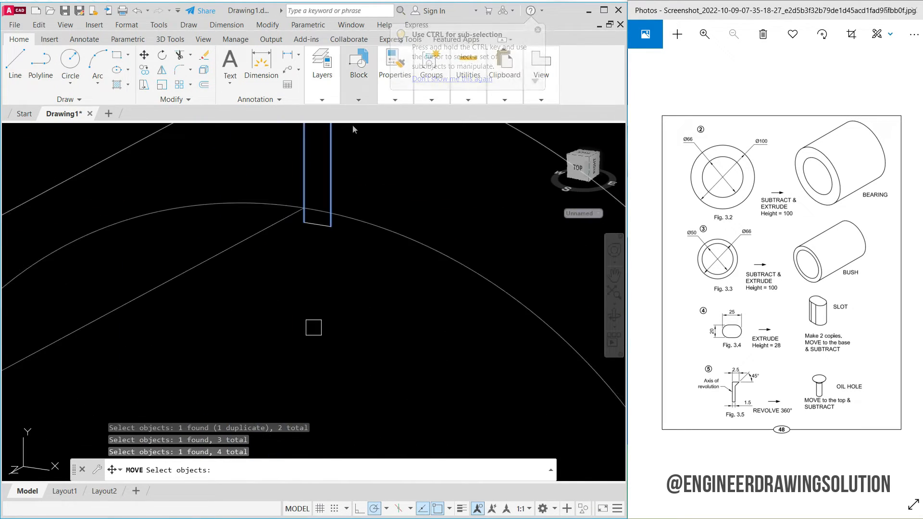
scroll(319, 223, "up", 1)
left_click(318, 225)
key("Return")
left_click(289, 302)
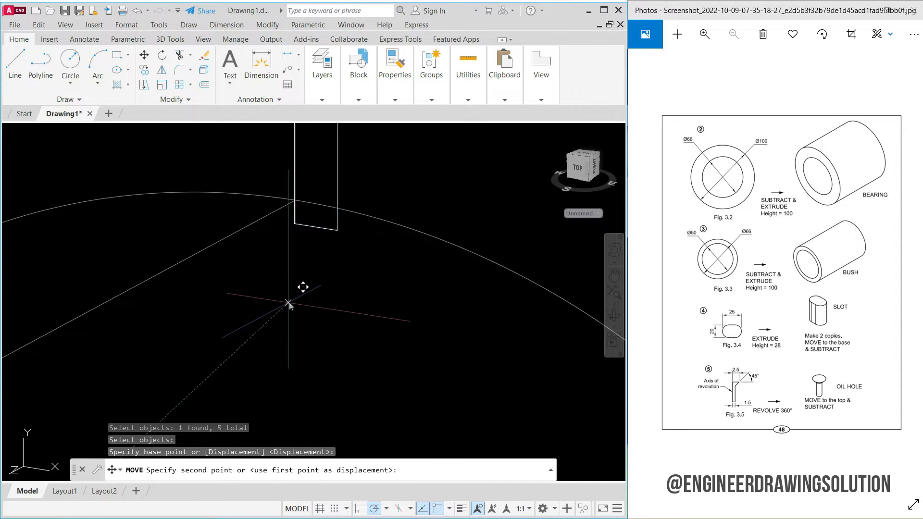
scroll(247, 314, "down", 5)
middle_click_drag(387, 267, 314, 141)
scroll(317, 142, "down", 1)
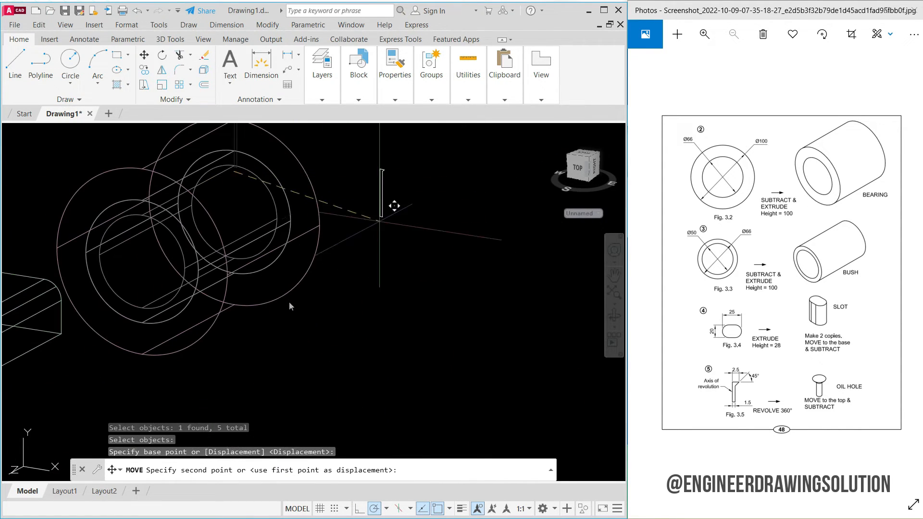
left_click(433, 258)
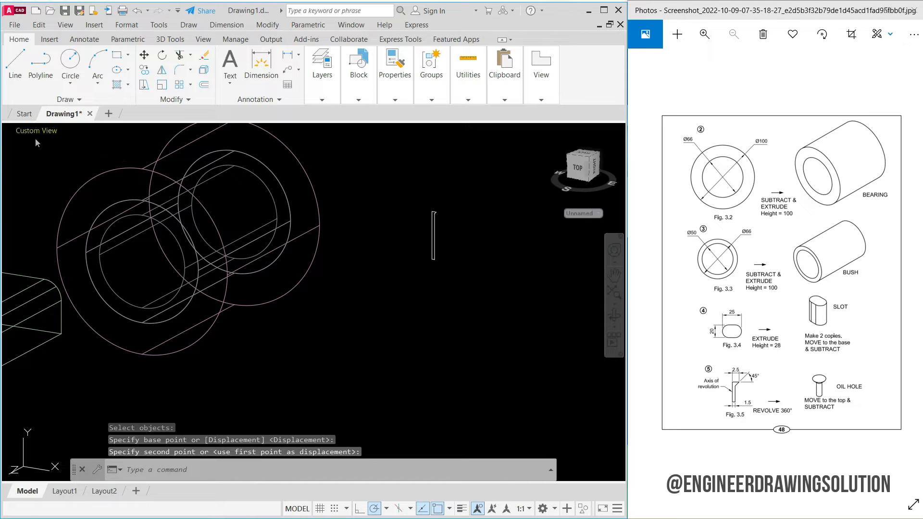
Step: Set the visual style to Realistic after trying Hidden
left_click(37, 131)
left_click(75, 129)
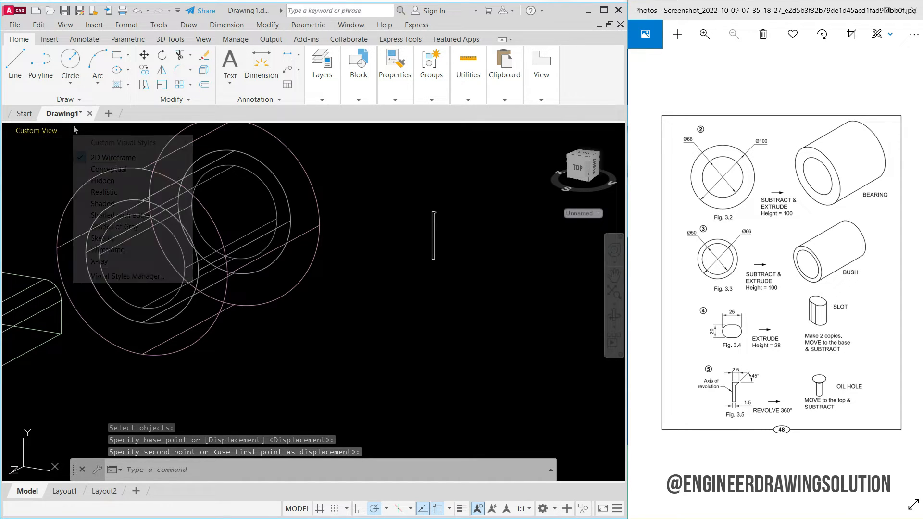
left_click(95, 182)
scroll(366, 248, "down", 4)
left_click(74, 130)
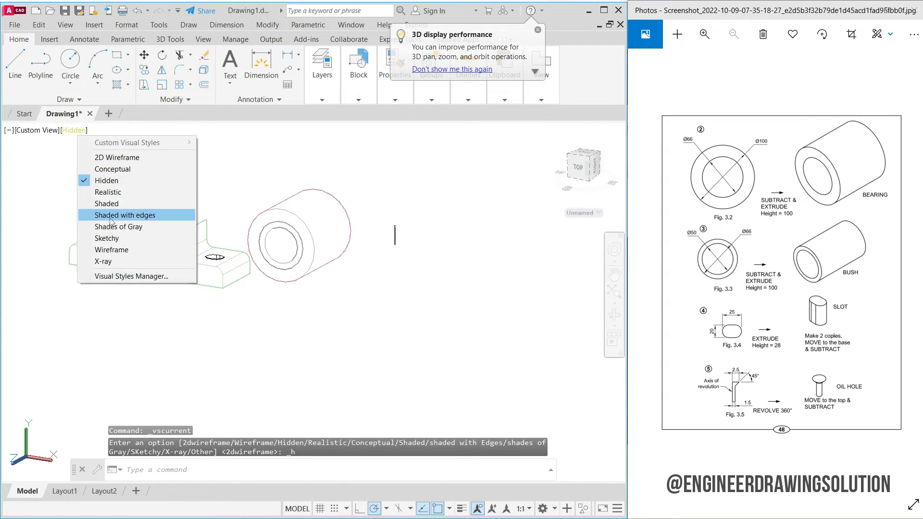
left_click(112, 193)
Step: Convert the closed oil-hole profile lines beside the bearing into a single region
scroll(112, 193, "up", 4)
scroll(112, 194, "up", 5)
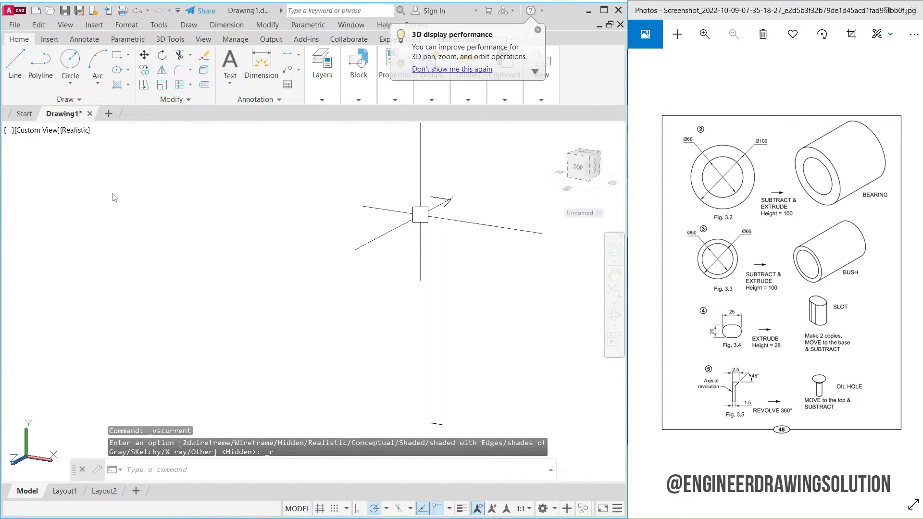
type("reg")
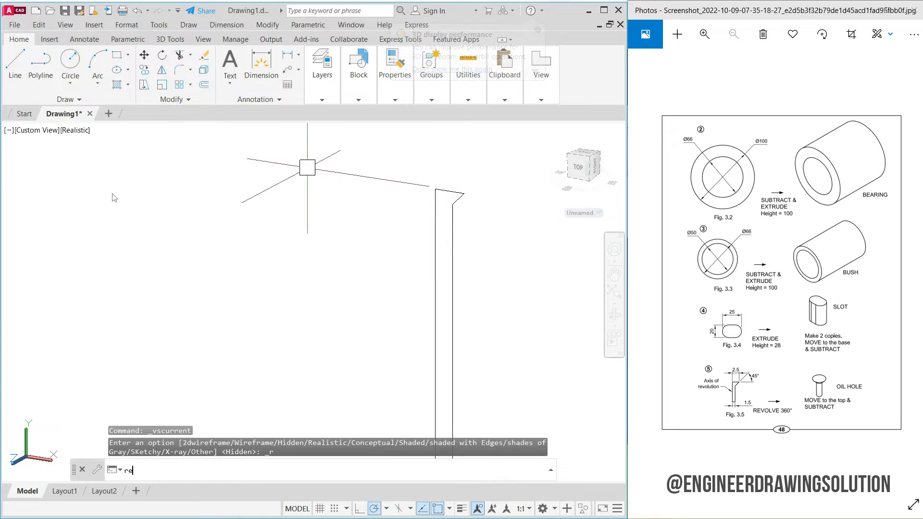
key("Return")
scroll(366, 240, "down", 3)
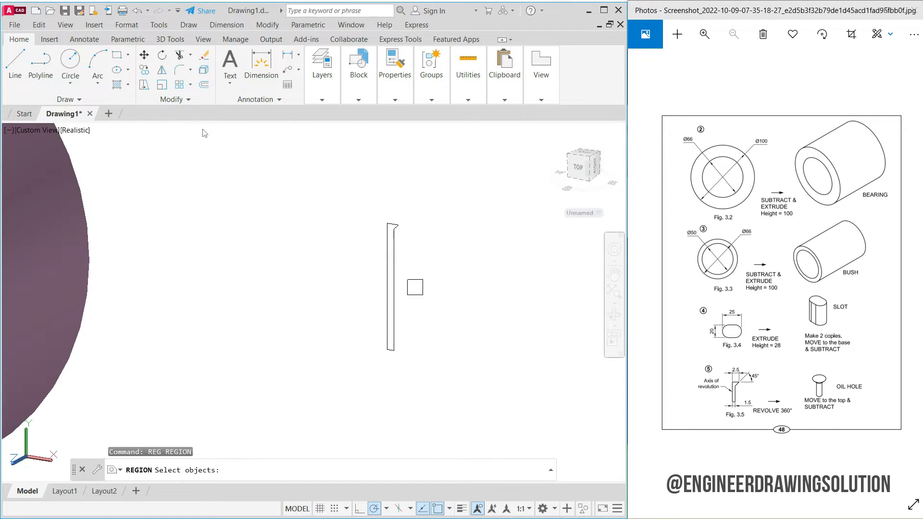
left_click(332, 192)
key("Return")
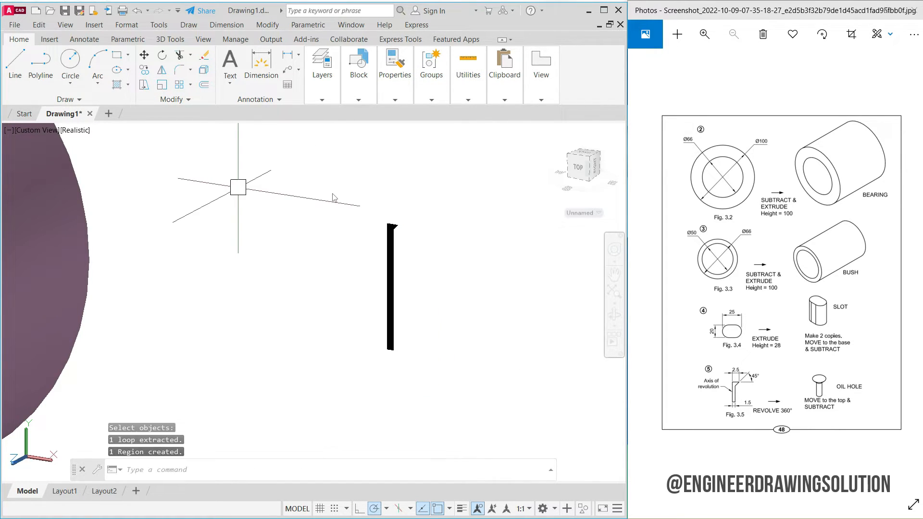
Step: Try to revolve the oil-hole region 36° about its long straight axis edge, and undo the revolve
scroll(335, 198, "up", 3)
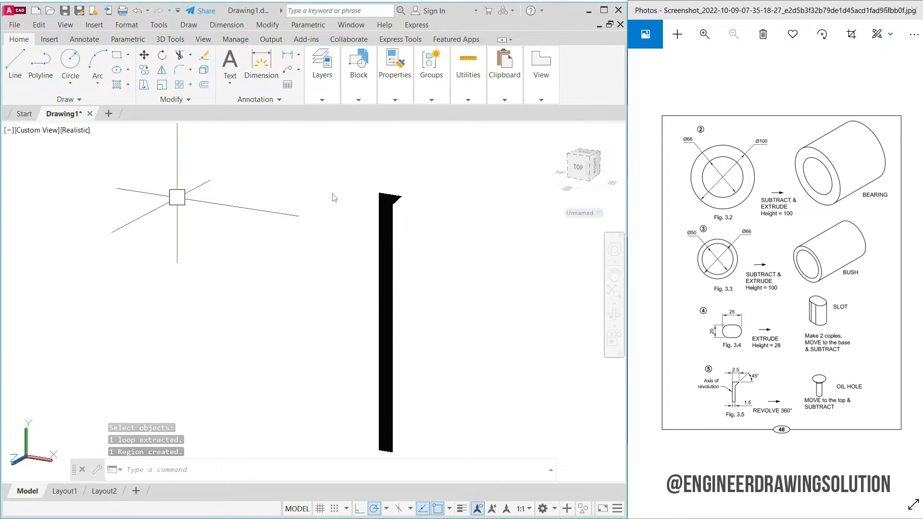
type("rev")
key("Return")
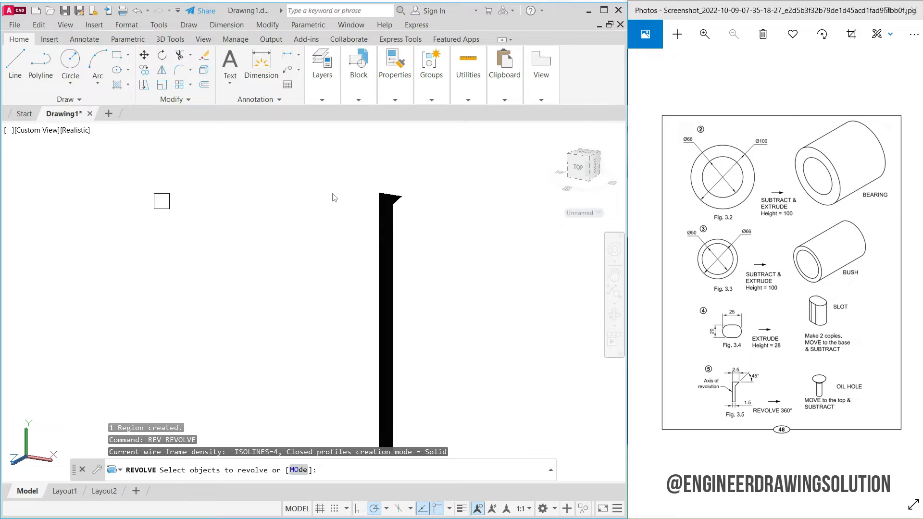
left_click(395, 249)
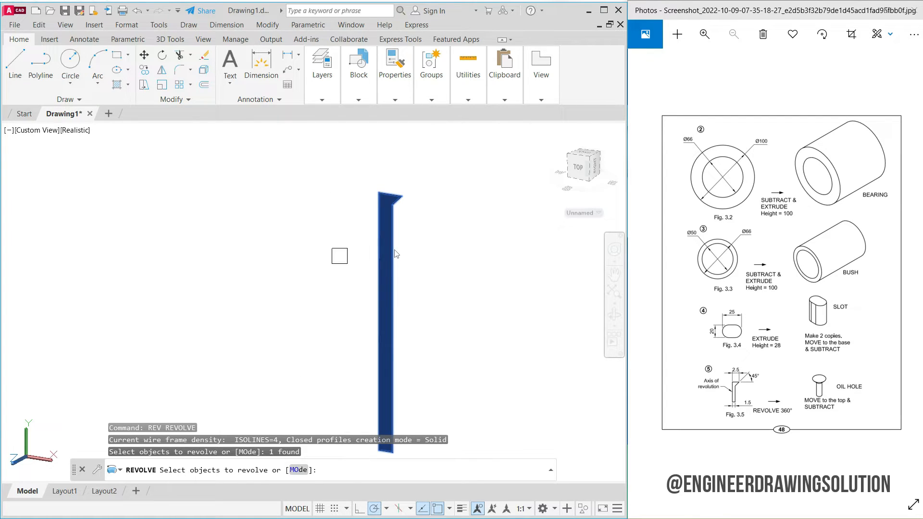
key("Return")
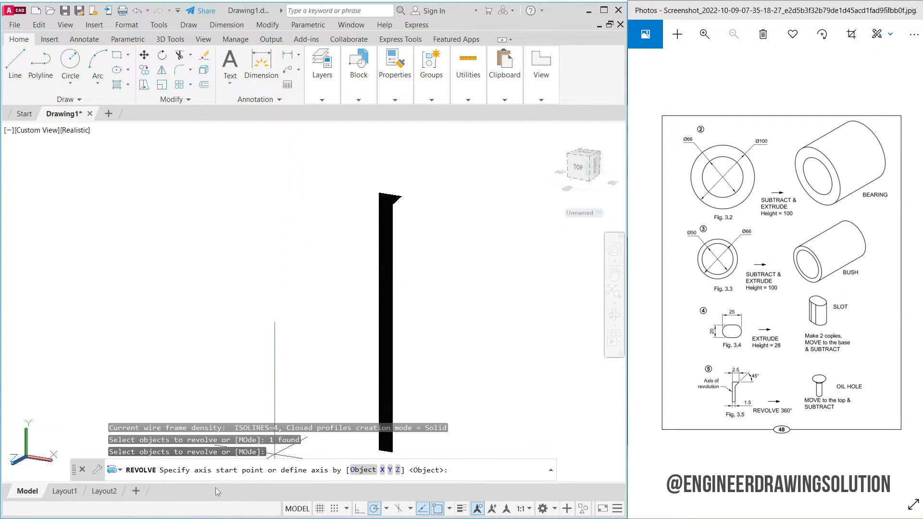
left_click(379, 193)
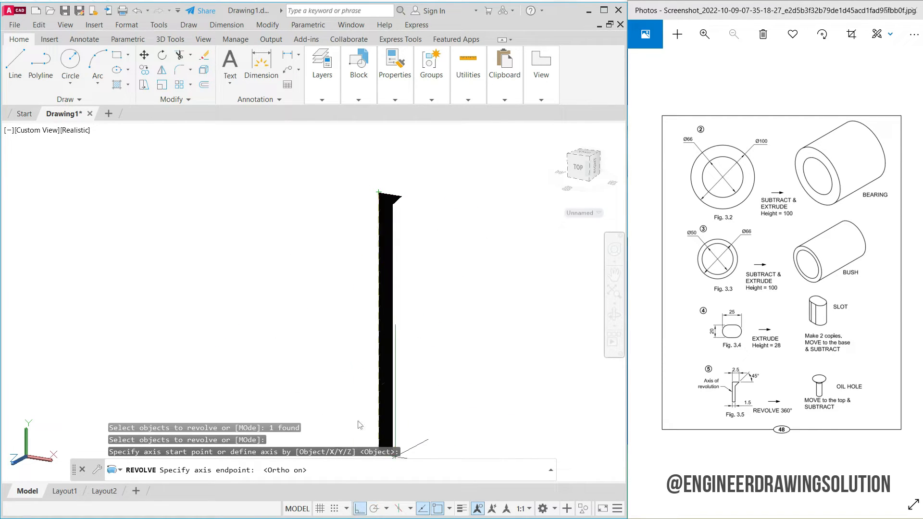
middle_click_drag(395, 456, 393, 393)
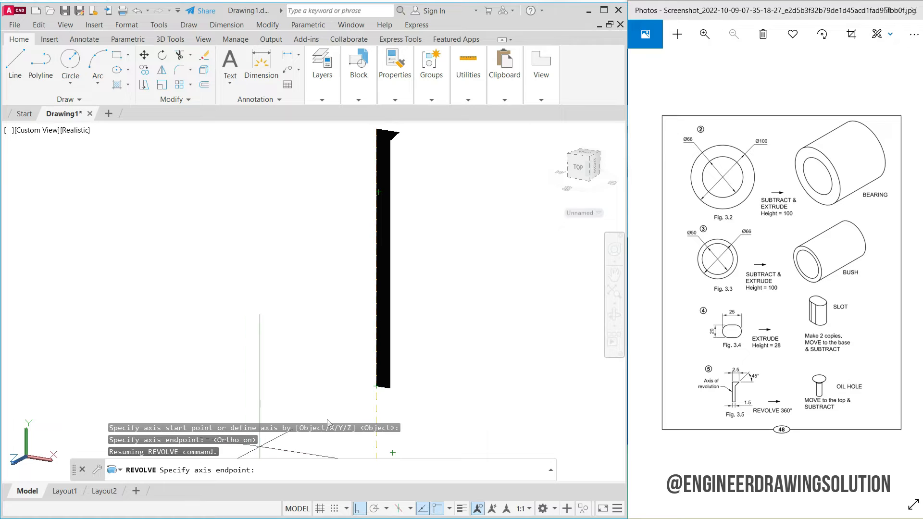
left_click(377, 391)
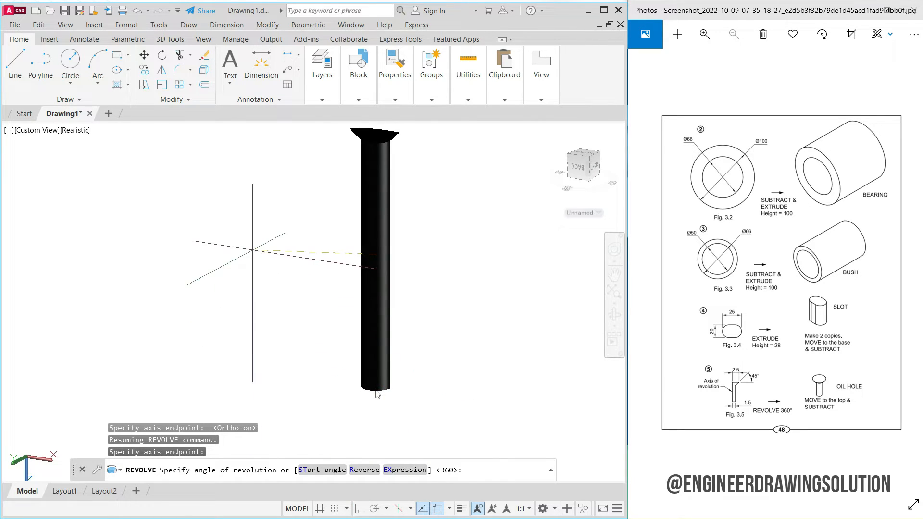
type("36")
key("Return")
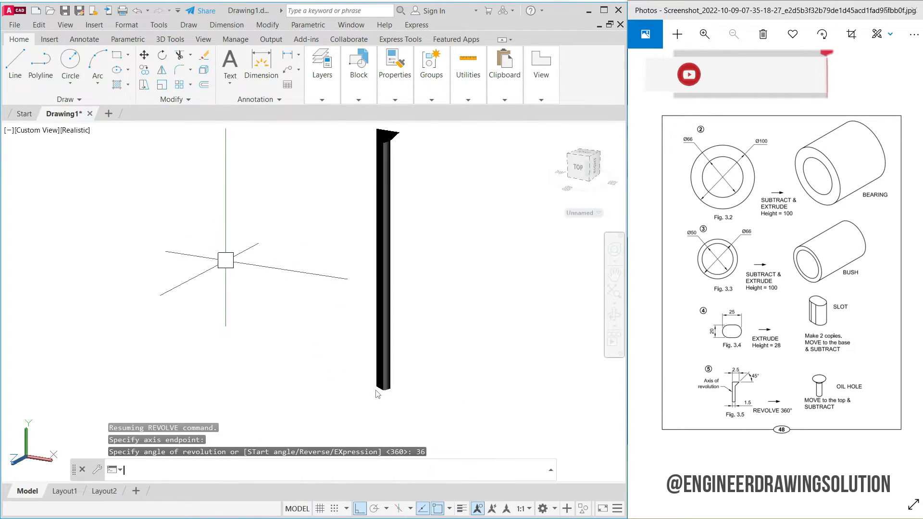
key("ctrl+z")
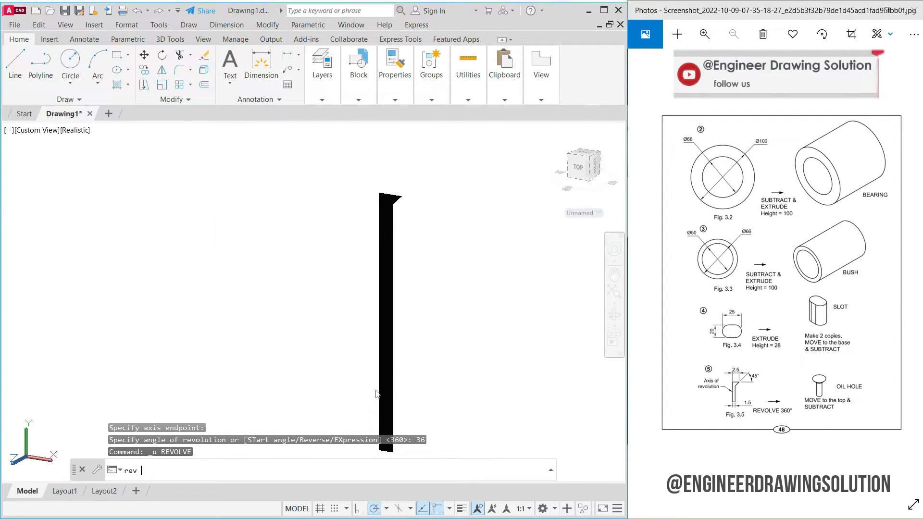
Step: Revolve the oil-hole region 360° about its long straight edge, from the upper corner to the lower corner, with Ortho on
key("Return")
left_click(388, 246)
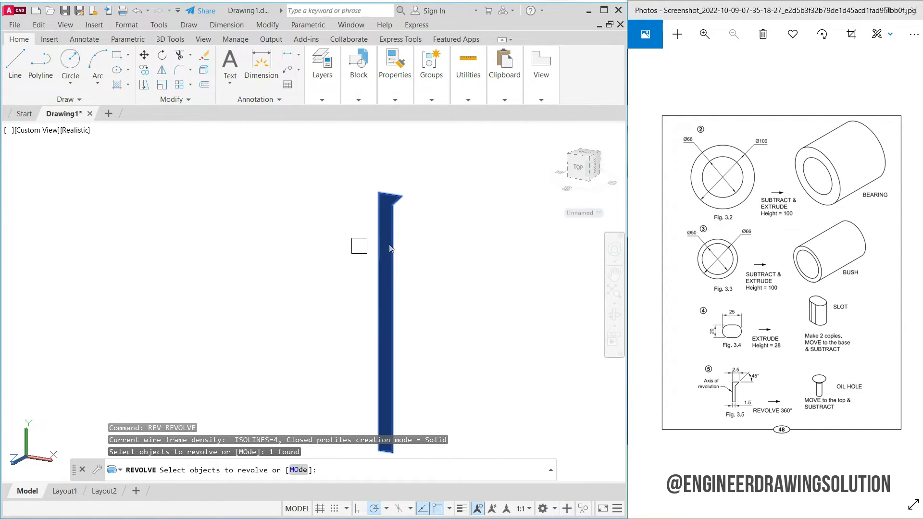
key("Return")
scroll(371, 194, "up", 8)
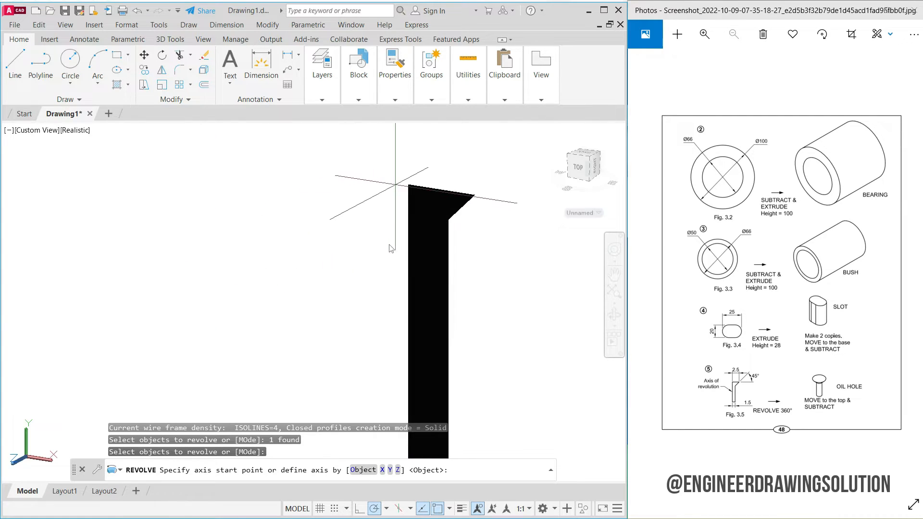
left_click(421, 185)
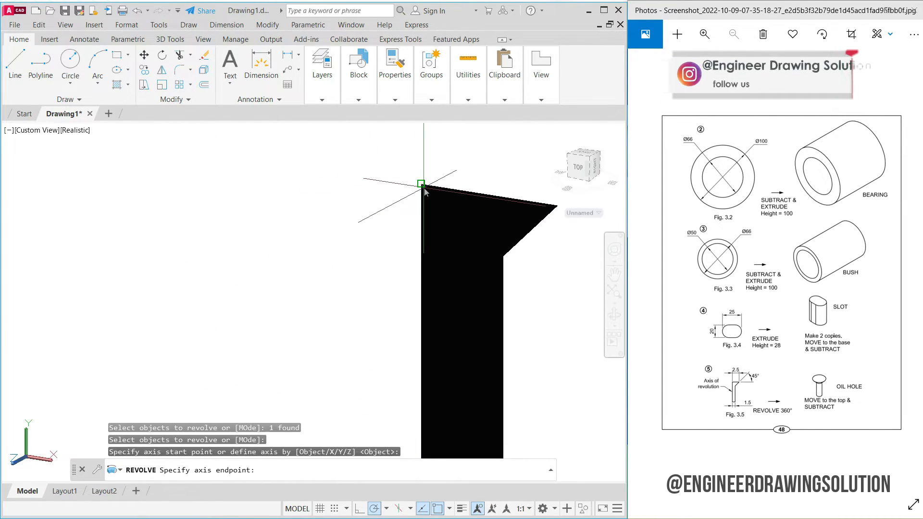
left_click(358, 508)
scroll(293, 228, "down", 4)
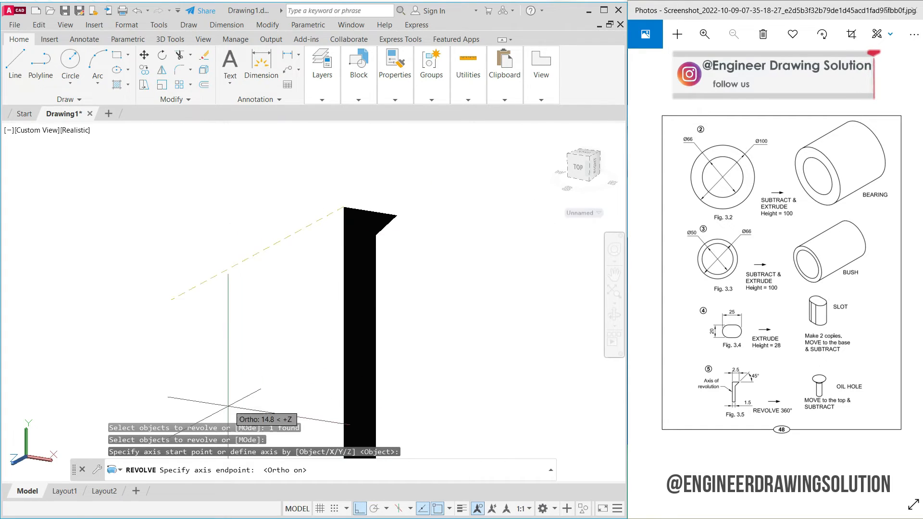
middle_click_drag(227, 406, 271, 288)
middle_click_drag(255, 365, 313, 166)
middle_click_drag(406, 328, 396, 186)
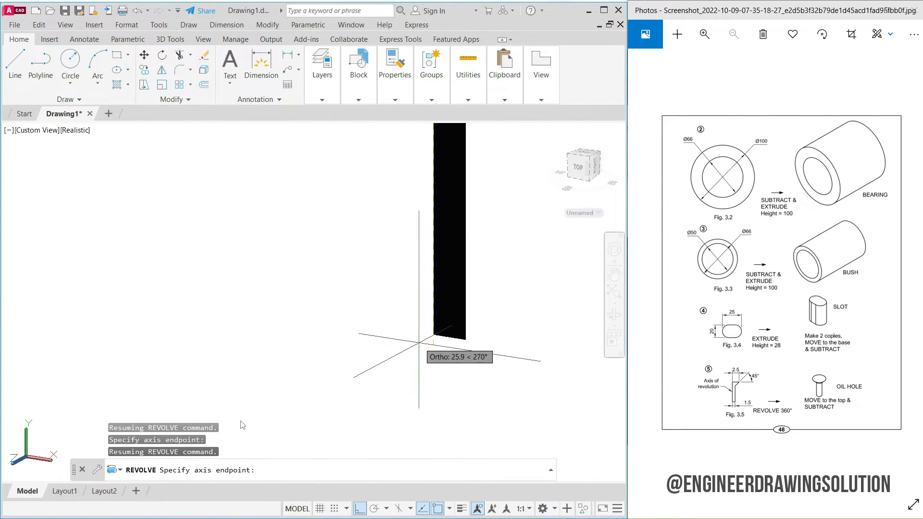
left_click(433, 335)
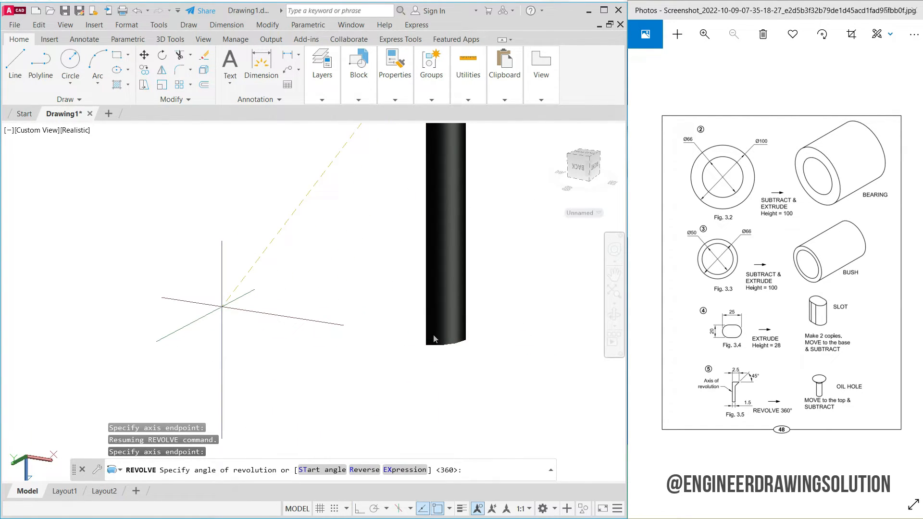
type("360")
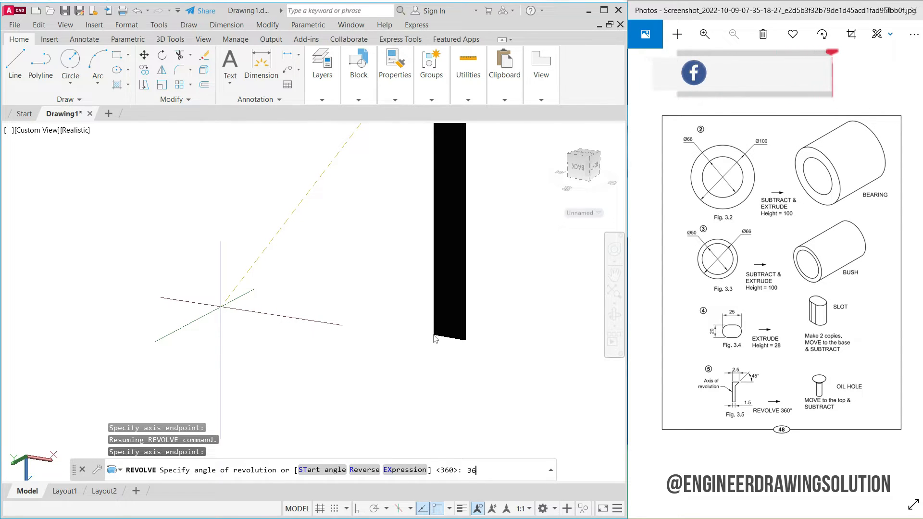
key("Return")
scroll(398, 236, "down", 4)
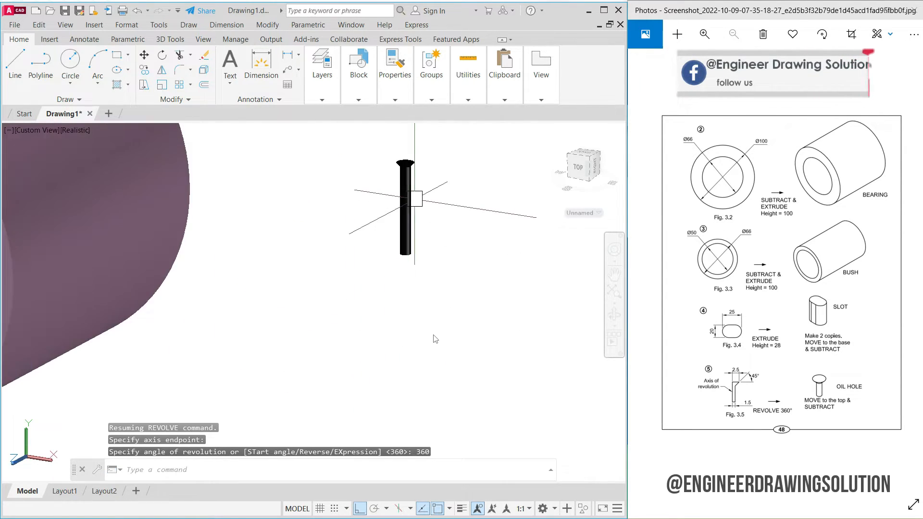
Step: Set the colour of the revolved oil-hole solid to light red
middle_click_drag(410, 186, 394, 257)
scroll(393, 258, "up", 2)
left_click(383, 262)
left_click(393, 100)
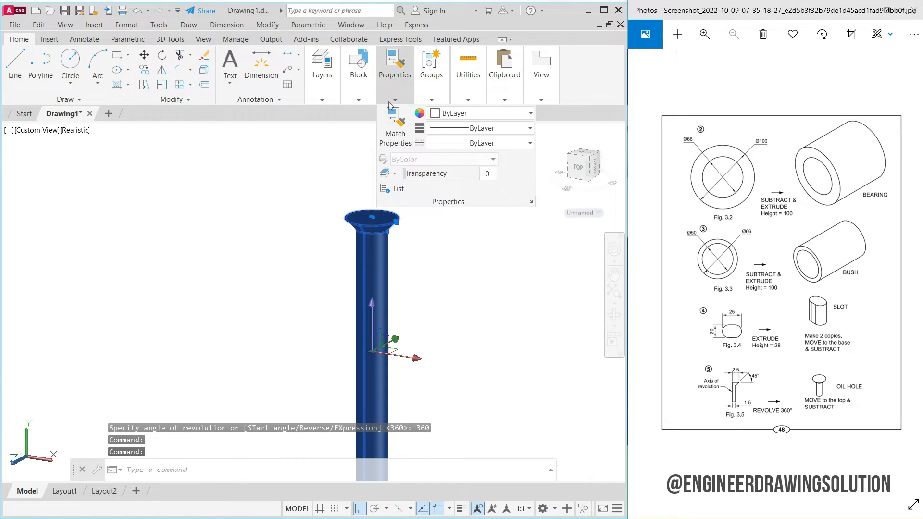
left_click(437, 116)
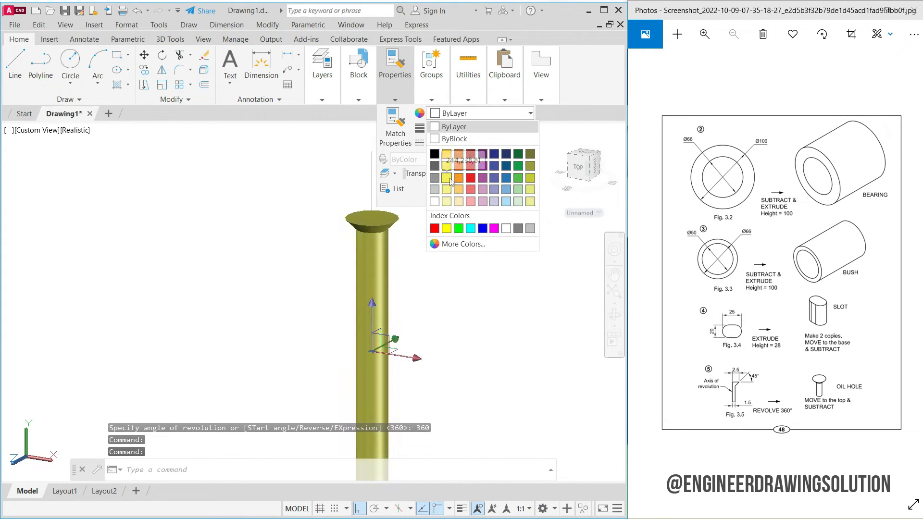
left_click(472, 190)
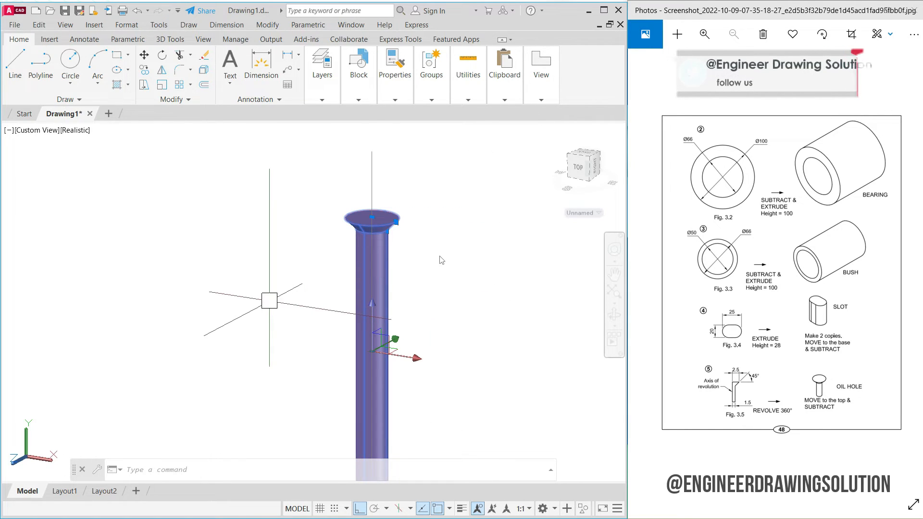
key("Escape")
Step: Switch the visual style to 2D Wireframe with the bearing and the oil-hole solid in view
scroll(362, 288, "down", 8)
scroll(264, 252, "up", 3)
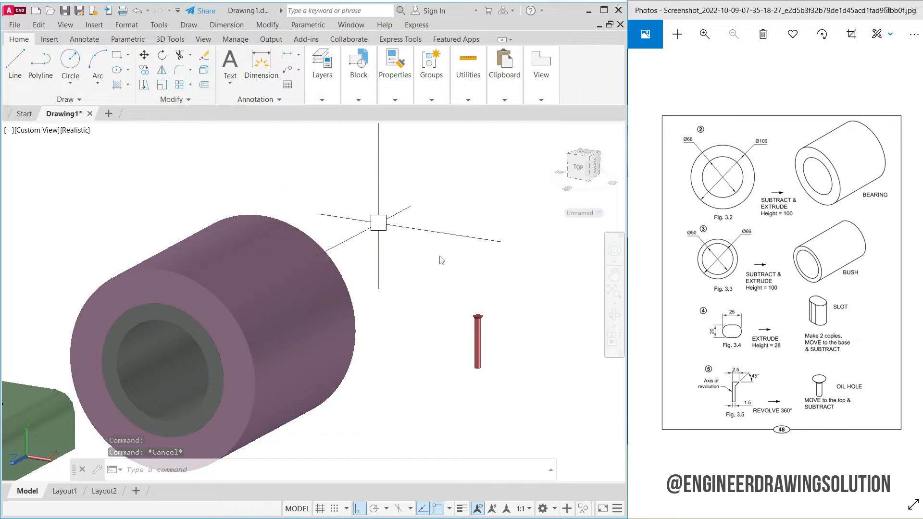
middle_click_drag(376, 222, 378, 209)
left_click(76, 130)
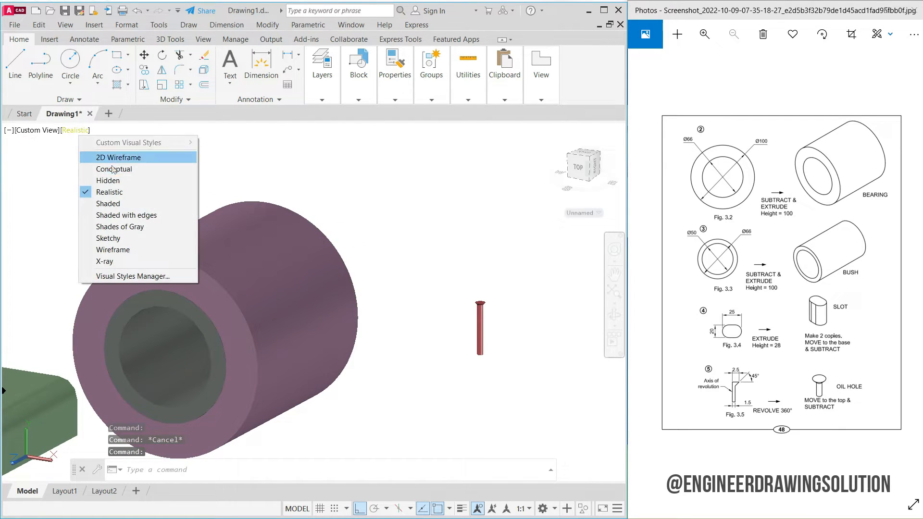
left_click(116, 156)
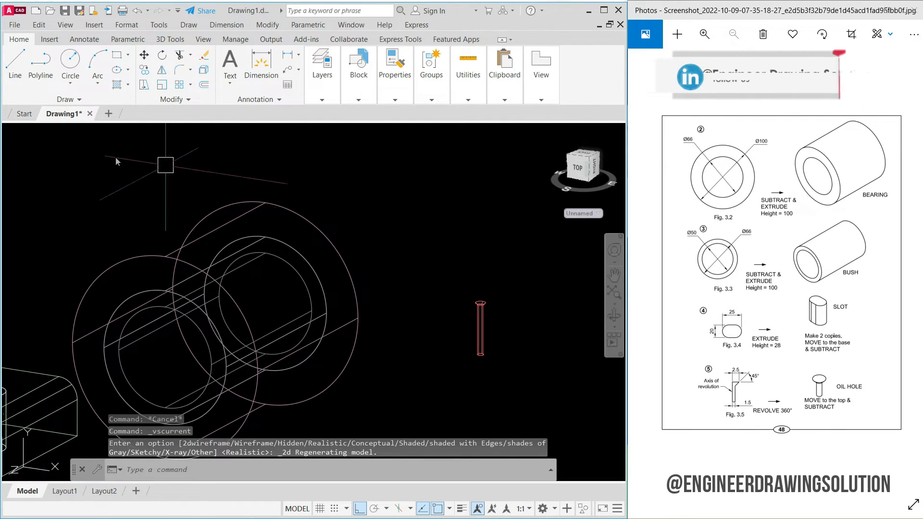
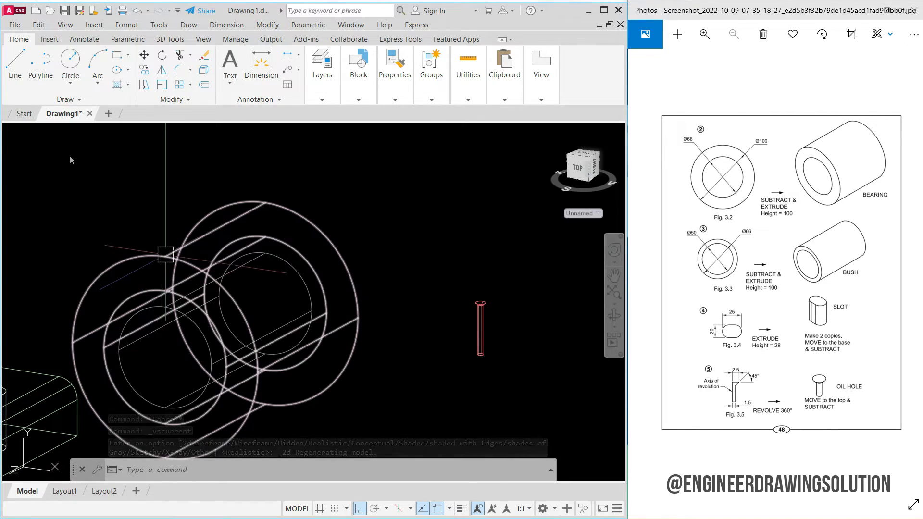
scroll(161, 263, "up", 3)
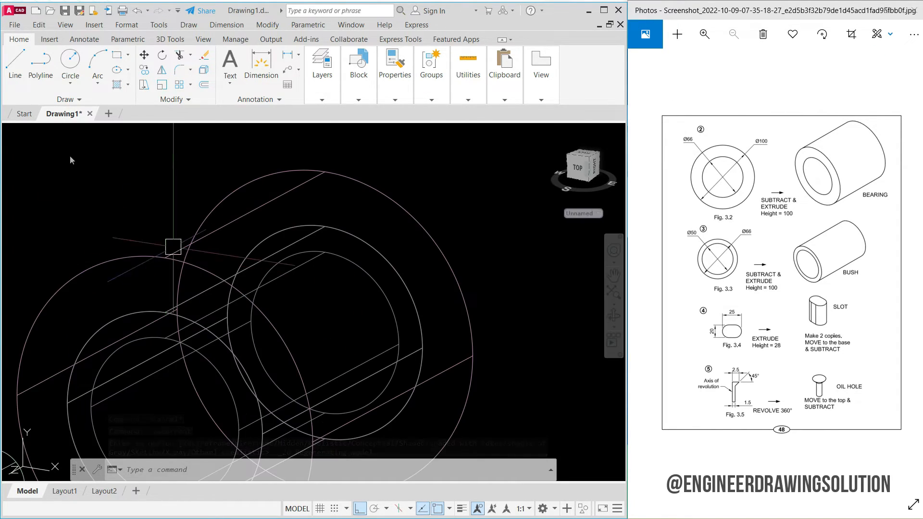
left_click(15, 64)
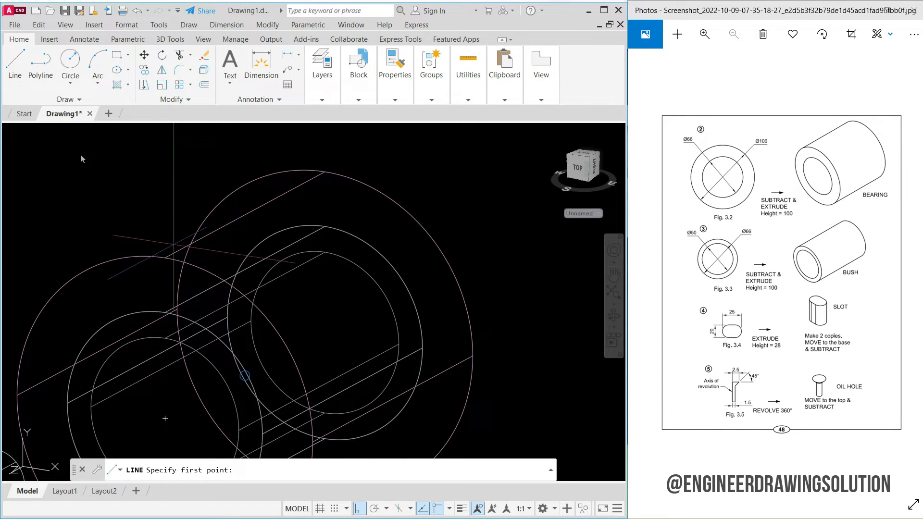
middle_click_drag(165, 258, 168, 212)
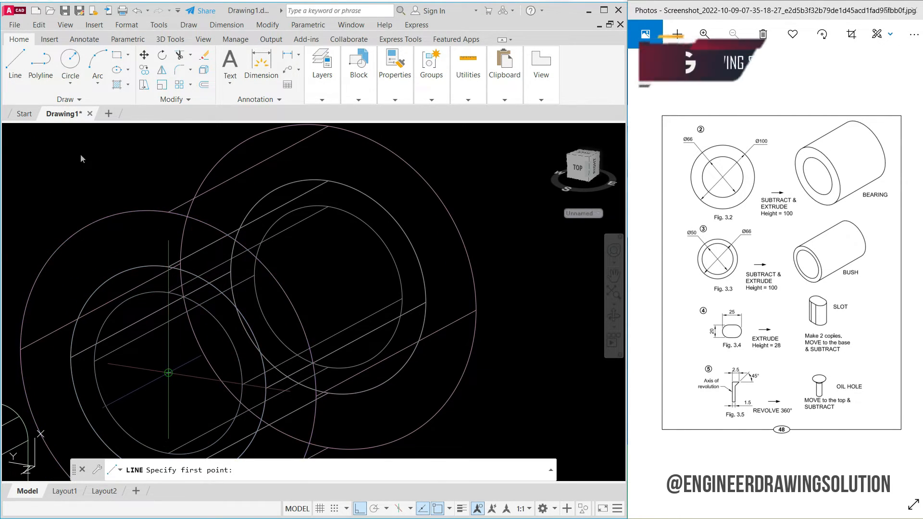
scroll(220, 354, "down", 4)
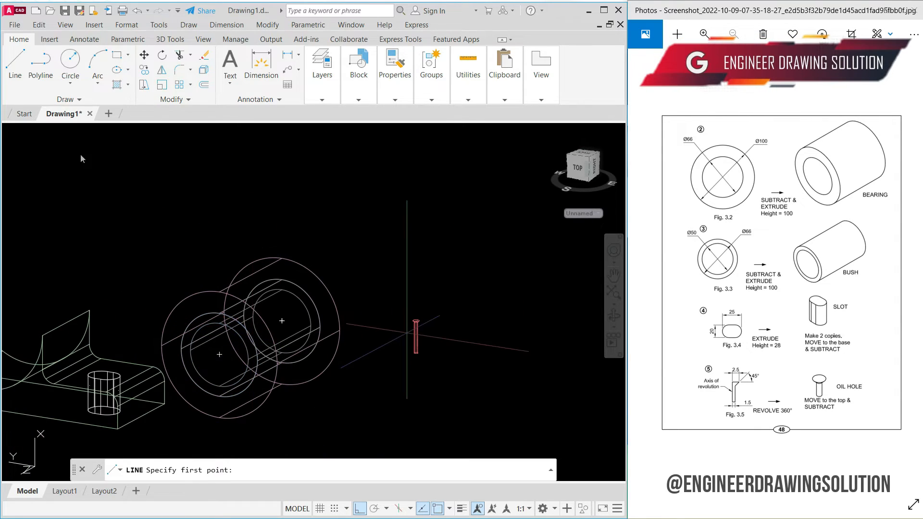
scroll(411, 332, "up", 6)
middle_click_drag(485, 259, 487, 255, "shift")
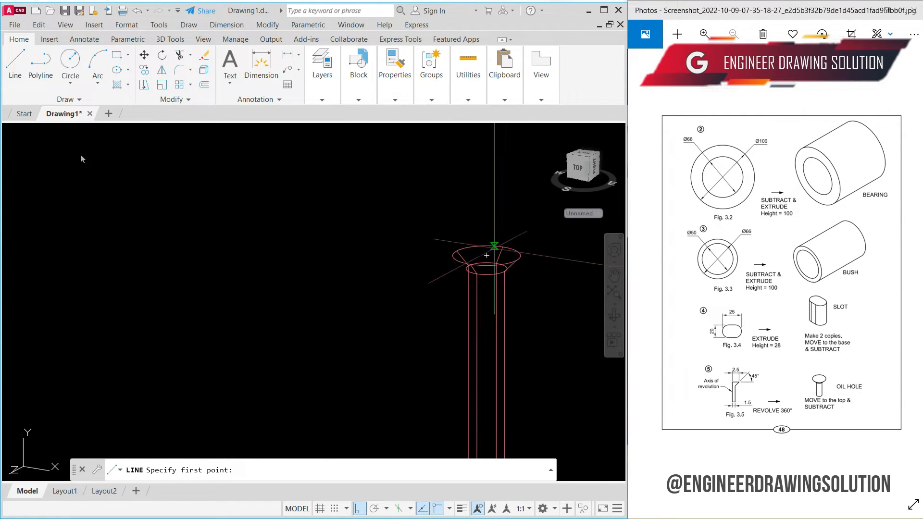
key("Escape")
key("Escape")
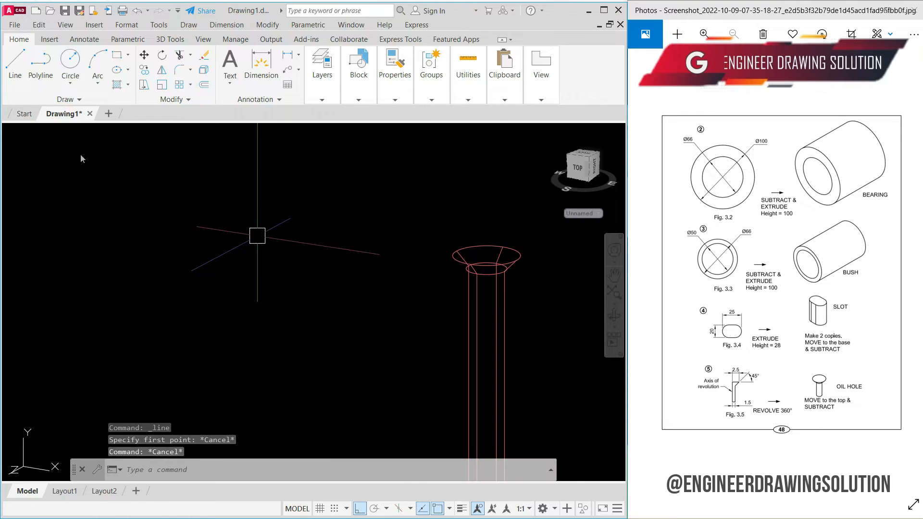
type("m")
key("Return")
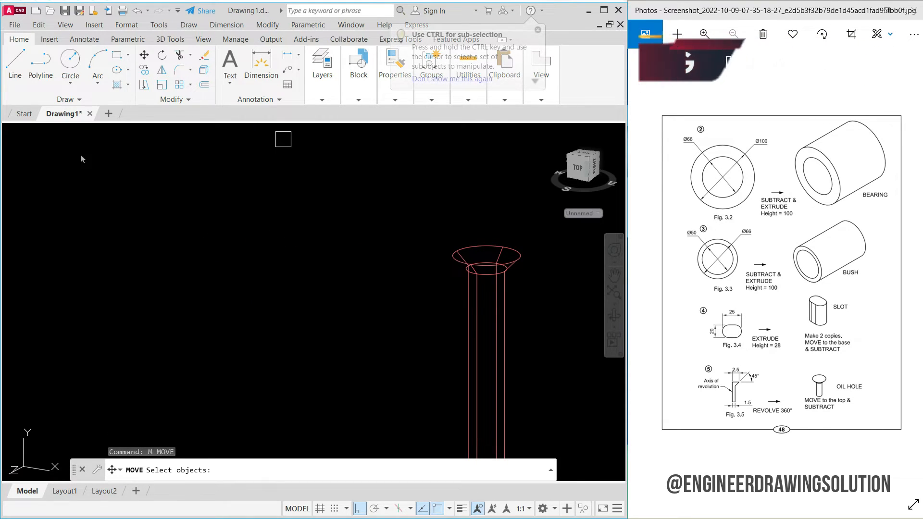
left_click(464, 263)
key("Return")
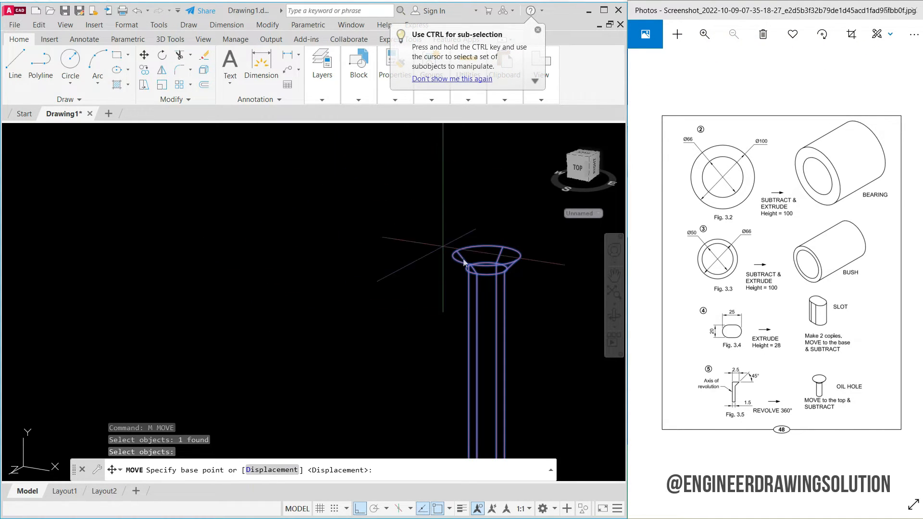
left_click(489, 255)
scroll(390, 273, "down", 6)
scroll(406, 260, "down", 3)
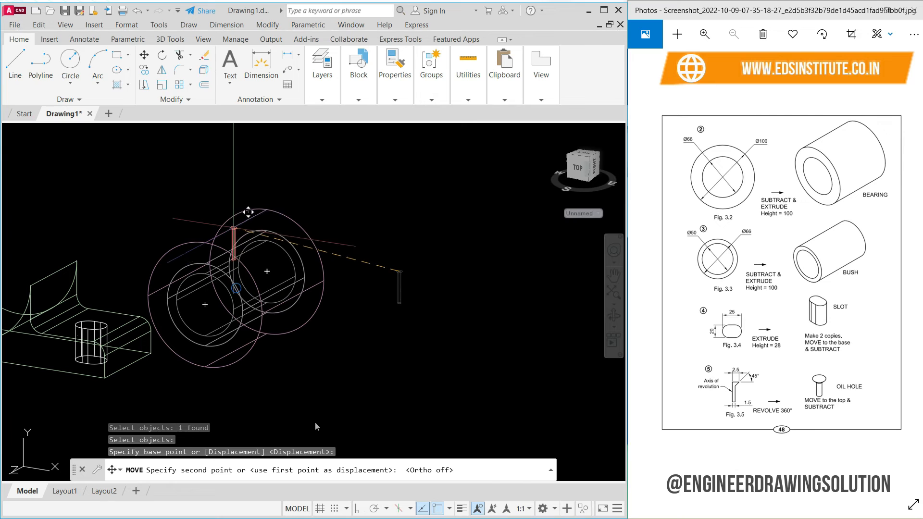
middle_click_drag(287, 208, 247, 237, "shift")
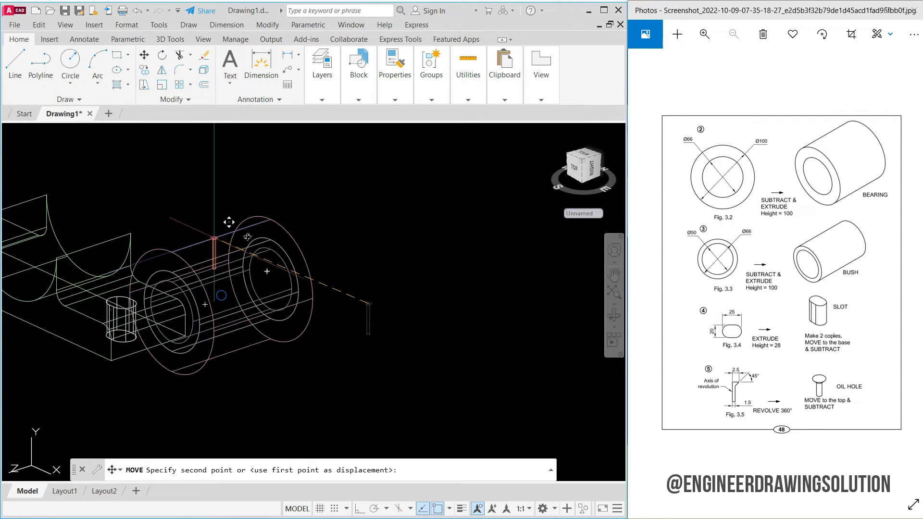
scroll(215, 239, "up", 4)
scroll(220, 234, "down", 3)
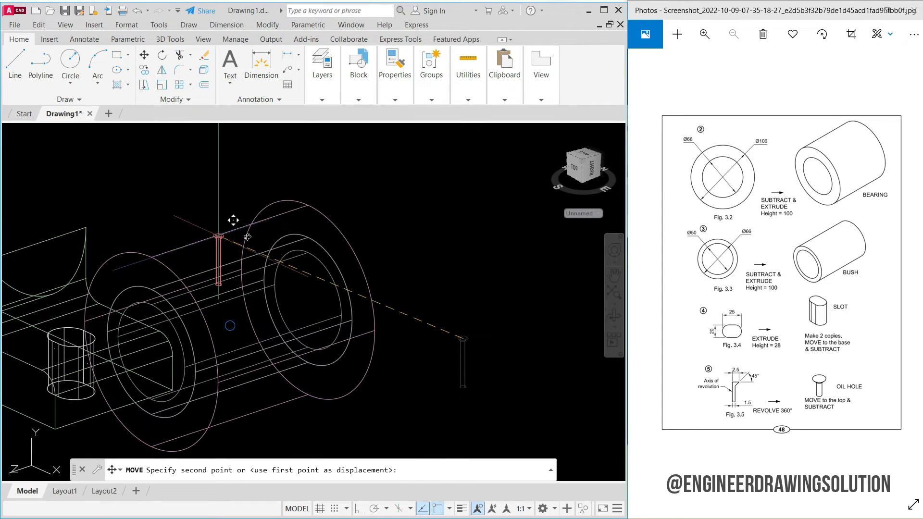
scroll(247, 237, "up", 3)
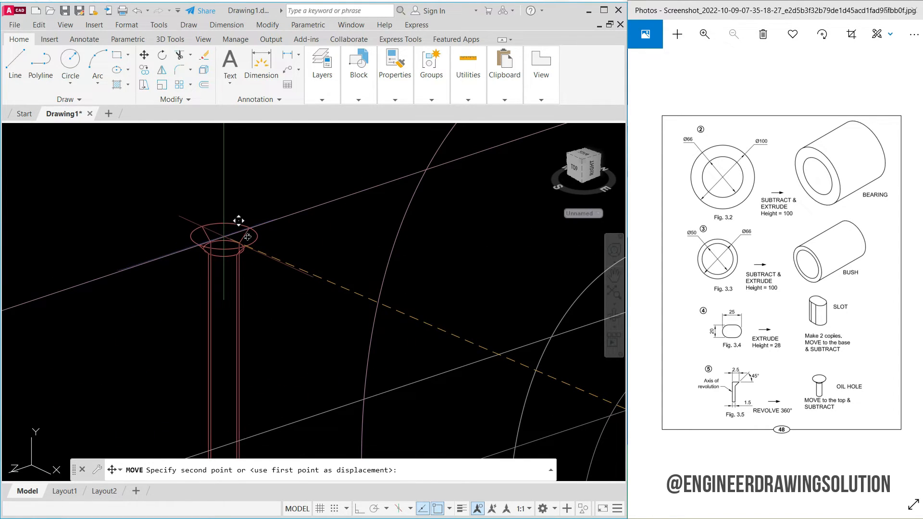
scroll(247, 237, "down", 5)
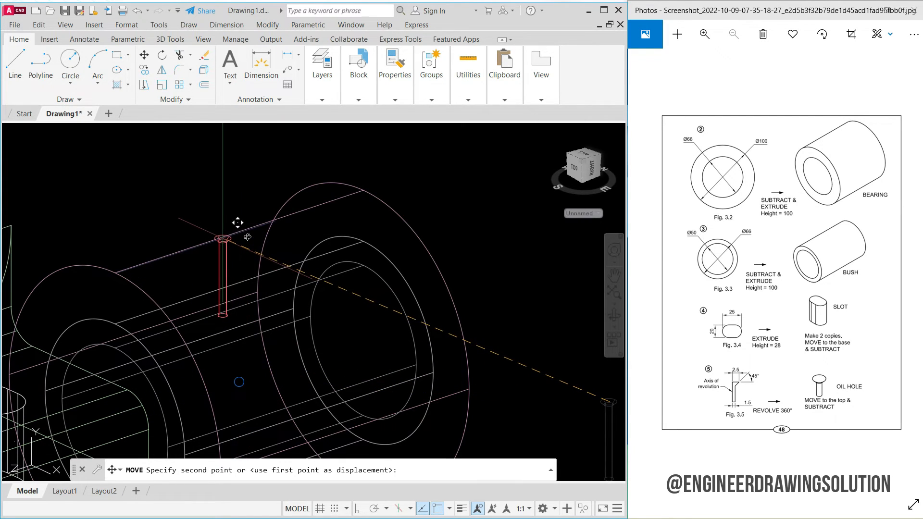
key("Escape")
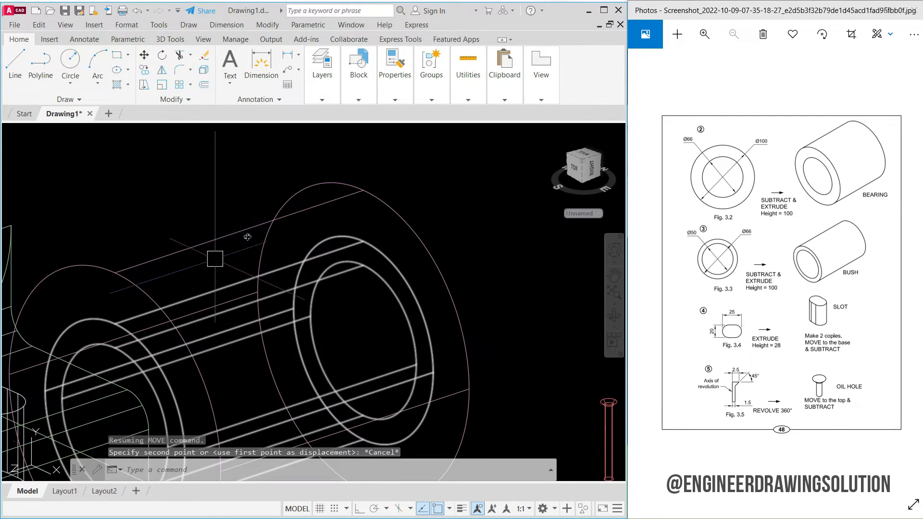
Step: Draw a 50 mm guide line along the bearing's top from the front face's upper quadrant, with Ortho on
left_click(15, 63)
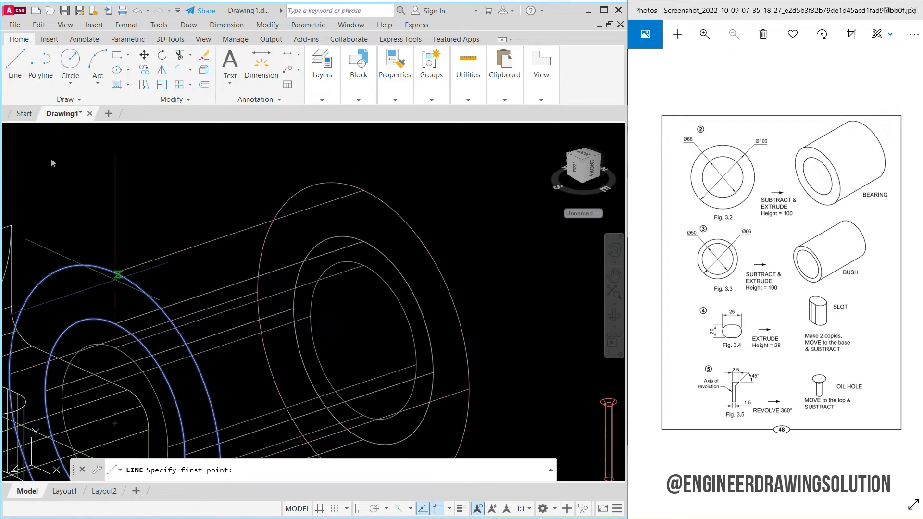
left_click(116, 273)
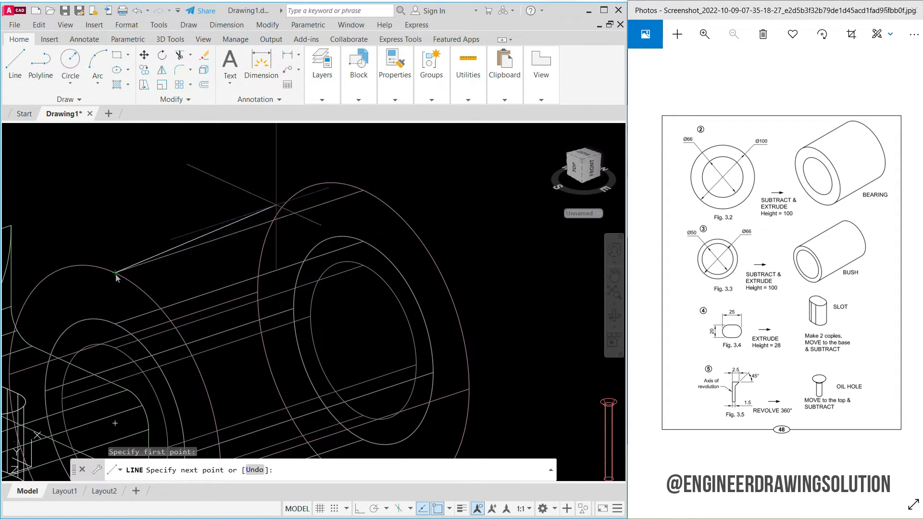
left_click(360, 509)
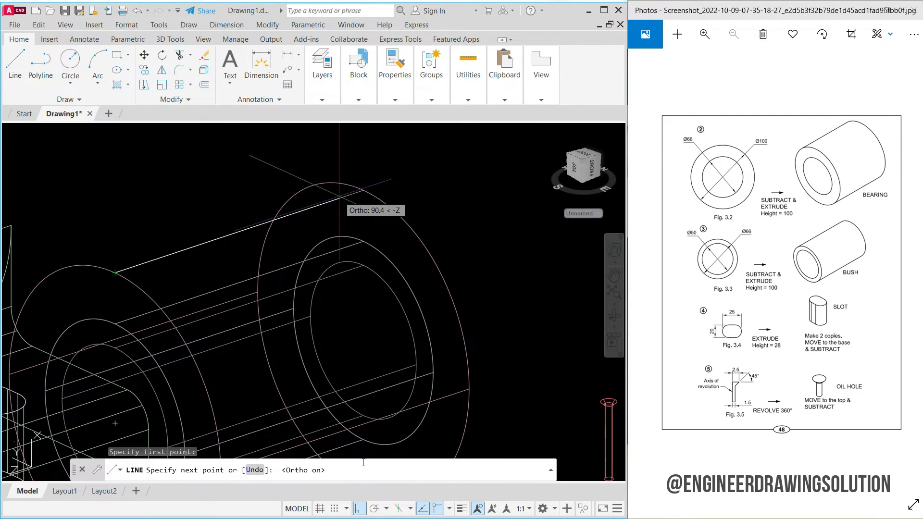
type("50")
key("Return")
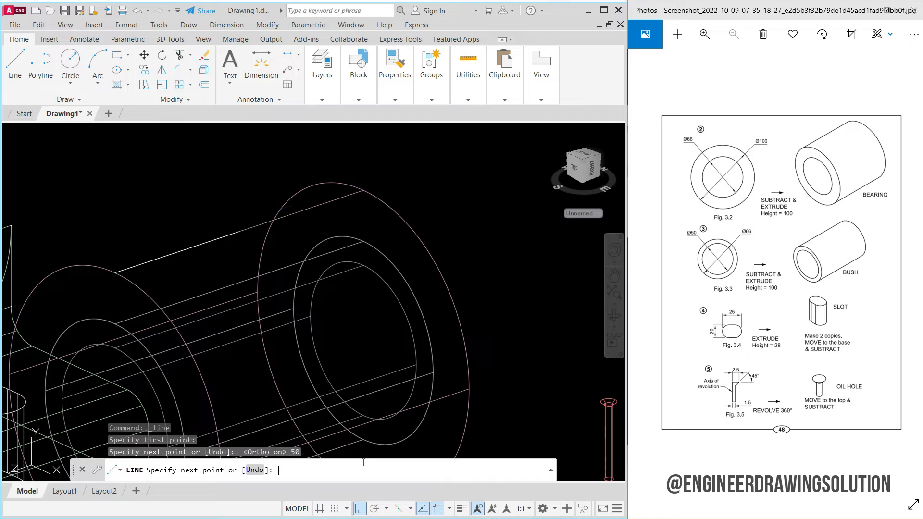
key("Return")
Step: Move the oil-hole solid from its top centre to the far end of the guide line on the bearing's top
middle_click_drag(362, 174, 331, 177)
scroll(337, 201, "down", 1)
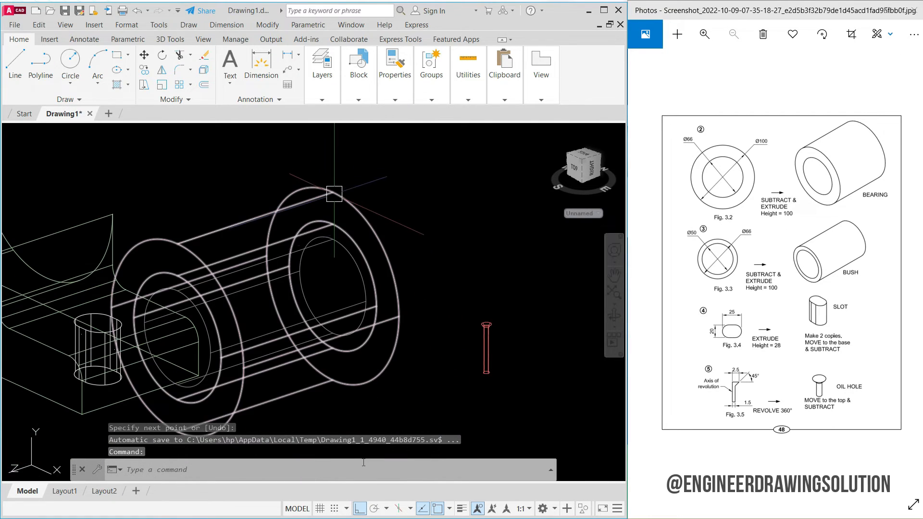
scroll(535, 360, "up", 1)
type("m")
key("Return")
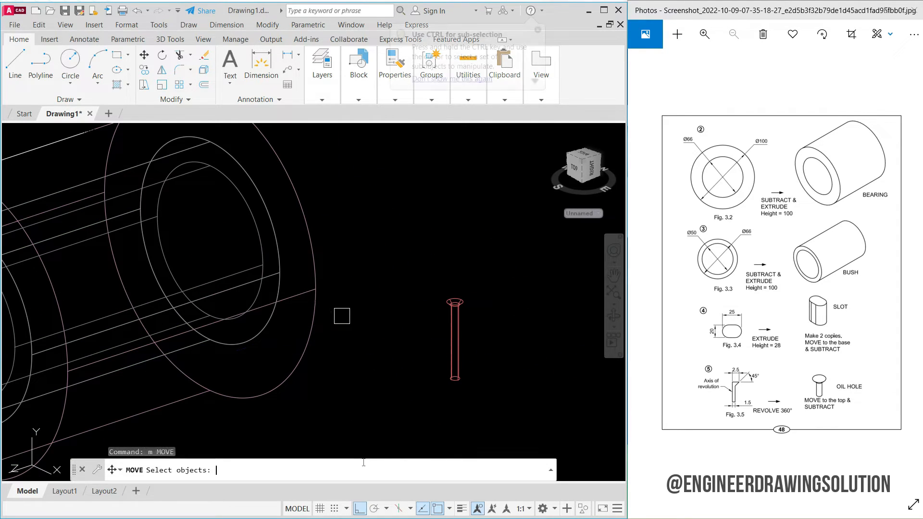
scroll(461, 319, "up", 5)
left_click(461, 301)
key("Return")
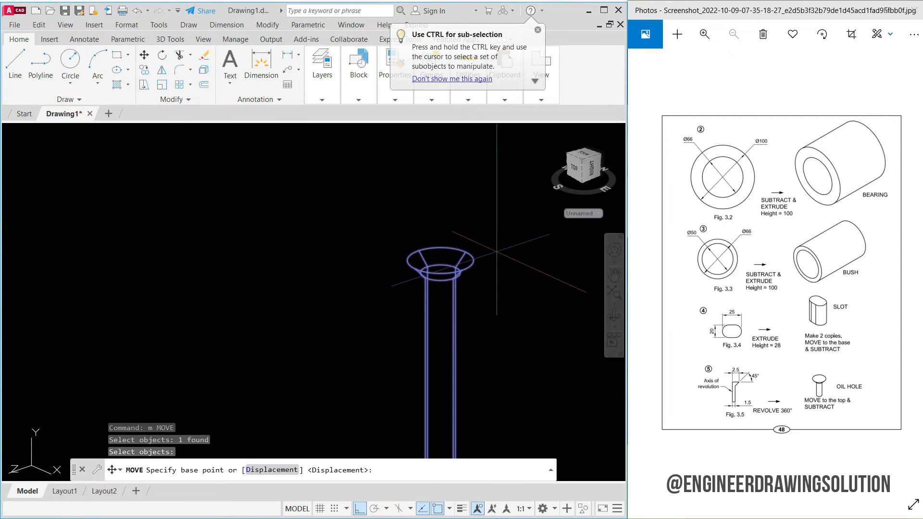
left_click(441, 263)
scroll(529, 308, "down", 5)
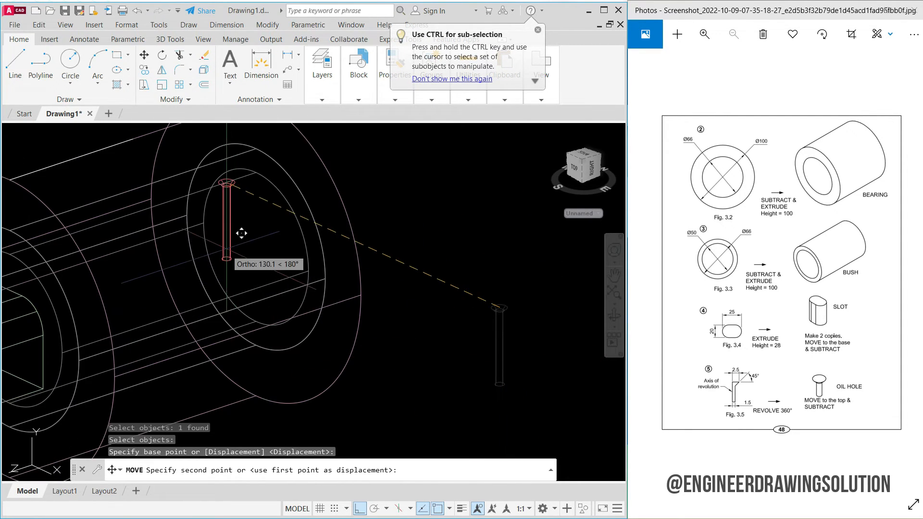
scroll(299, 192, "up", 5)
left_click(218, 169)
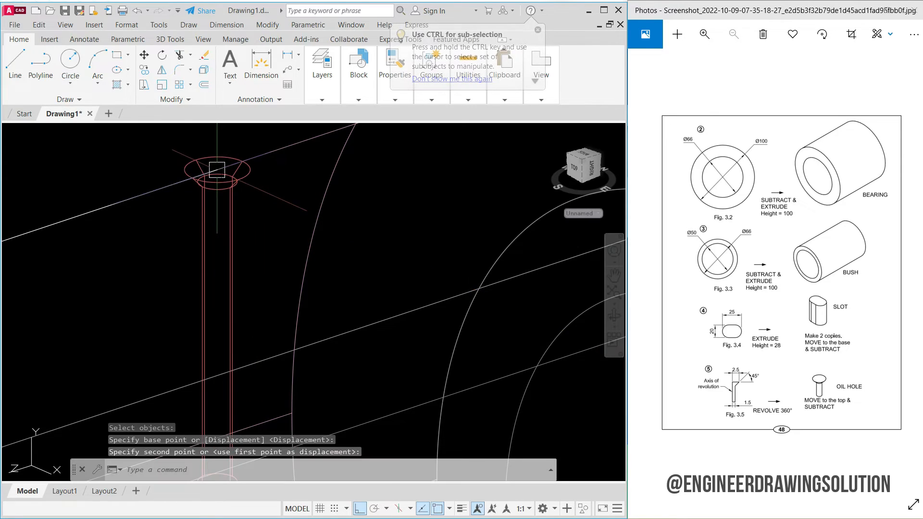
Step: Delete the guide line on the bearing's top and switch the visual style to Realistic
scroll(236, 168, "down", 5)
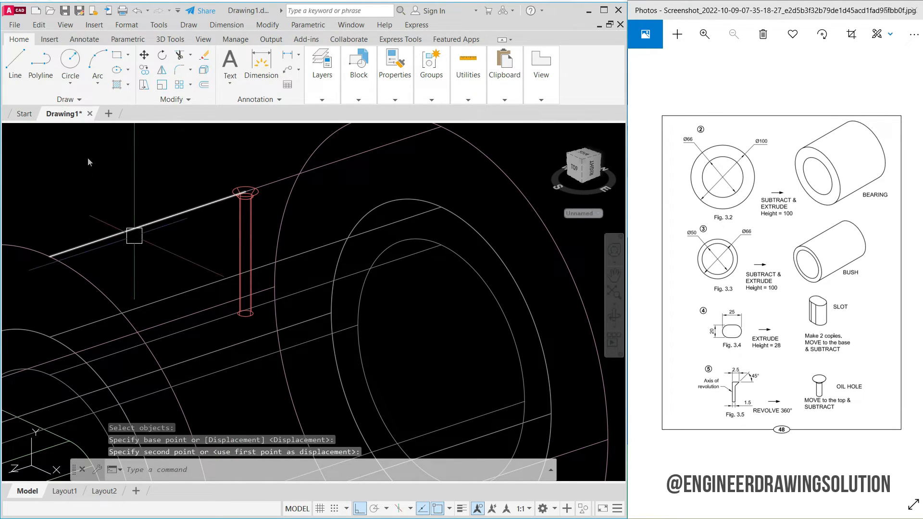
left_click(134, 234)
key("Delete")
left_click(94, 130)
left_click(104, 190)
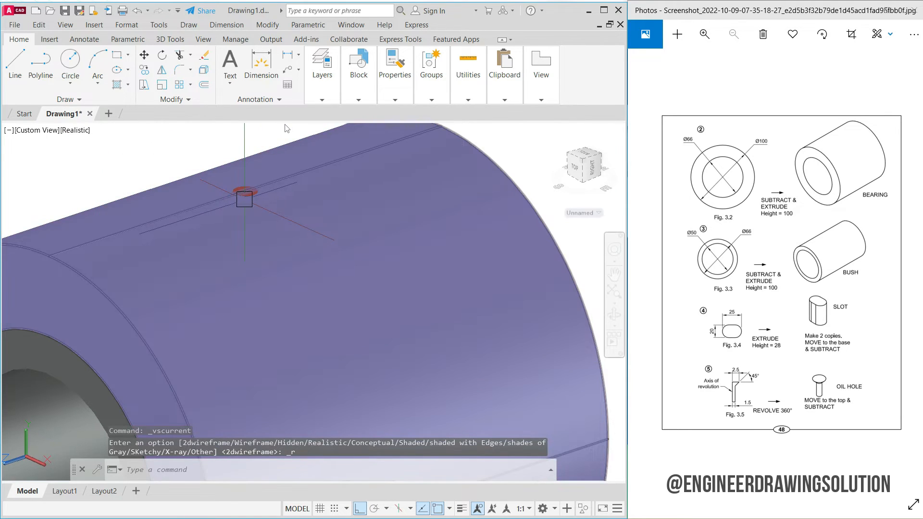
Step: Subtract the light red oil-hole solid from both the bearing and the bush
scroll(244, 200, "down", 5)
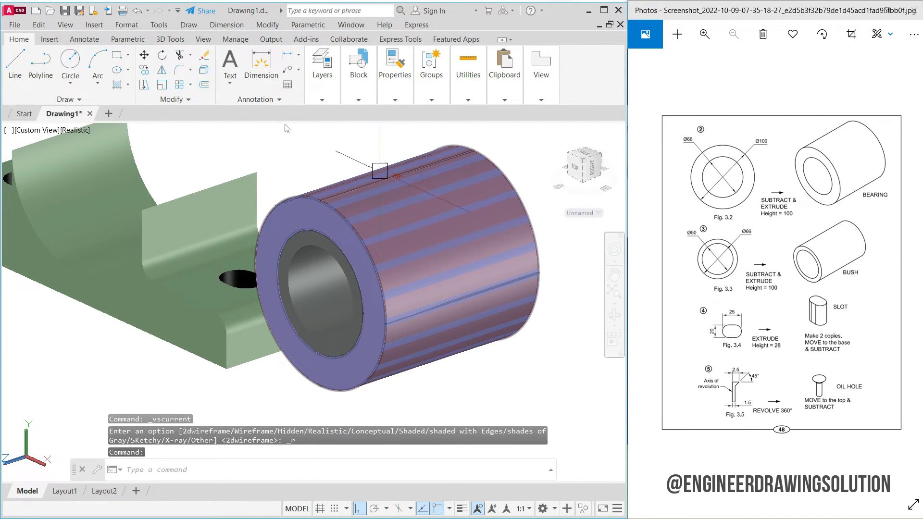
scroll(365, 145, "up", 4)
scroll(289, 145, "down", 2)
scroll(252, 152, "up", 1)
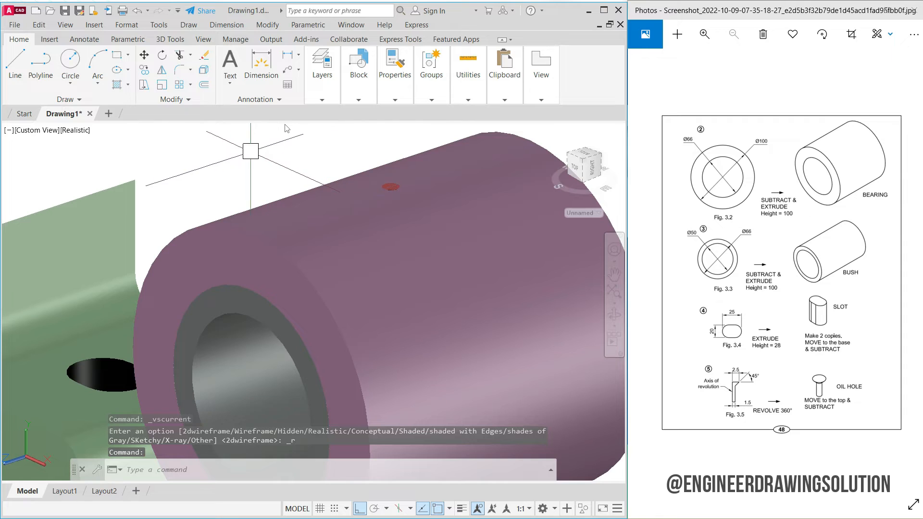
type("u")
key("Return")
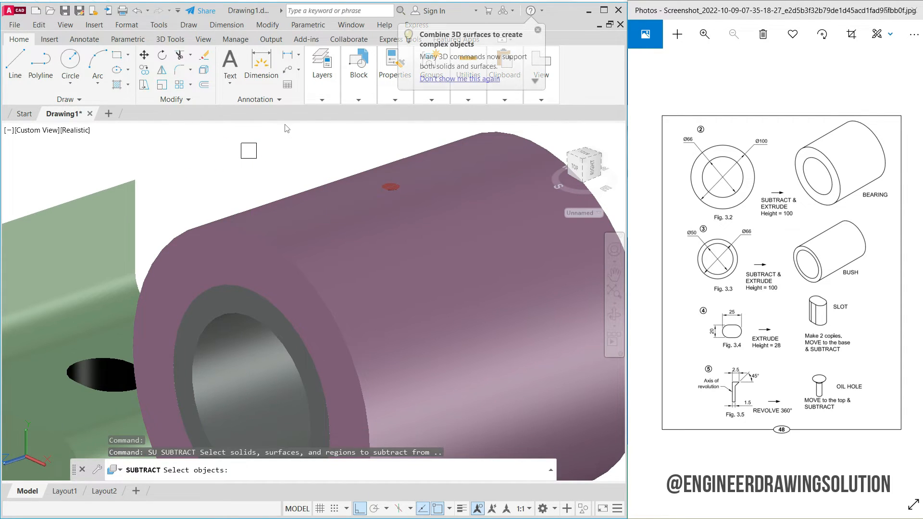
left_click(221, 315)
left_click(224, 255)
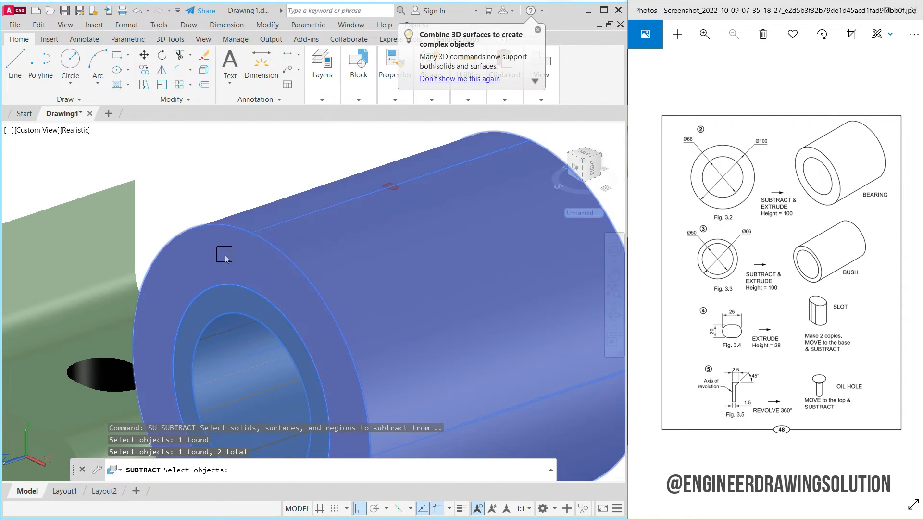
key("Return")
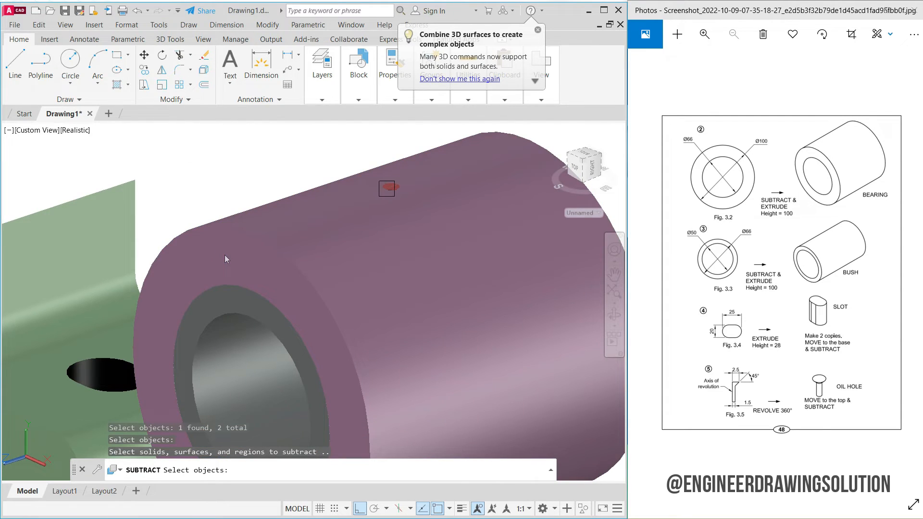
scroll(385, 175, "up", 5)
left_click(374, 170)
scroll(280, 248, "down", 5)
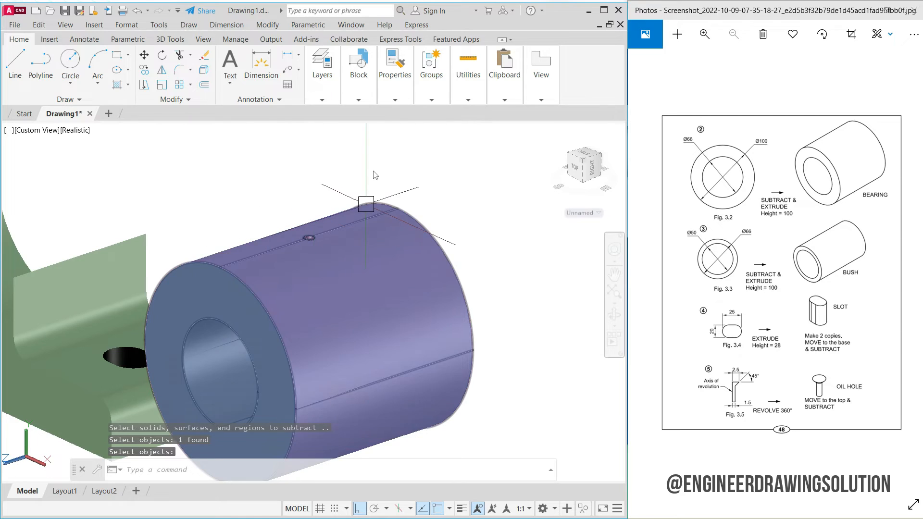
key("Return")
Step: Examine the oil hole in the bearing's top up close, and view the bearing together with the base body
middle_click_drag(388, 171, 388, 203, "shift")
scroll(307, 310, "up", 6)
middle_click_drag(305, 197, 307, 250, "shift")
scroll(301, 207, "down", 5)
middle_click_drag(312, 425, 425, 318)
scroll(364, 326, "down", 5)
mouse_move(361, 325)
middle_mouse_down("shift")
mouse_move(387, 252)
mouse_move(350, 322)
middle_mouse_up("shift")
middle_click_drag(384, 245, 444, 233)
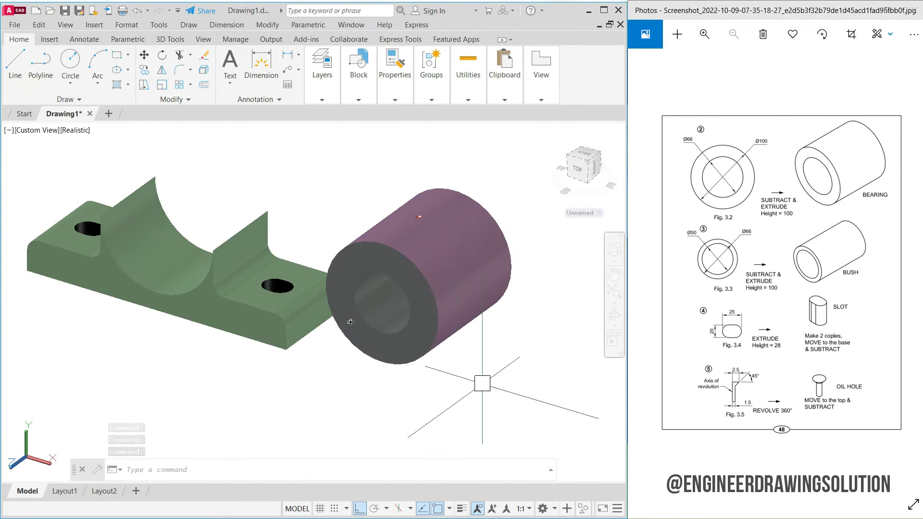
Step: Move the bushed bearing from the centre of its front face to the centre of the base's front arc
type("m")
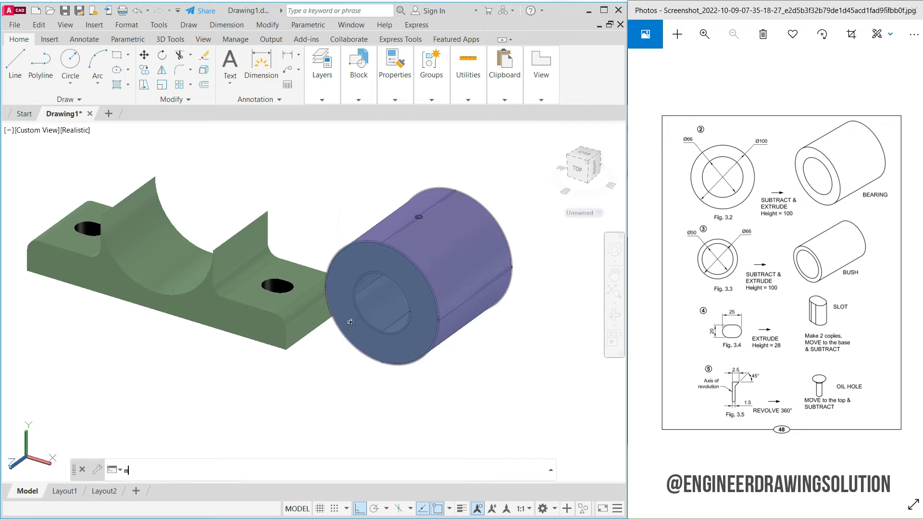
key("Return")
left_click(454, 251)
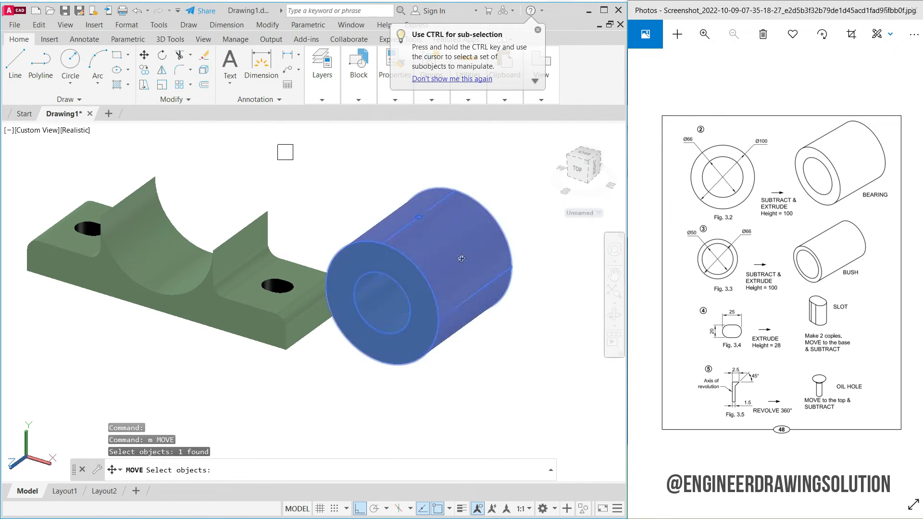
key("Return")
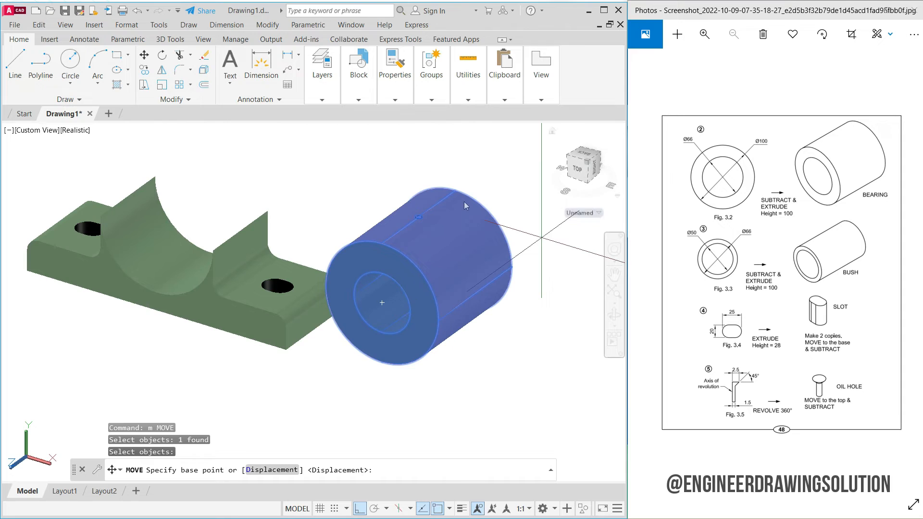
left_click(382, 303)
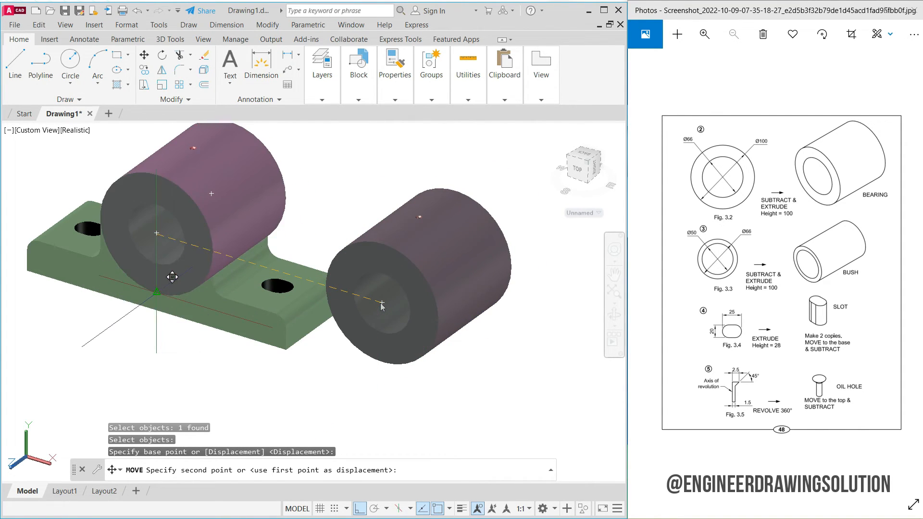
left_click(157, 233)
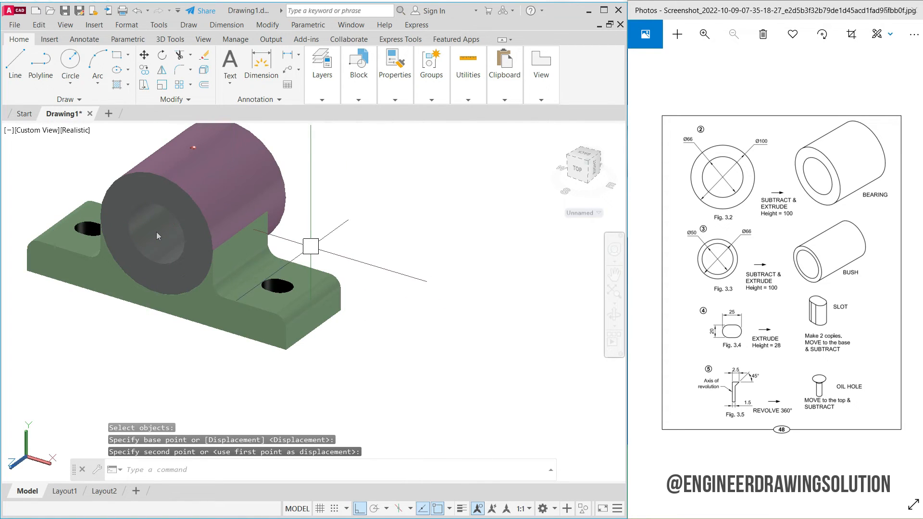
Step: Move the bushed bearing 12.5 mm forward along its axis so it projects past the base body's front face
mouse_move(454, 339)
middle_mouse_down("shift")
mouse_move(309, 329)
mouse_move(438, 343)
middle_mouse_up("shift")
middle_click_drag(383, 306, 460, 336)
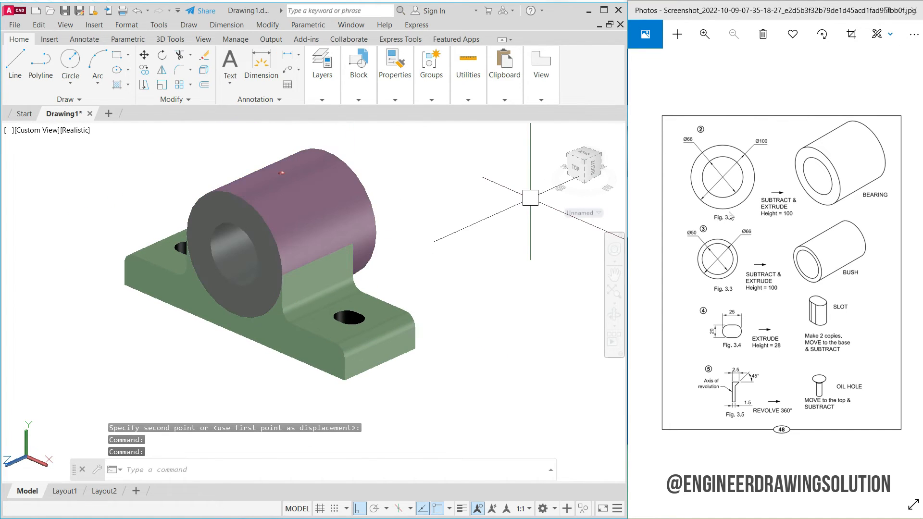
scroll(784, 292, "up", 5)
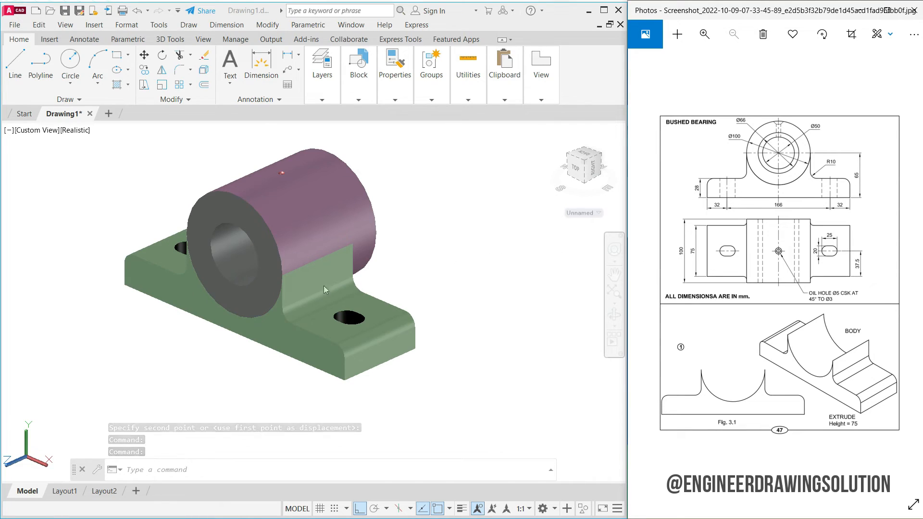
left_click(469, 268)
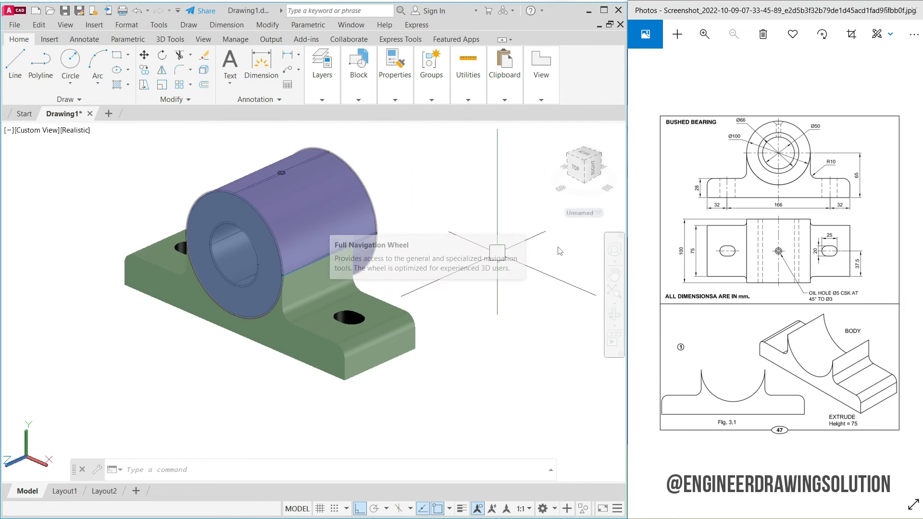
key("Return")
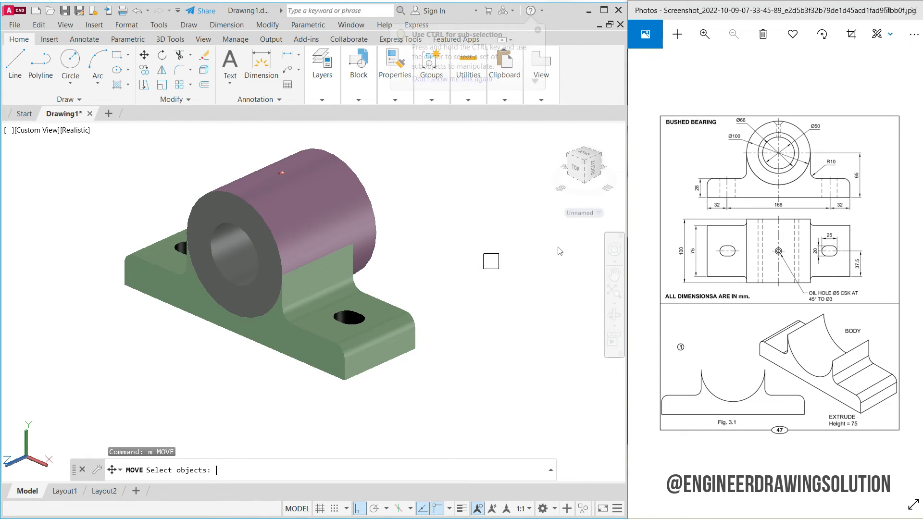
left_click(342, 225)
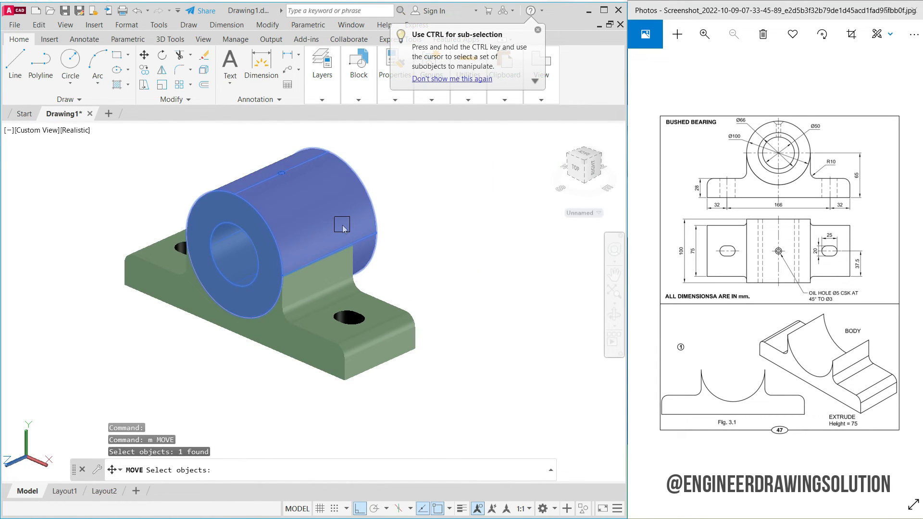
key("Return")
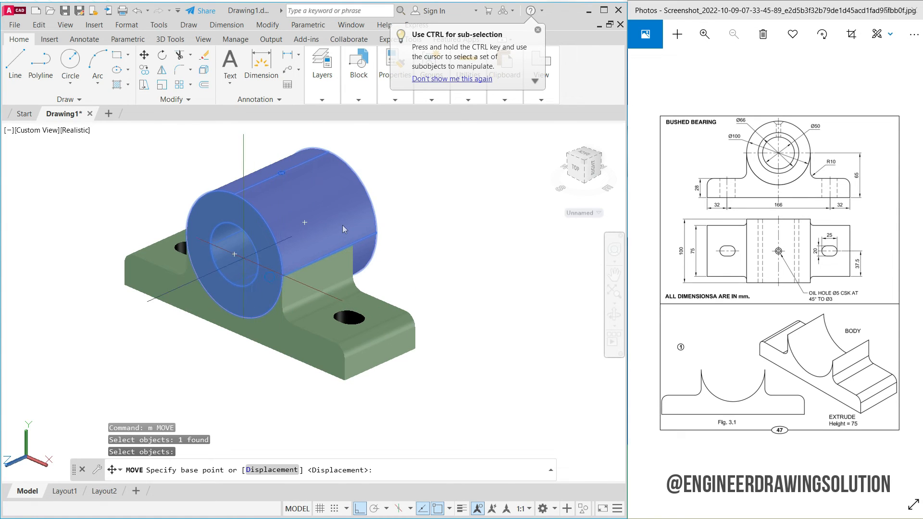
left_click(234, 255)
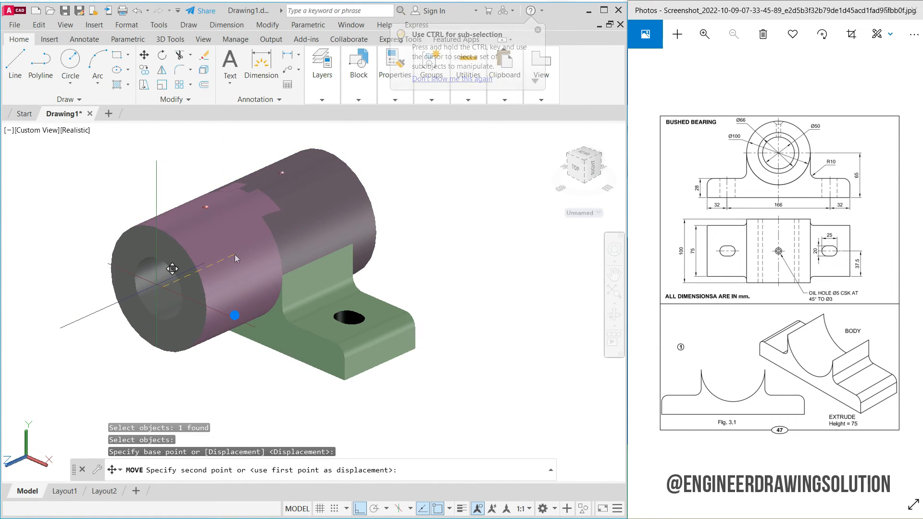
type("12.5")
key("Return")
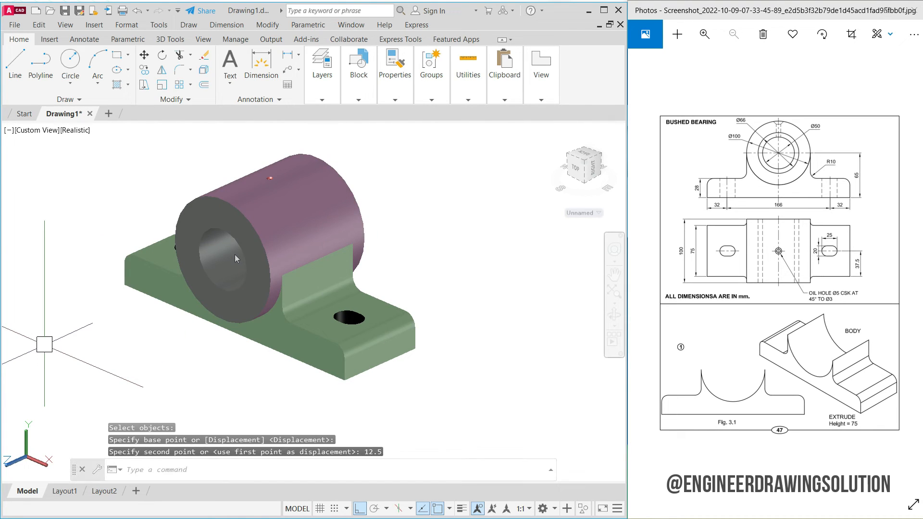
mouse_move(413, 250)
middle_mouse_down("shift")
mouse_move(431, 255)
mouse_move(419, 260)
middle_mouse_up("shift")
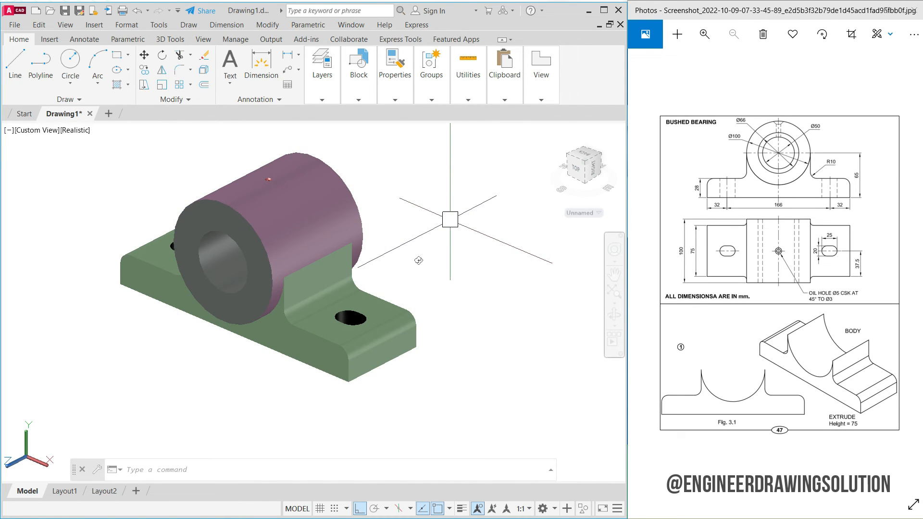
middle_click_drag(335, 205, 360, 214)
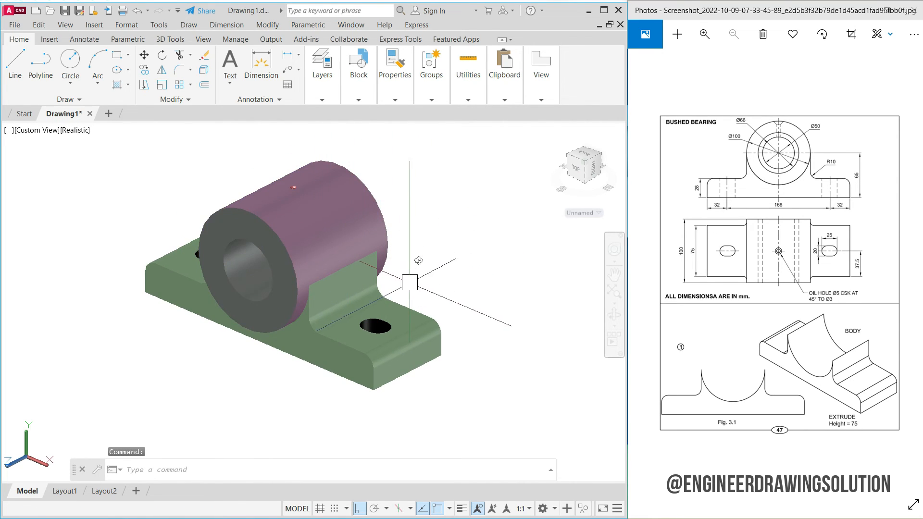